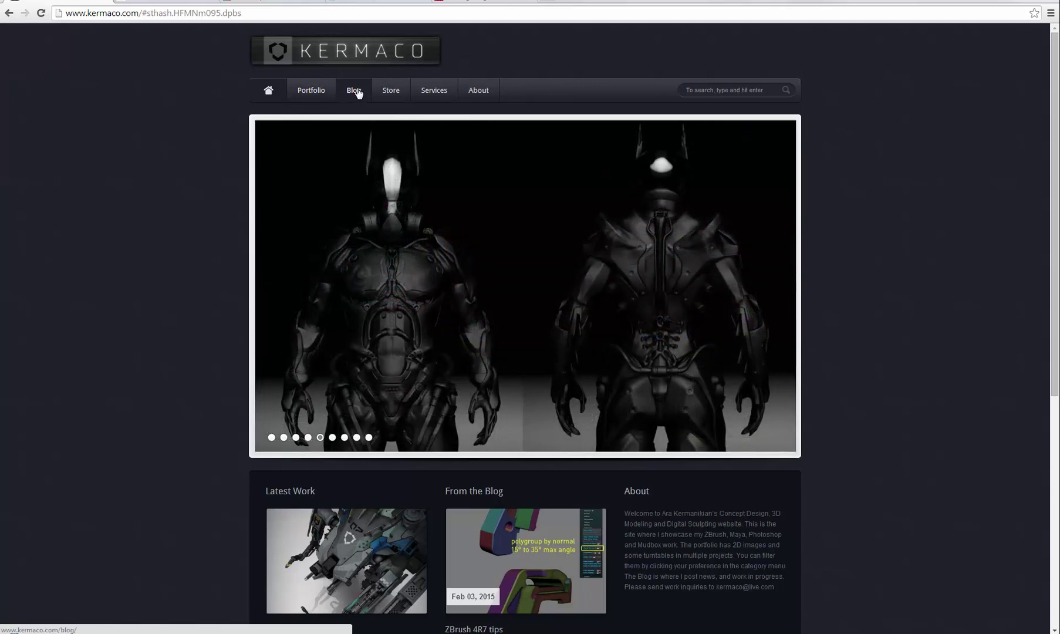
Open the ZBrush 4R7 tips blog post and read through its ZRemesher retopology guide from start to end
{"action": "left_click", "coordinate": [560, 534]}
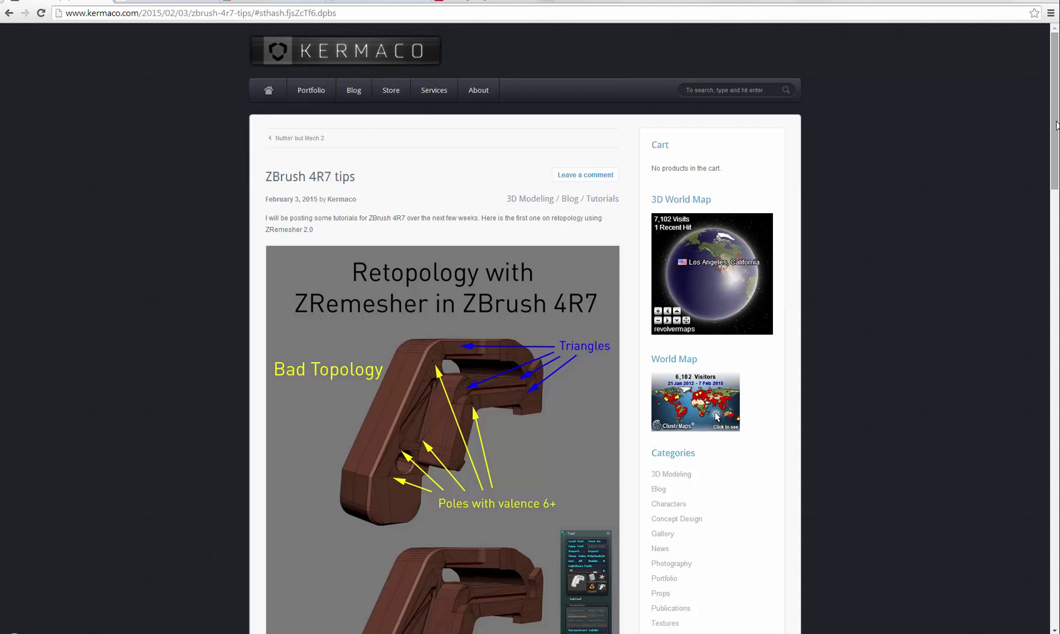
{"action": "left_click_drag", "start_coordinate": [1056, 125], "coordinate": [1059, 503]}
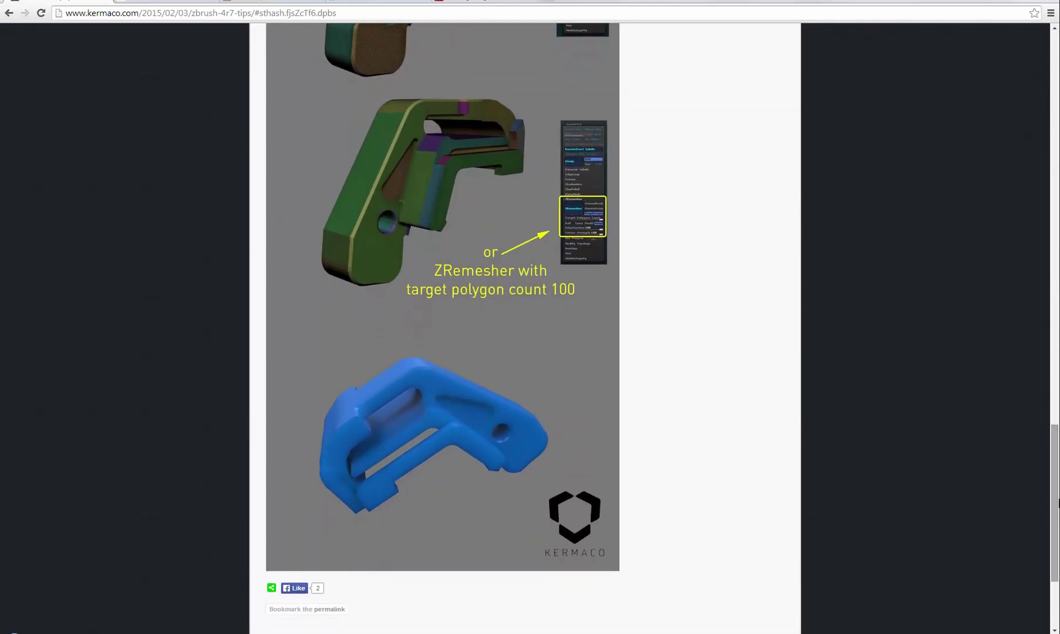
{"action": "left_click_drag", "start_coordinate": [1056, 464], "coordinate": [1031, 70]}
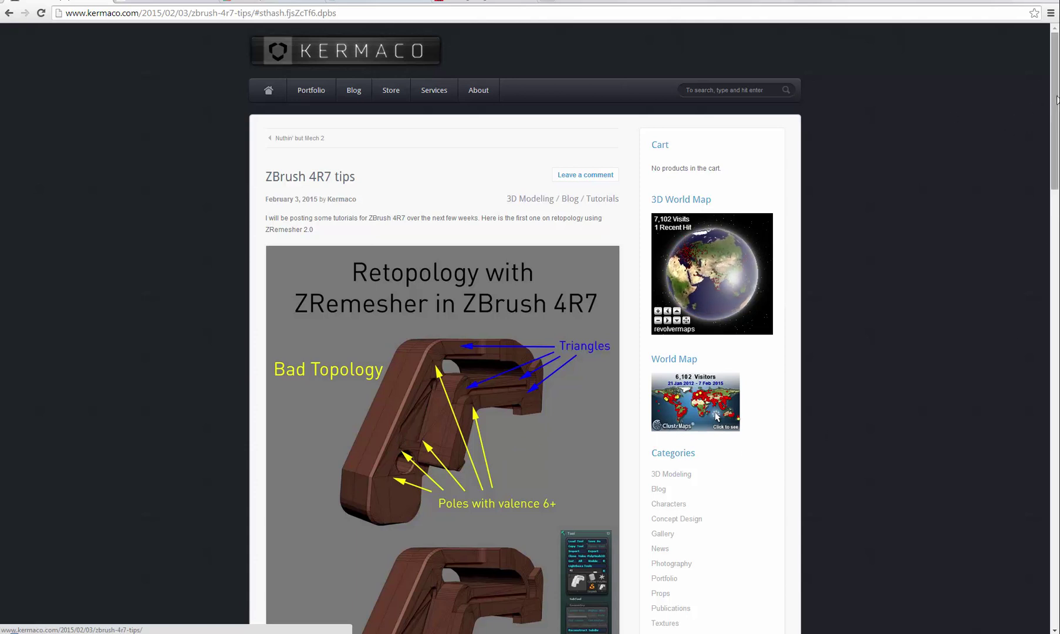
{"action": "left_click_drag", "start_coordinate": [1056, 97], "coordinate": [1023, 77]}
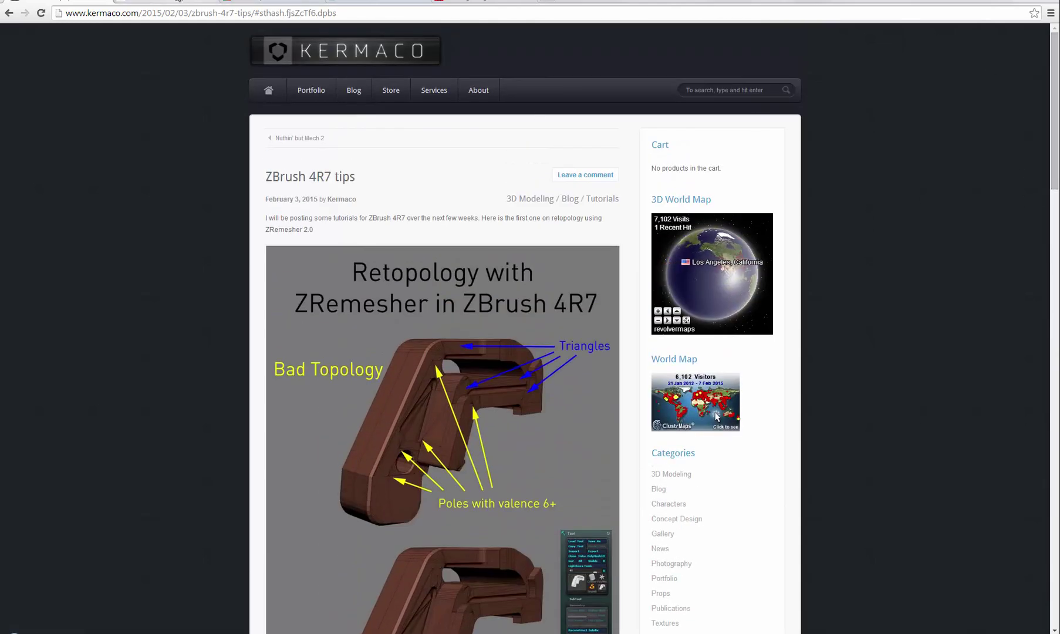
Switch to the 3D kitbash store page and look through the Black Widow and Black Phoenix packs
{"action": "left_click", "coordinate": [158, 3]}
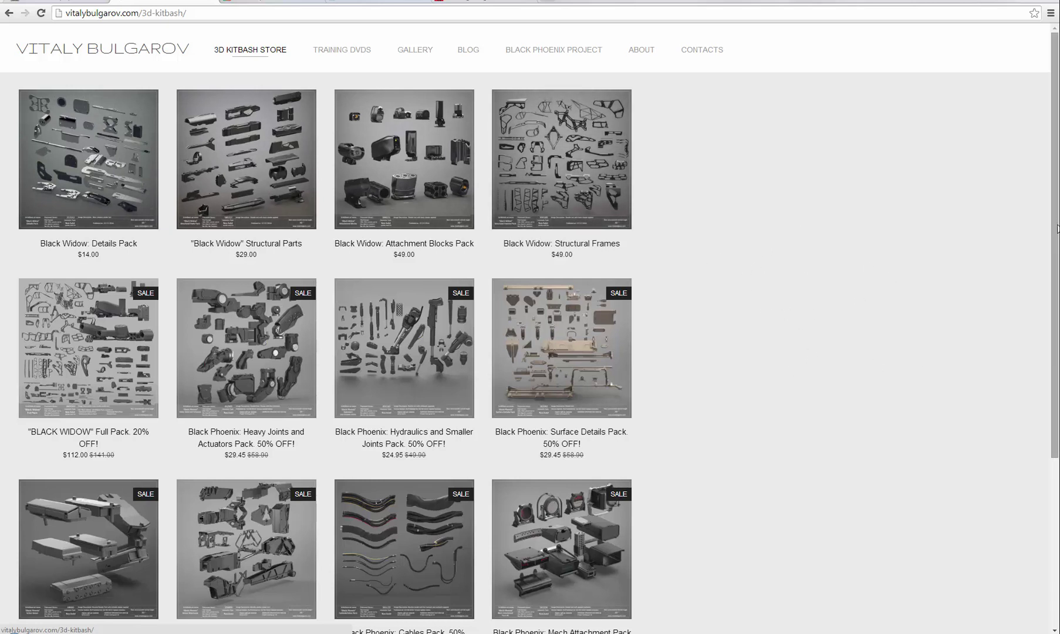
{"action": "left_click_drag", "start_coordinate": [1056, 224], "coordinate": [890, 450]}
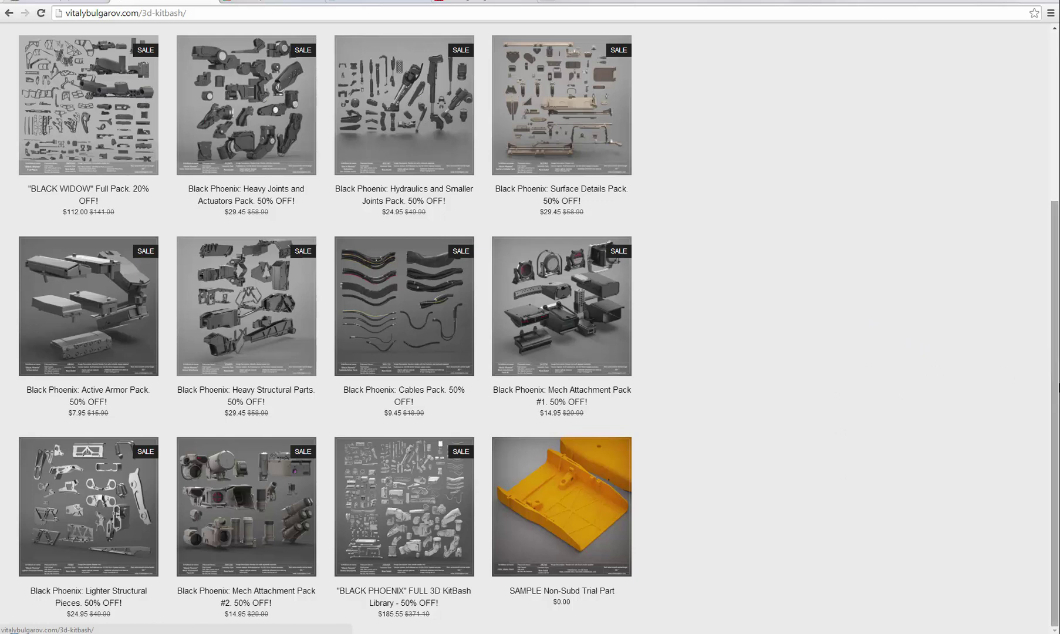
{"action": "left_click_drag", "start_coordinate": [1056, 387], "coordinate": [1038, 186]}
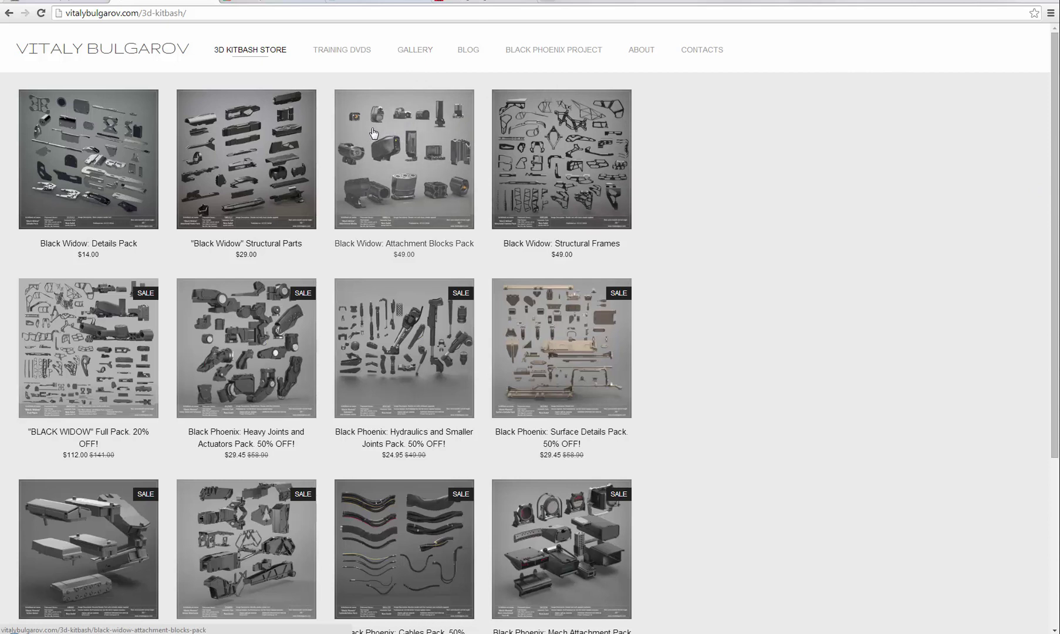
Look over the Gumroad kitbash products, then the images of the ArtStation kit-bash artwork, and move on to the next open page
{"action": "left_click", "coordinate": [259, 4]}
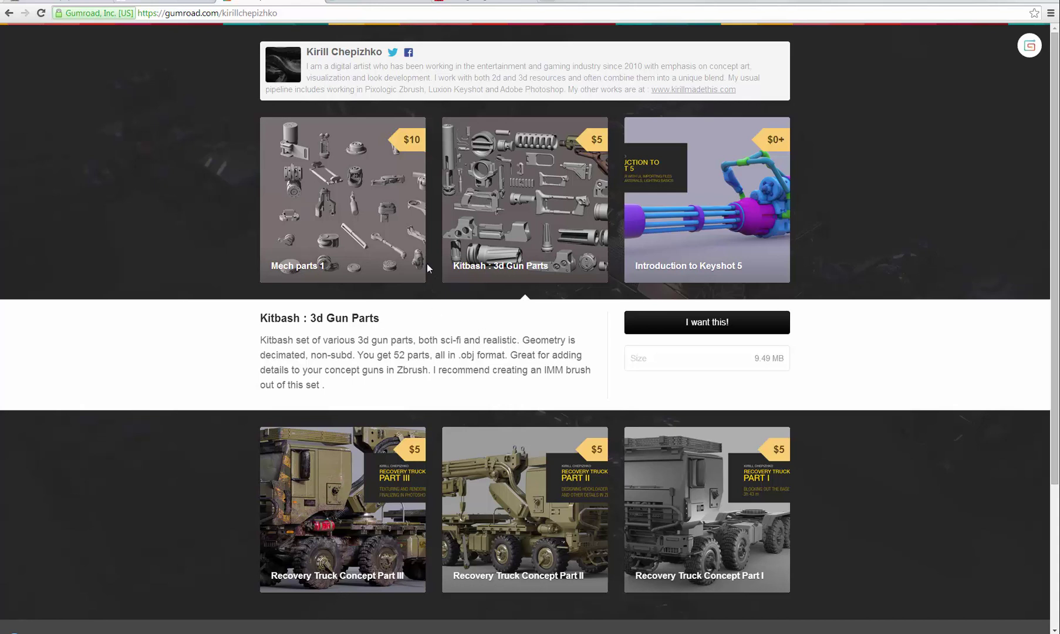
{"action": "left_click", "coordinate": [380, 2]}
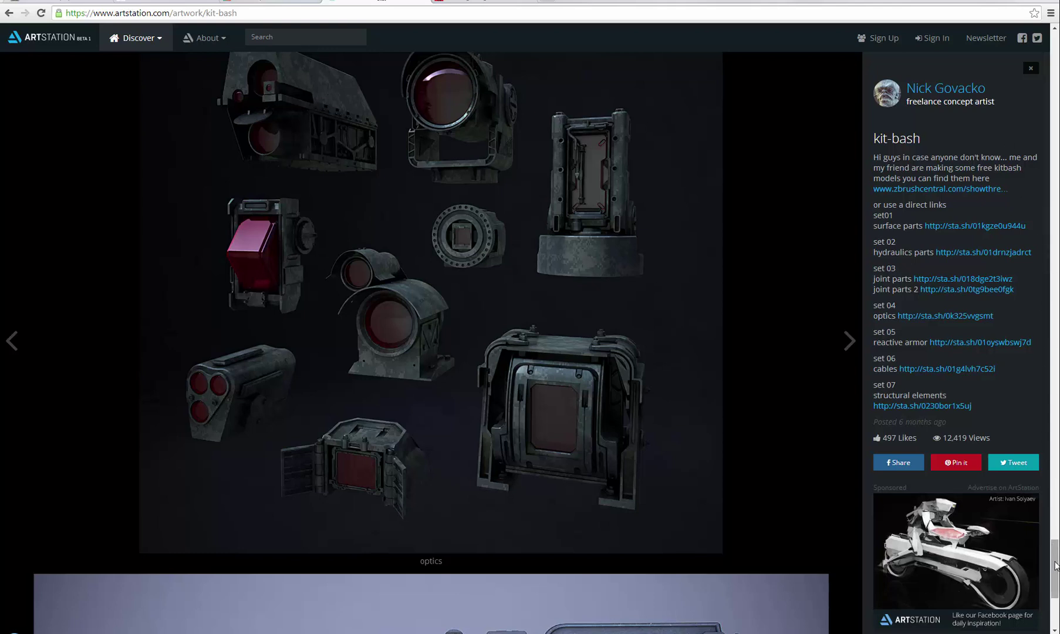
{"action": "left_click_drag", "start_coordinate": [1055, 568], "coordinate": [1056, 524]}
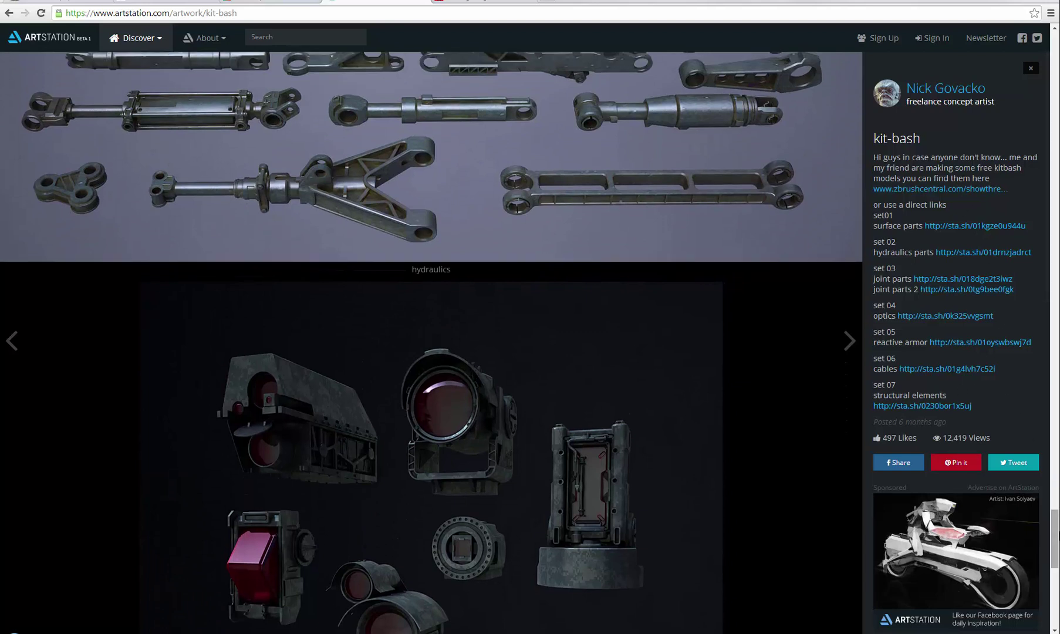
{"action": "left_click_drag", "start_coordinate": [1055, 538], "coordinate": [1058, 58]}
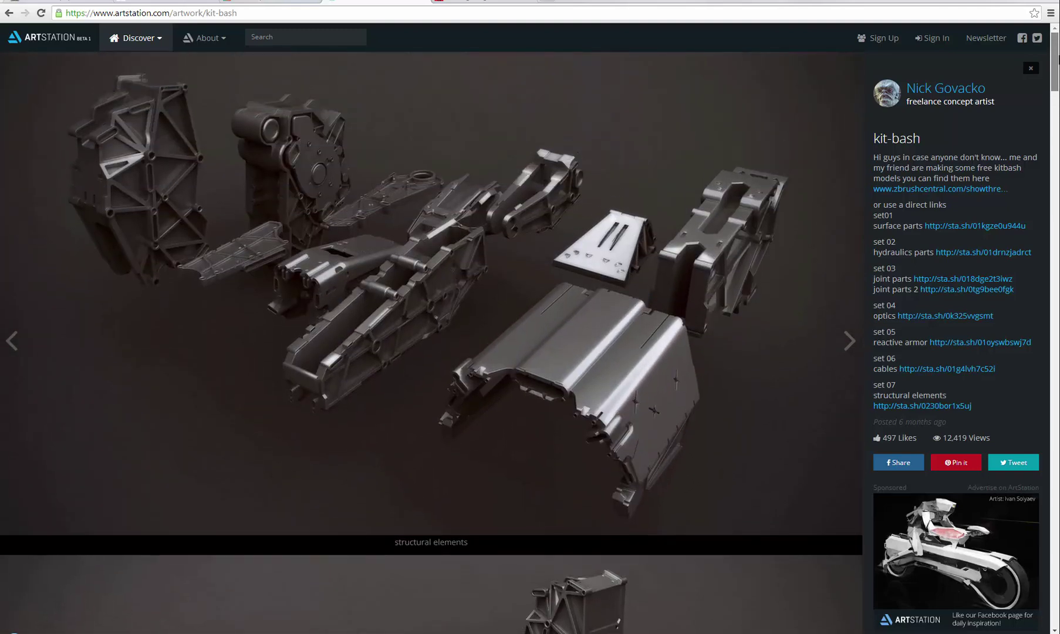
{"action": "left_click", "coordinate": [469, 5]}
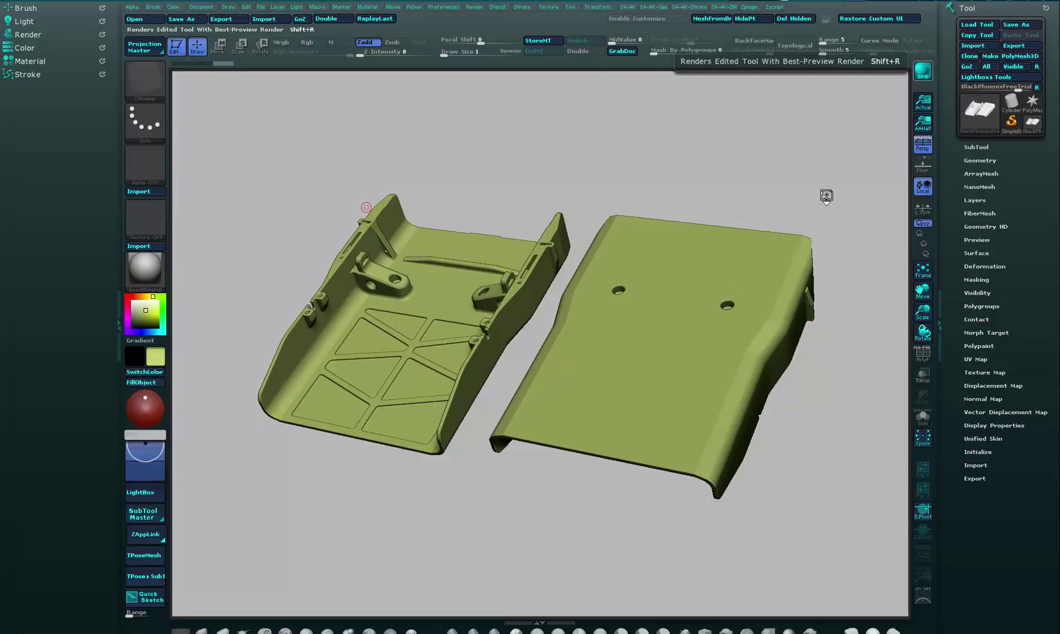
In ZBrush, square the view to the two panels, isolate the one with the recessed ribs and brackets, and delete the hidden smooth panel
{"action": "left_click_drag", "start_coordinate": [825, 196], "coordinate": [775, 167]}
{"action": "left_click_drag", "start_coordinate": [793, 409], "coordinate": [747, 340]}
{"action": "left_click_drag", "start_coordinate": [807, 243], "coordinate": [754, 302], "text": "shift"}
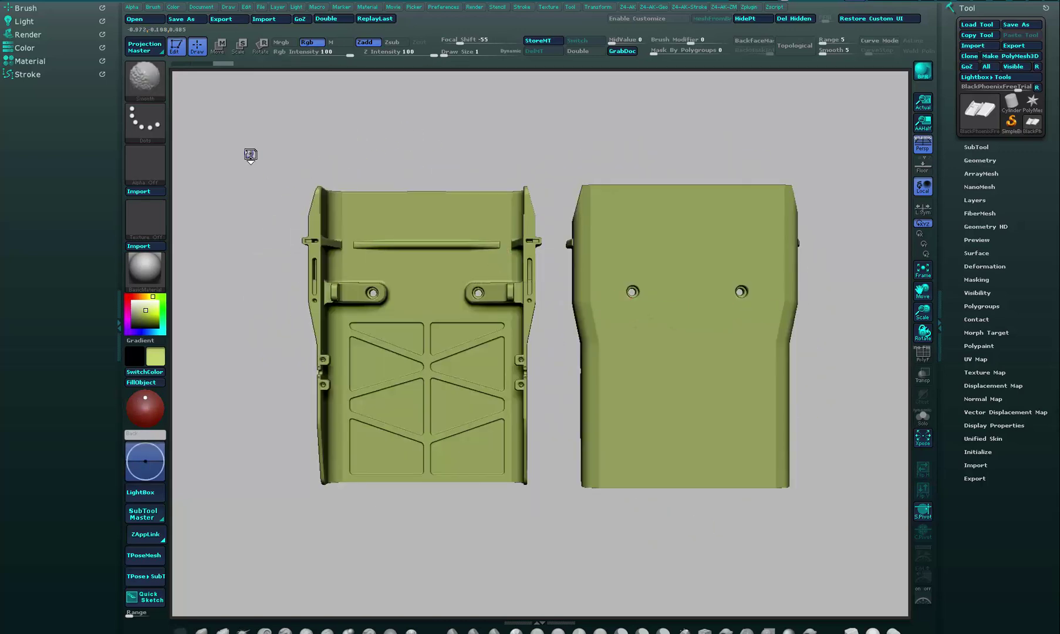
{"action": "mouse_move", "coordinate": [217, 132]}
{"action": "left_mouse_down", "text": "ctrl+shift"}
{"action": "mouse_move", "coordinate": [293, 205]}
{"action": "mouse_move", "coordinate": [528, 579]}
{"action": "mouse_move", "coordinate": [560, 591]}
{"action": "mouse_move", "coordinate": [564, 581]}
{"action": "left_mouse_up", "text": "ctrl+shift"}
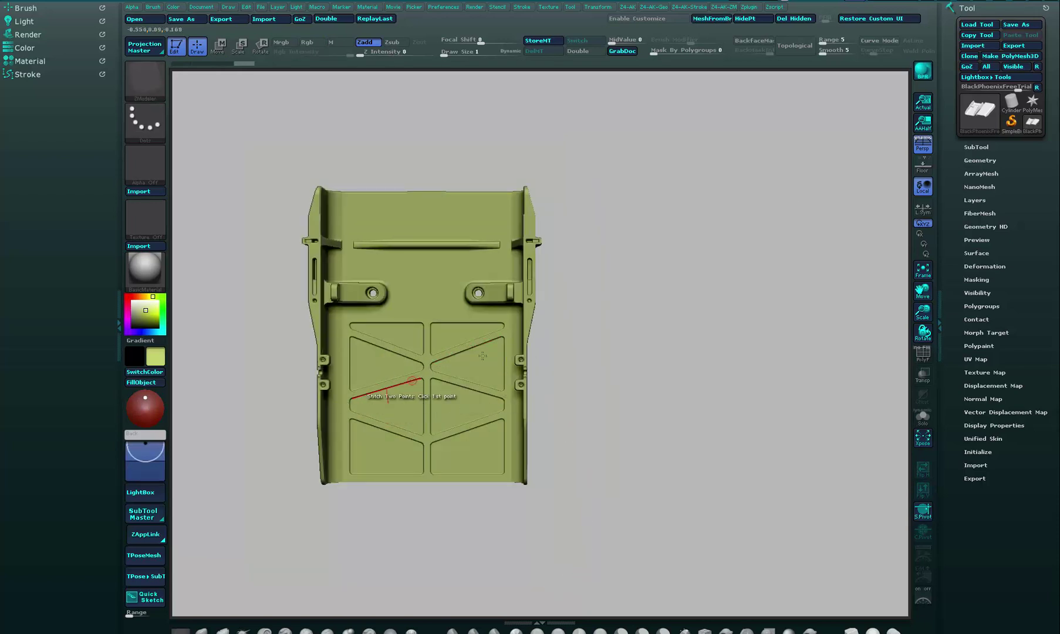
{"action": "left_click", "coordinate": [793, 18]}
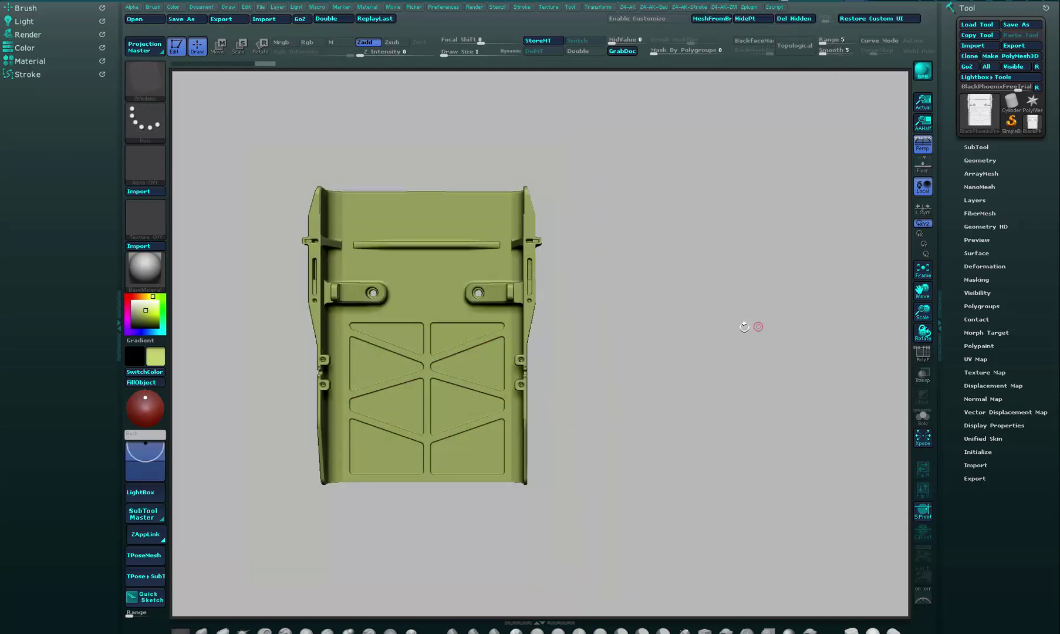
Turn on the PolyFrame wireframe display for the remaining ribbed panel
{"action": "left_click_drag", "start_coordinate": [744, 327], "coordinate": [794, 303]}
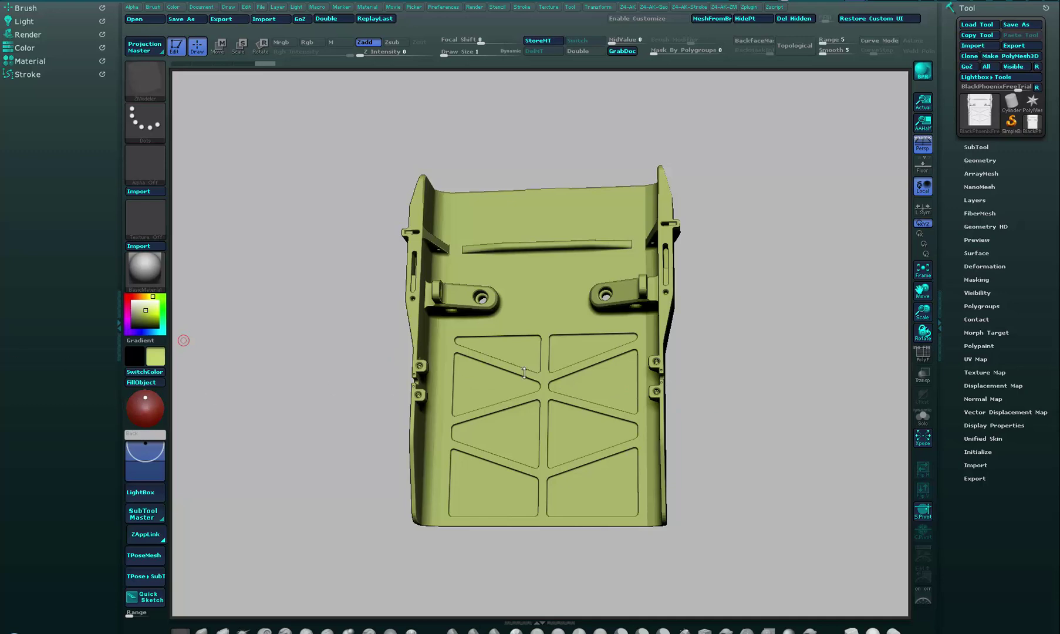
{"action": "left_click_drag", "start_coordinate": [799, 413], "coordinate": [816, 348]}
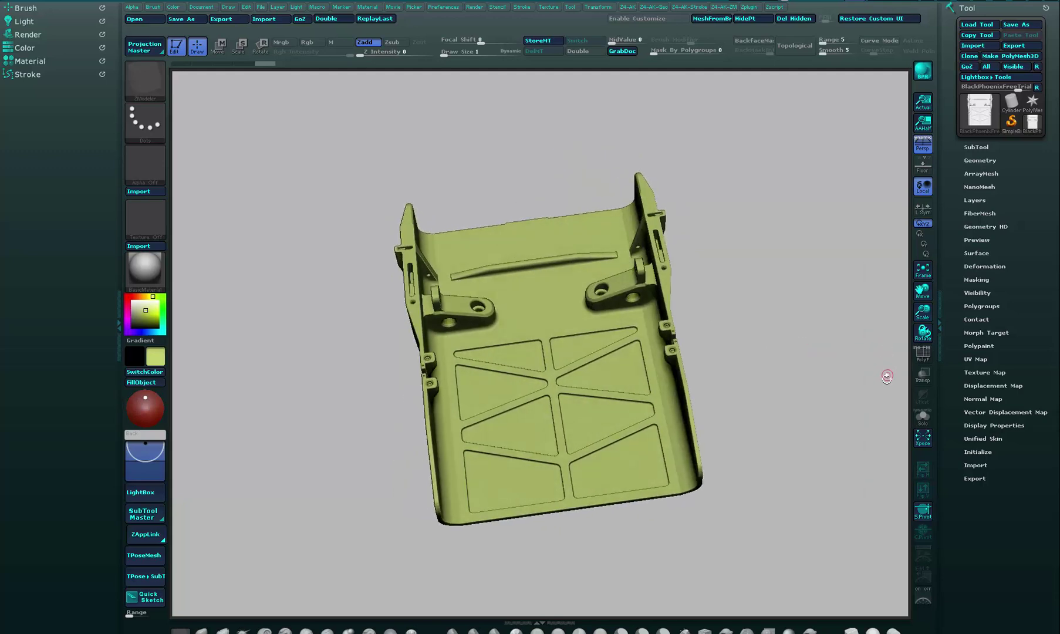
{"action": "left_click", "coordinate": [922, 352]}
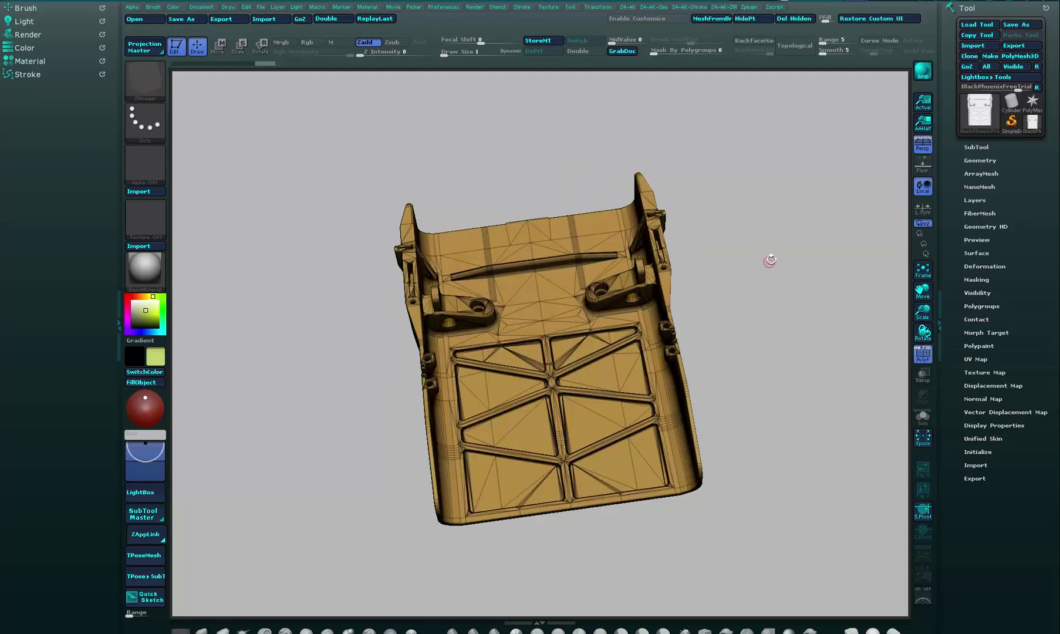
Examine the panel's wireframe topology up close and from several angles, covering the floor recesses, brackets and side walls
{"action": "left_click_drag", "start_coordinate": [770, 260], "coordinate": [789, 395]}
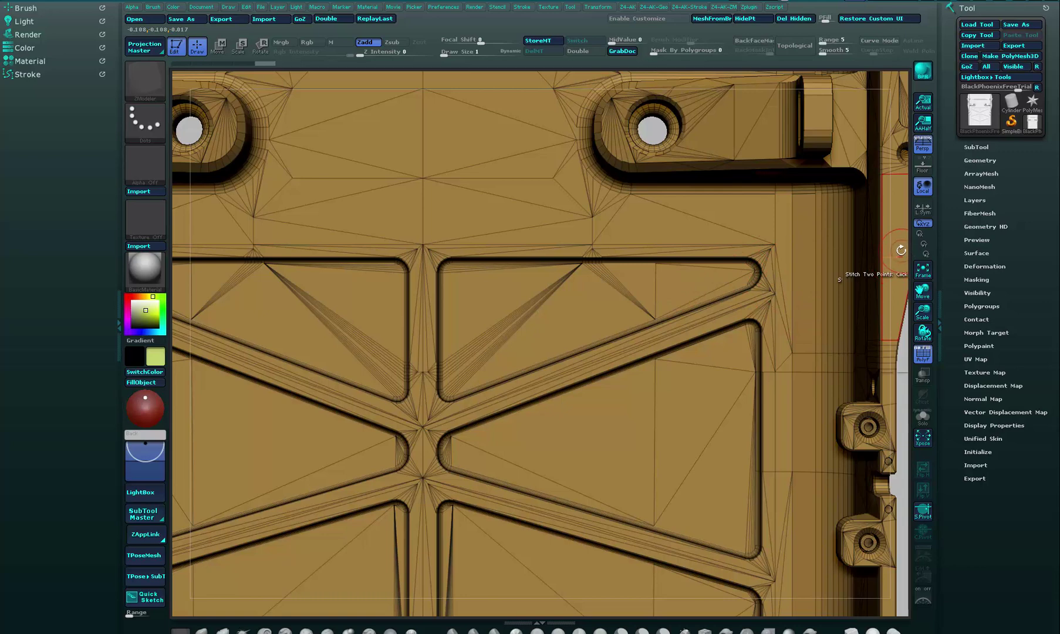
{"action": "left_click_drag", "start_coordinate": [904, 366], "coordinate": [860, 363], "text": "alt"}
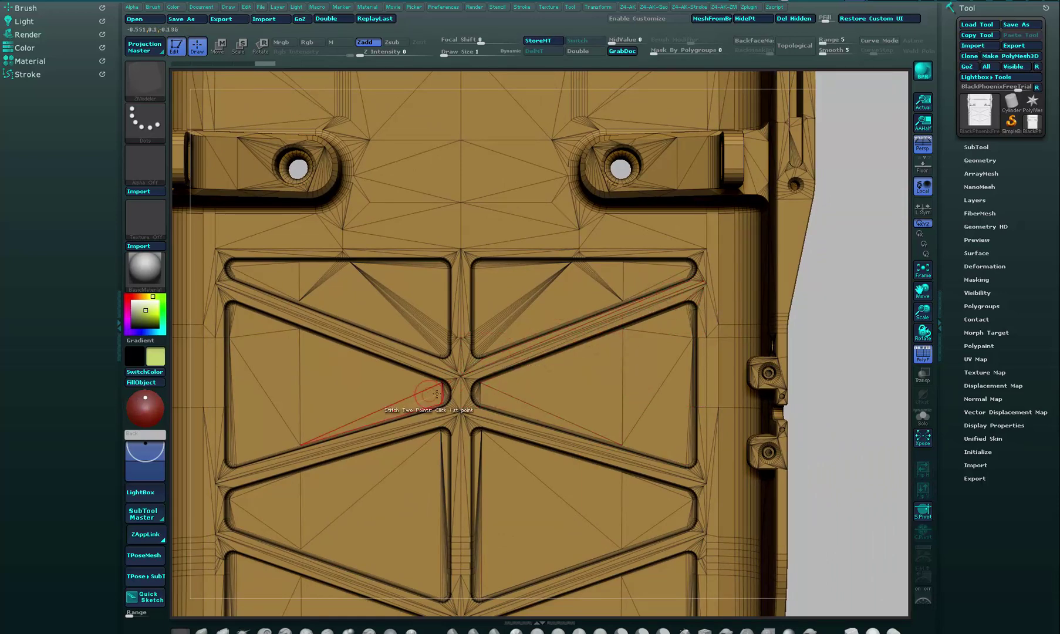
{"action": "left_click_drag", "start_coordinate": [865, 315], "coordinate": [752, 333], "text": "alt"}
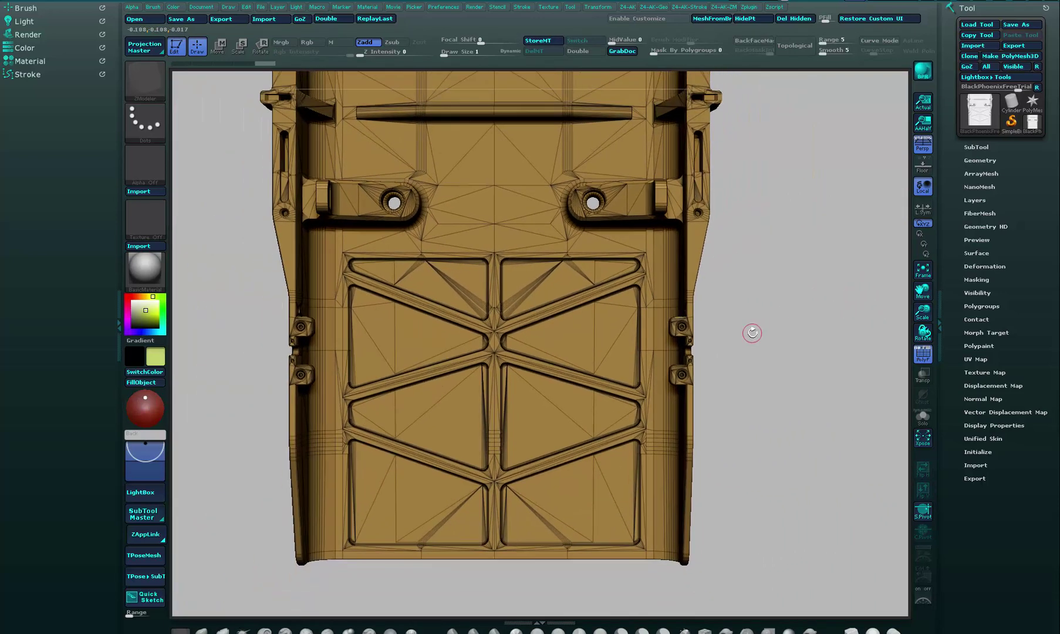
{"action": "left_click_drag", "start_coordinate": [782, 413], "coordinate": [804, 406]}
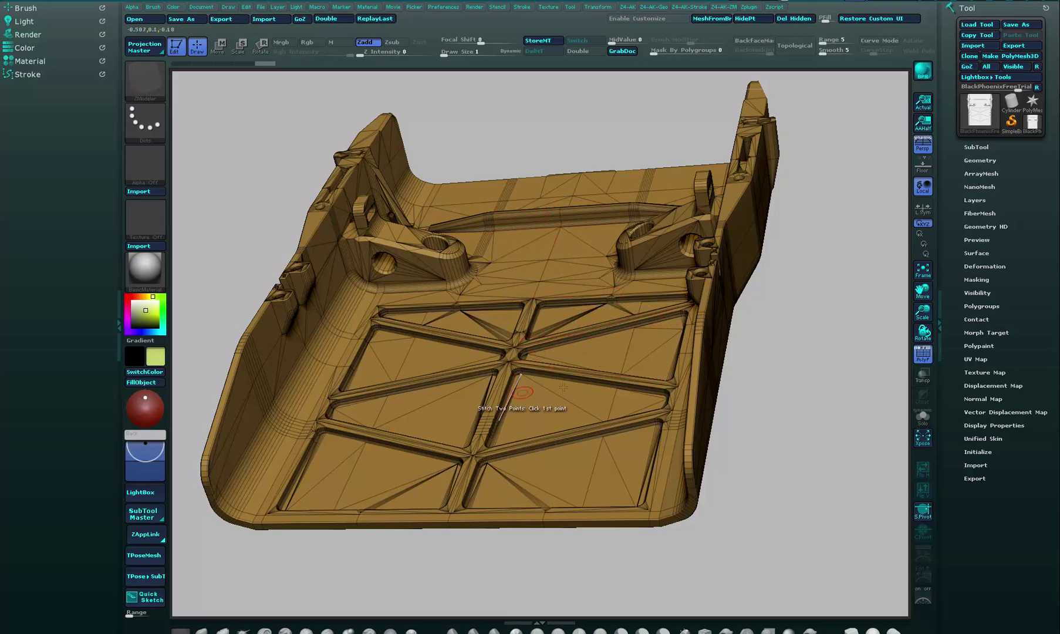
{"action": "left_click_drag", "start_coordinate": [800, 428], "coordinate": [834, 420]}
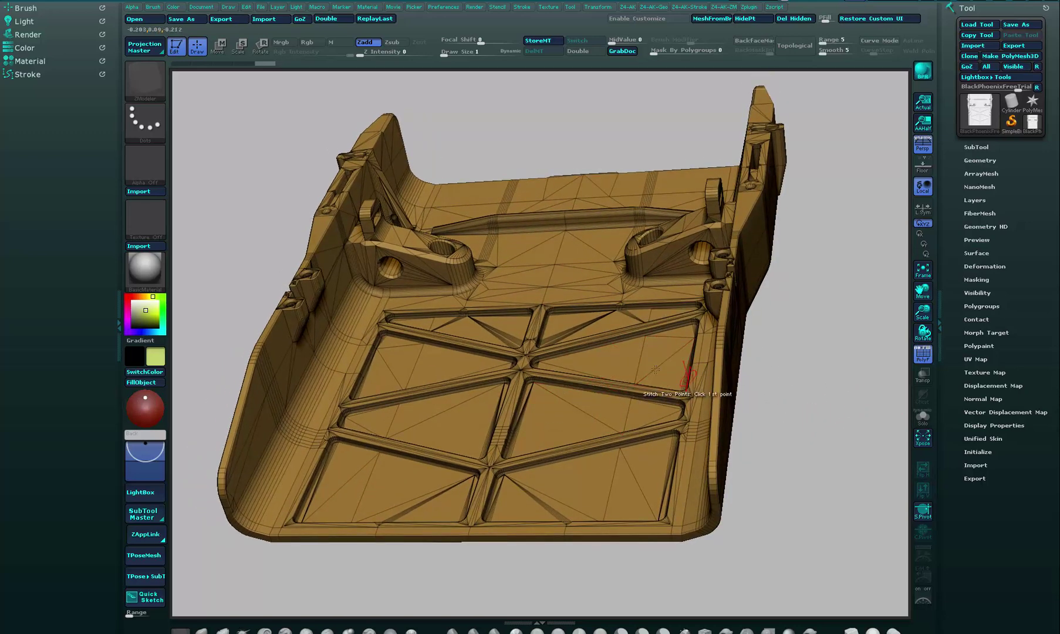
{"action": "left_click_drag", "start_coordinate": [808, 383], "coordinate": [838, 330]}
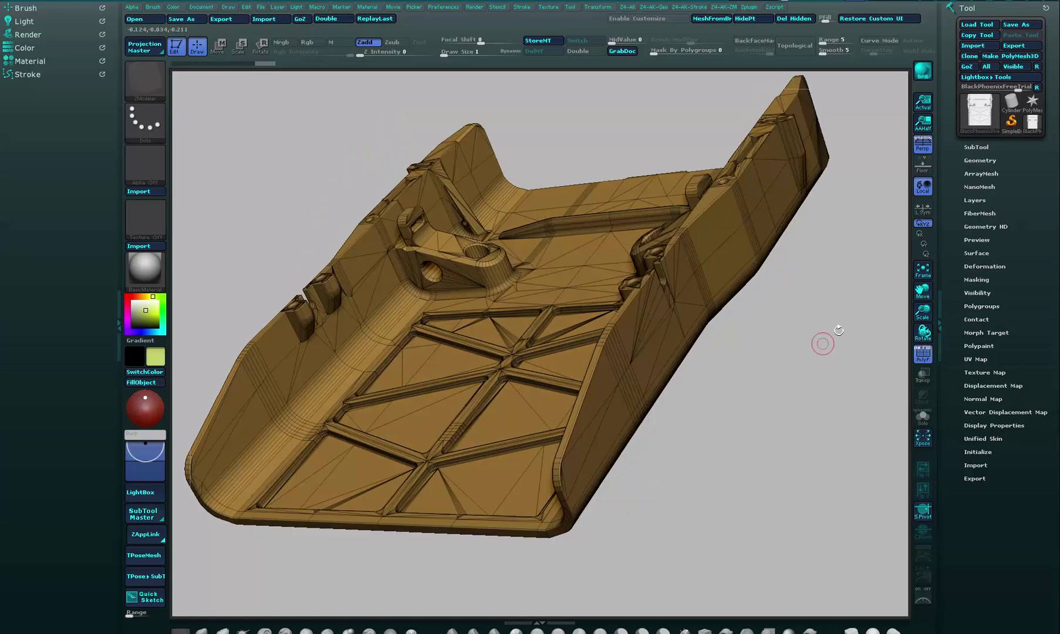
{"action": "left_click_drag", "start_coordinate": [806, 385], "coordinate": [818, 363]}
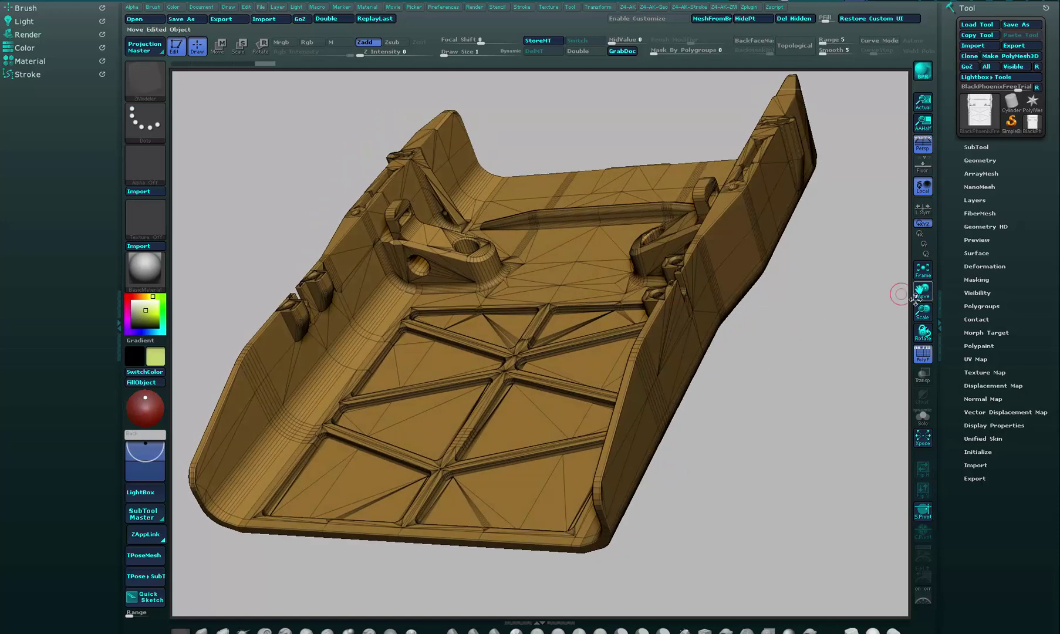
Split the ribbed panel into polygroups using Groups By Normals
{"action": "left_click", "coordinate": [981, 305]}
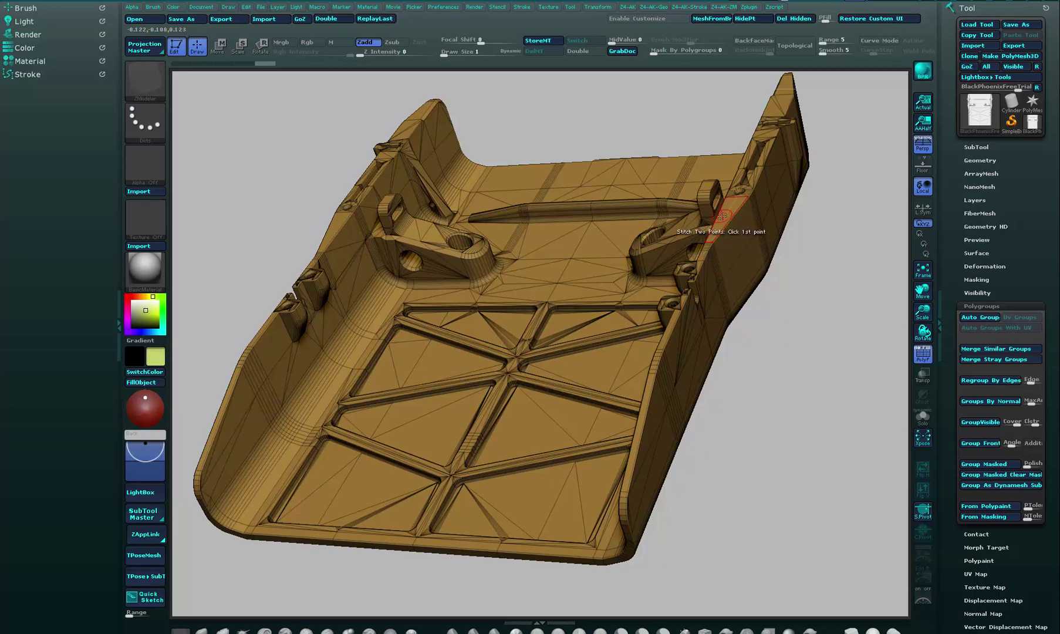
{"action": "left_click_drag", "start_coordinate": [815, 359], "coordinate": [868, 446], "text": "alt"}
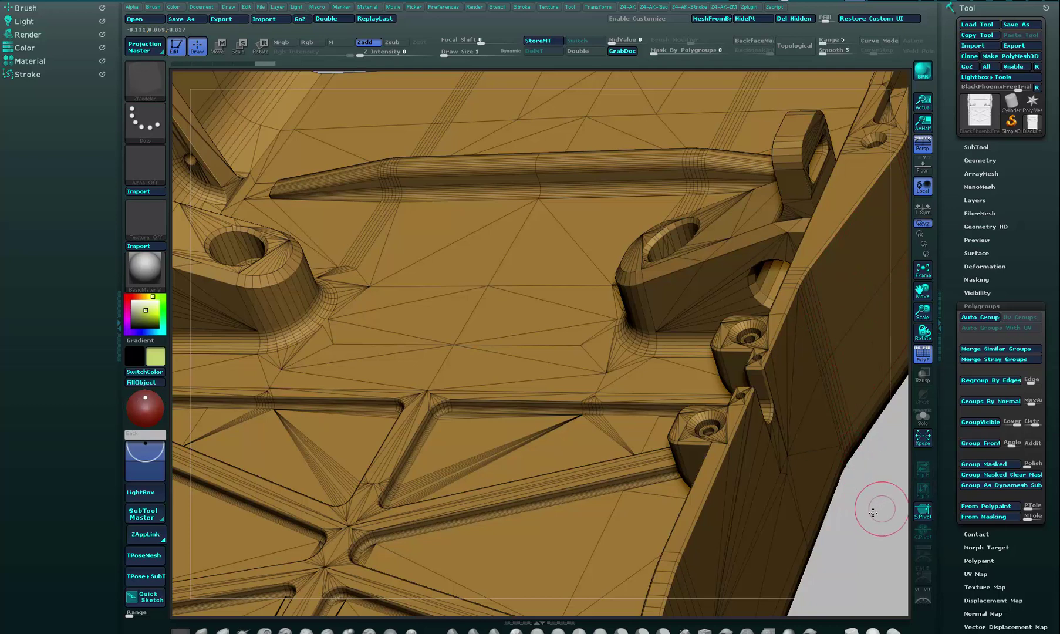
{"action": "left_click_drag", "start_coordinate": [875, 508], "coordinate": [617, 536]}
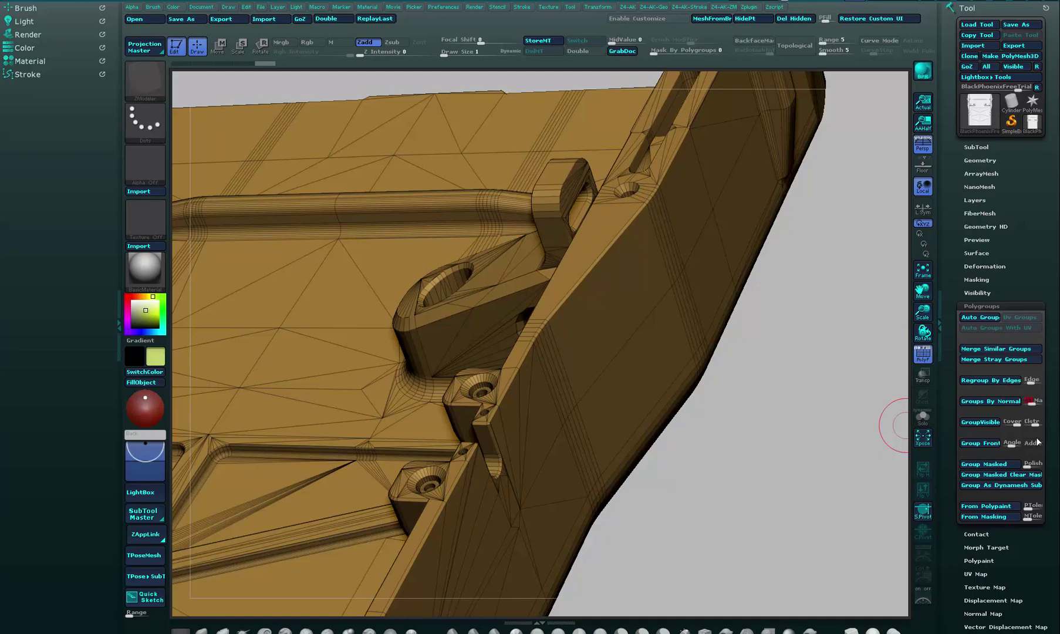
{"action": "left_click", "coordinate": [998, 402]}
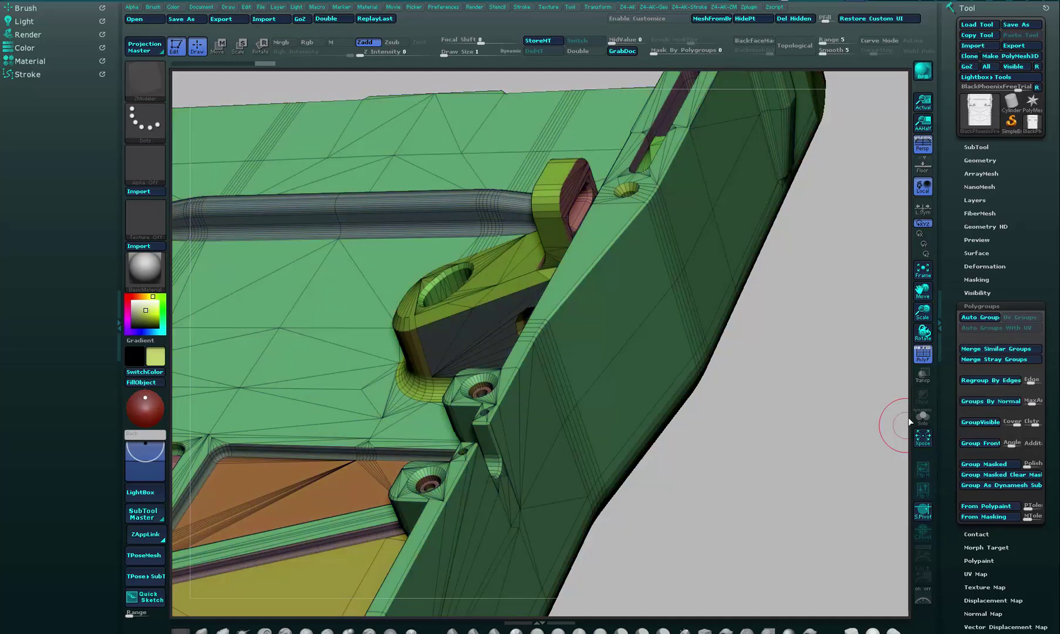
Adjust the Maximum Angle Tolerance and regenerate the panel's polygroups with Groups By Normals to separate the side walls from the floor
{"action": "left_click_drag", "start_coordinate": [781, 463], "coordinate": [815, 417]}
{"action": "left_click_drag", "start_coordinate": [802, 458], "coordinate": [792, 403]}
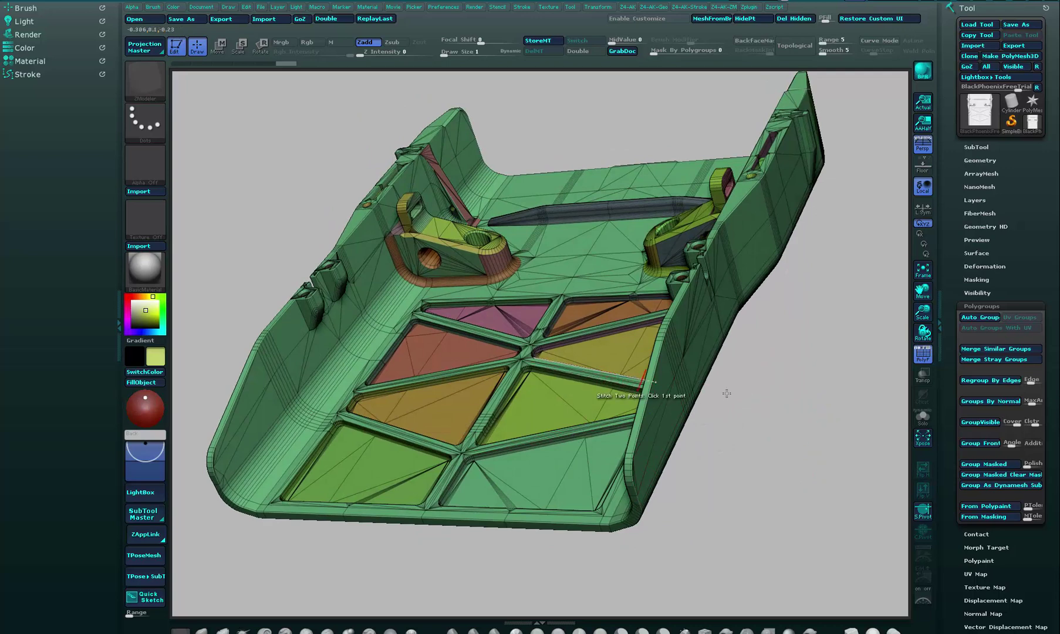
{"action": "left_click_drag", "start_coordinate": [755, 457], "coordinate": [754, 371], "text": "alt"}
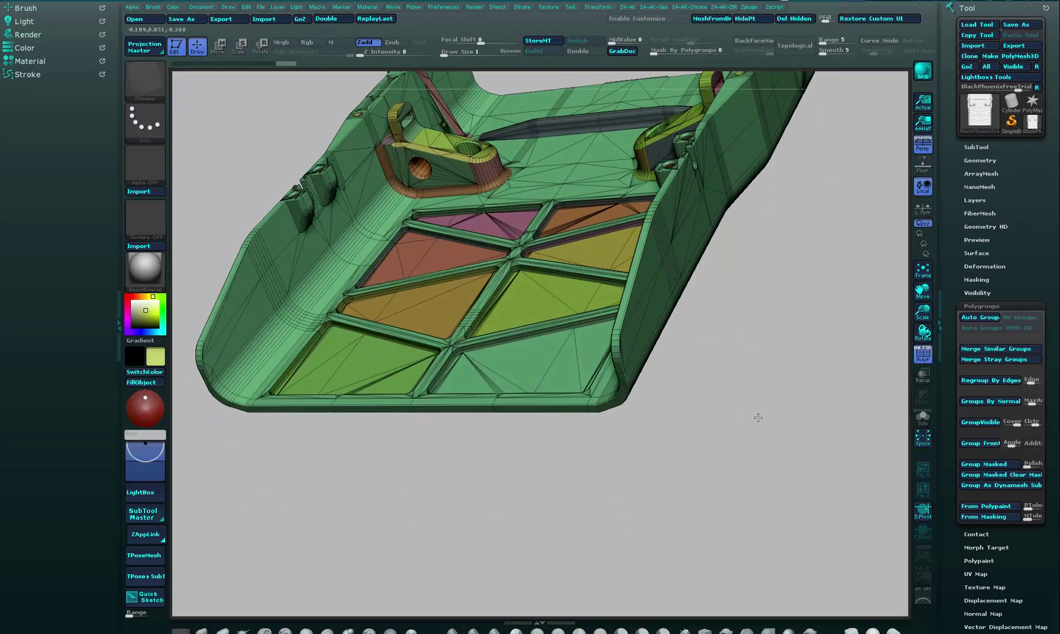
{"action": "left_click_drag", "start_coordinate": [757, 417], "coordinate": [819, 437], "text": "alt"}
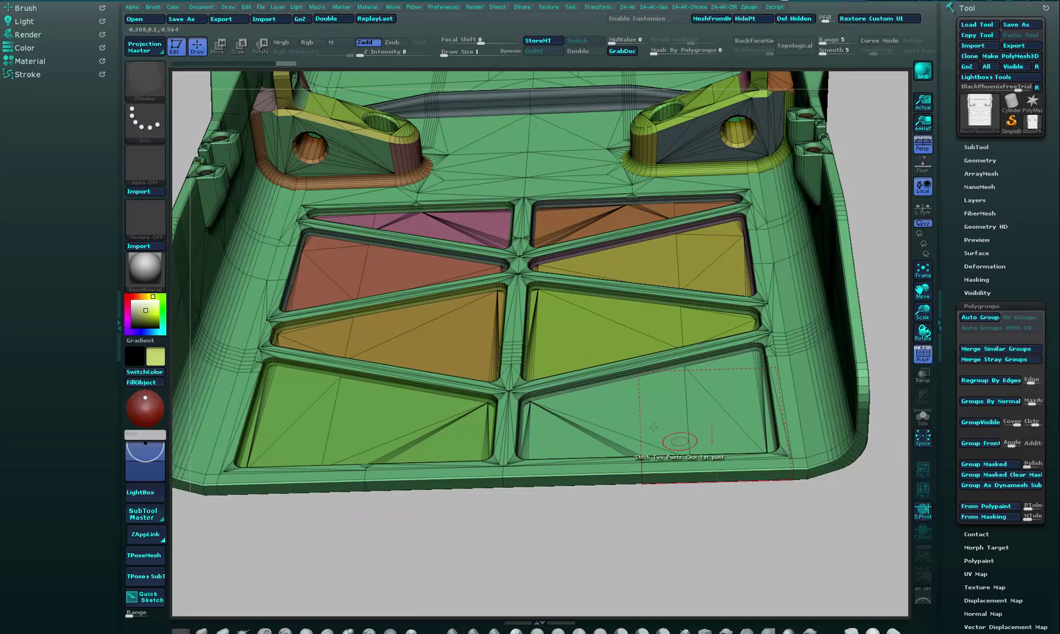
{"action": "left_click_drag", "start_coordinate": [877, 217], "coordinate": [845, 219]}
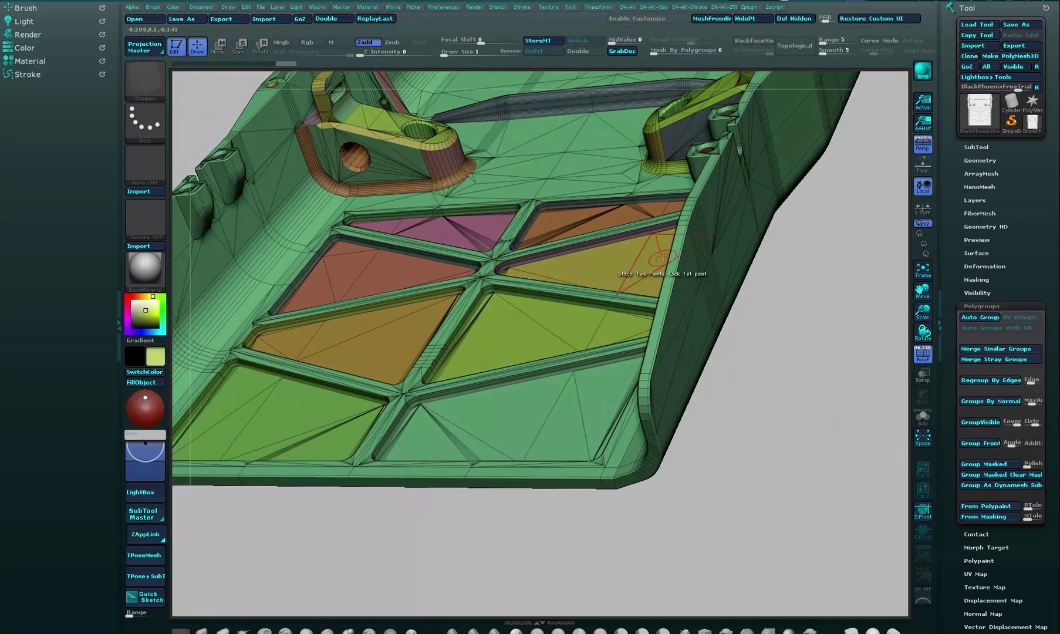
{"action": "left_click_drag", "start_coordinate": [789, 329], "coordinate": [806, 336]}
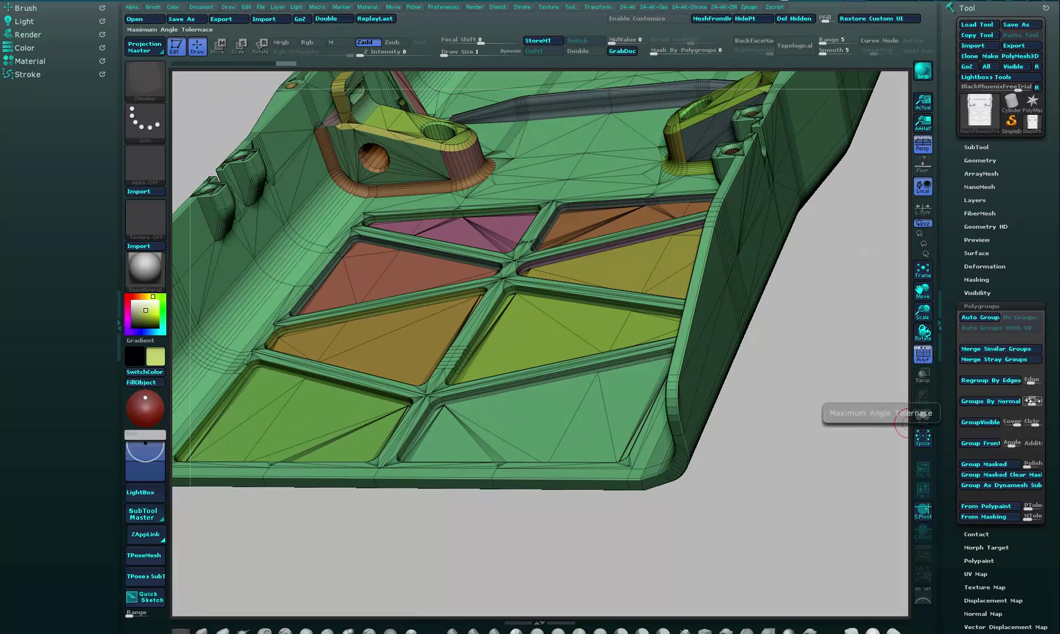
{"action": "left_click", "coordinate": [1033, 401]}
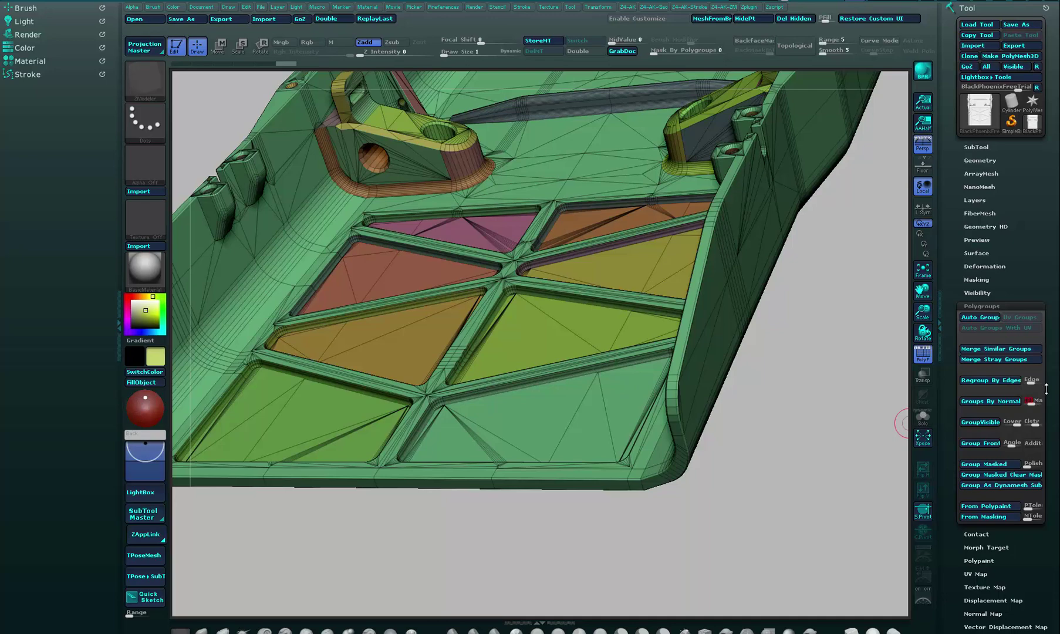
{"action": "left_click", "coordinate": [995, 405]}
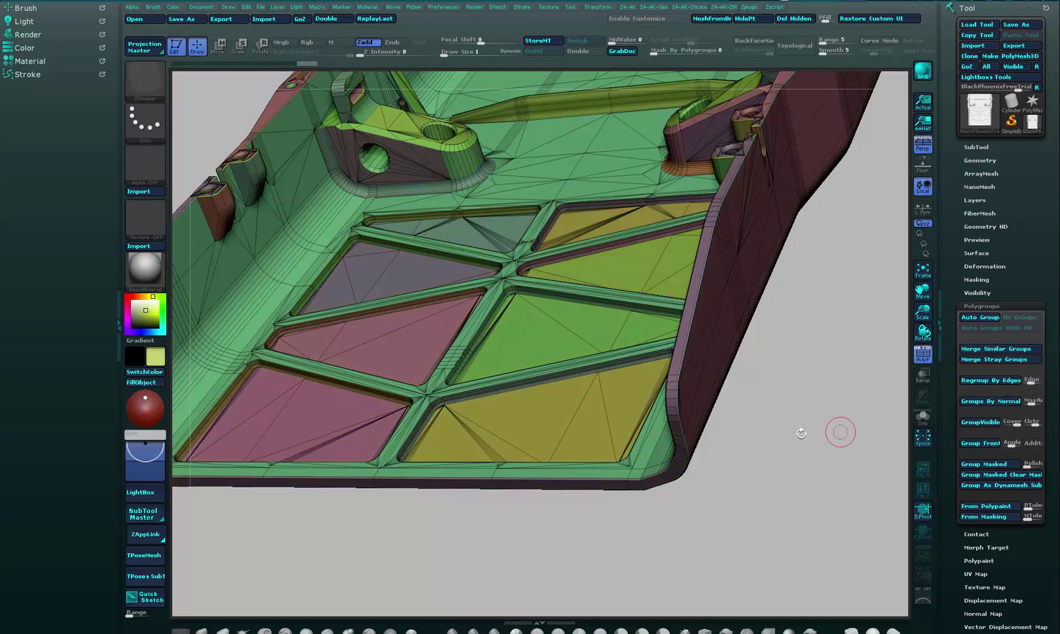
Change the Maximum Angle Tolerance again and regroup by normals so the screw-hole countersinks separate from the corner tabs
{"action": "left_click_drag", "start_coordinate": [770, 470], "coordinate": [569, 478]}
{"action": "left_click_drag", "start_coordinate": [640, 506], "coordinate": [785, 529], "text": "alt"}
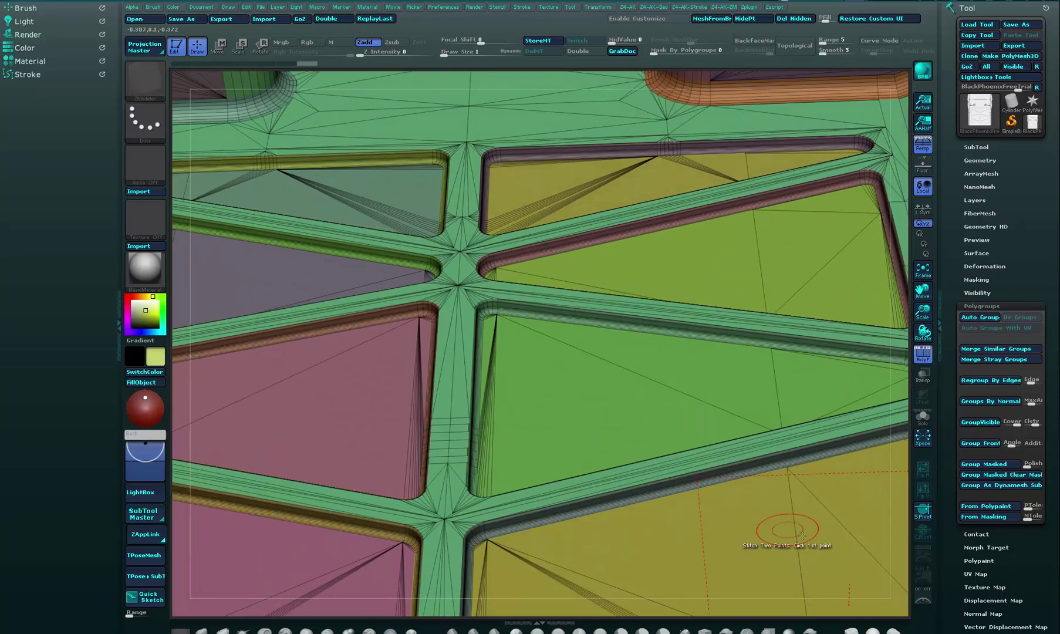
{"action": "left_click_drag", "start_coordinate": [903, 439], "coordinate": [829, 258], "text": "alt"}
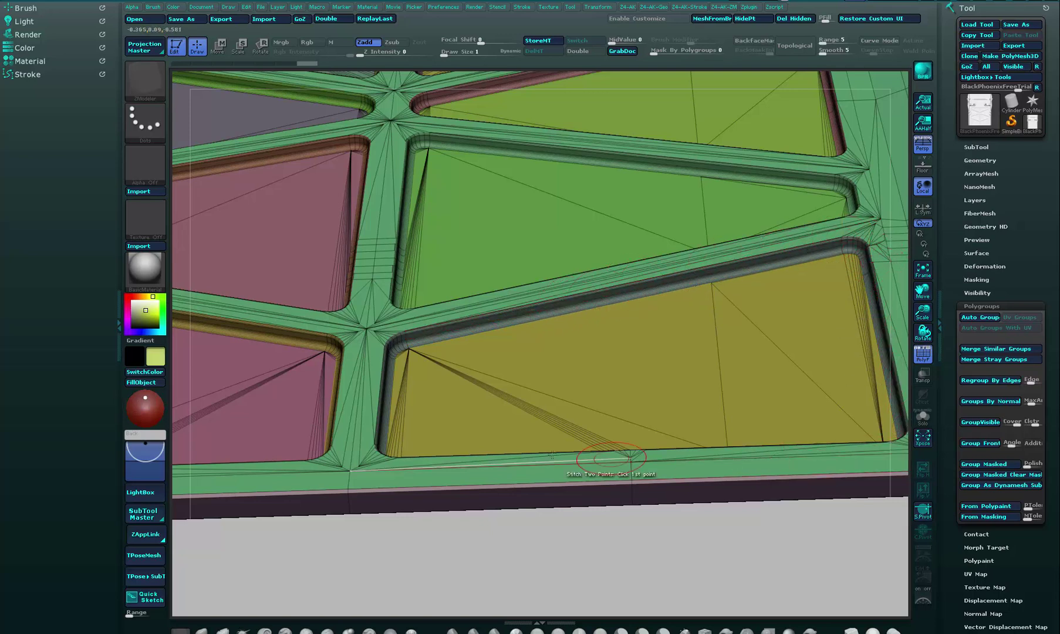
{"action": "left_click_drag", "start_coordinate": [692, 578], "coordinate": [587, 522], "text": "alt"}
{"action": "left_click_drag", "start_coordinate": [593, 450], "coordinate": [492, 602], "text": "alt"}
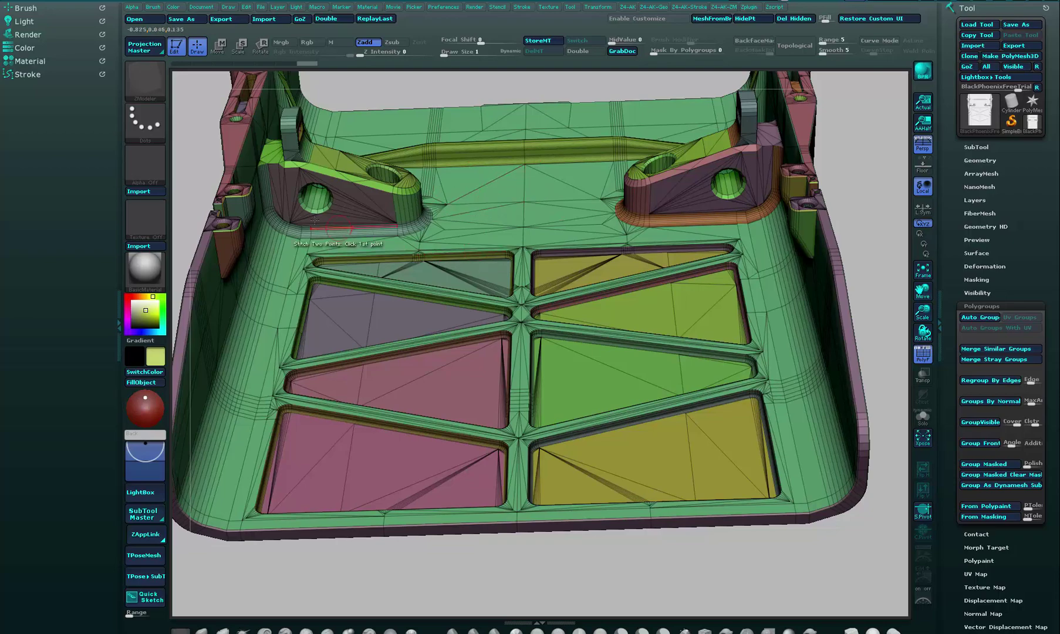
{"action": "left_click_drag", "start_coordinate": [857, 215], "coordinate": [851, 428]}
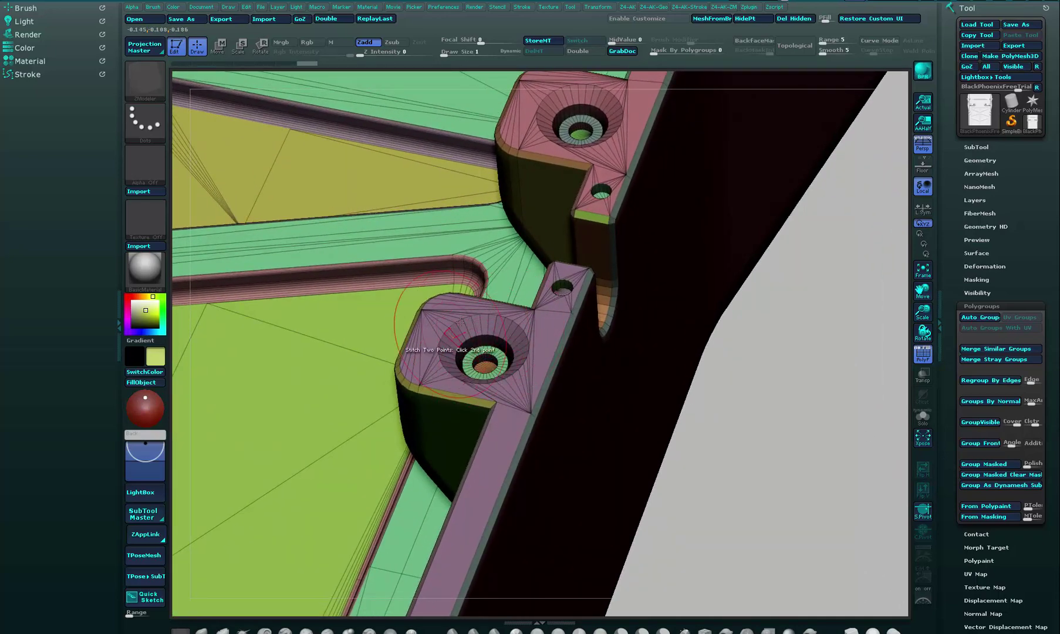
{"action": "left_click_drag", "start_coordinate": [827, 415], "coordinate": [845, 428]}
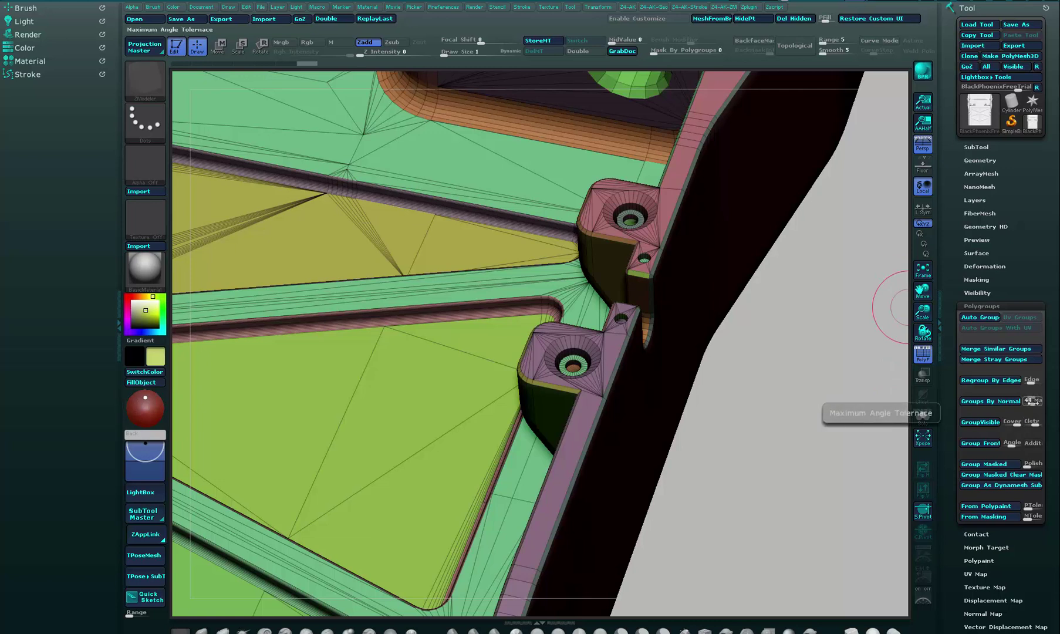
{"action": "left_click", "coordinate": [1033, 402]}
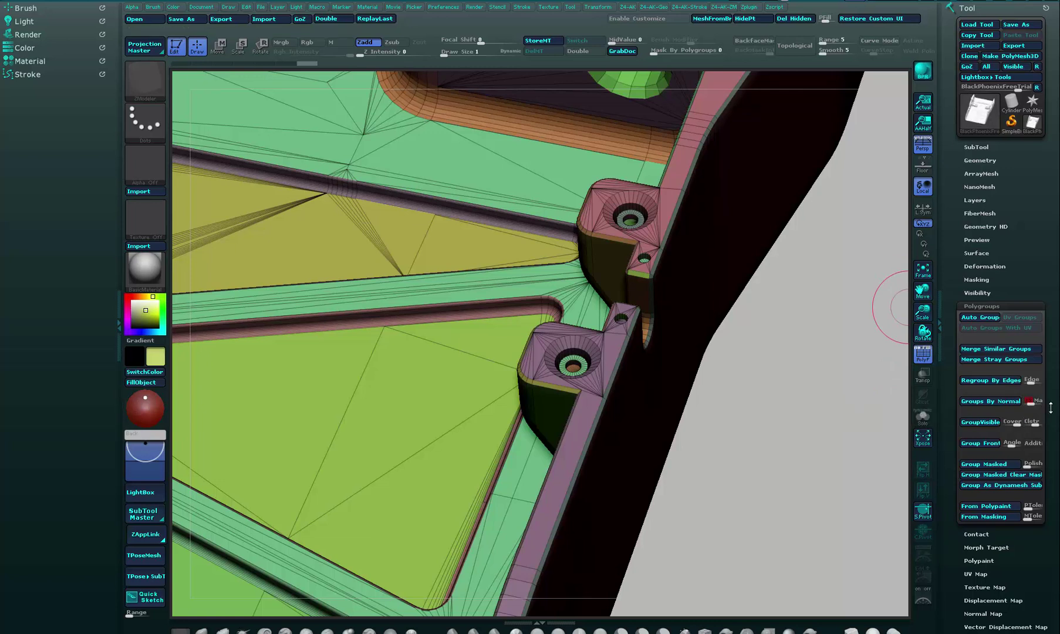
{"action": "left_click", "coordinate": [993, 402]}
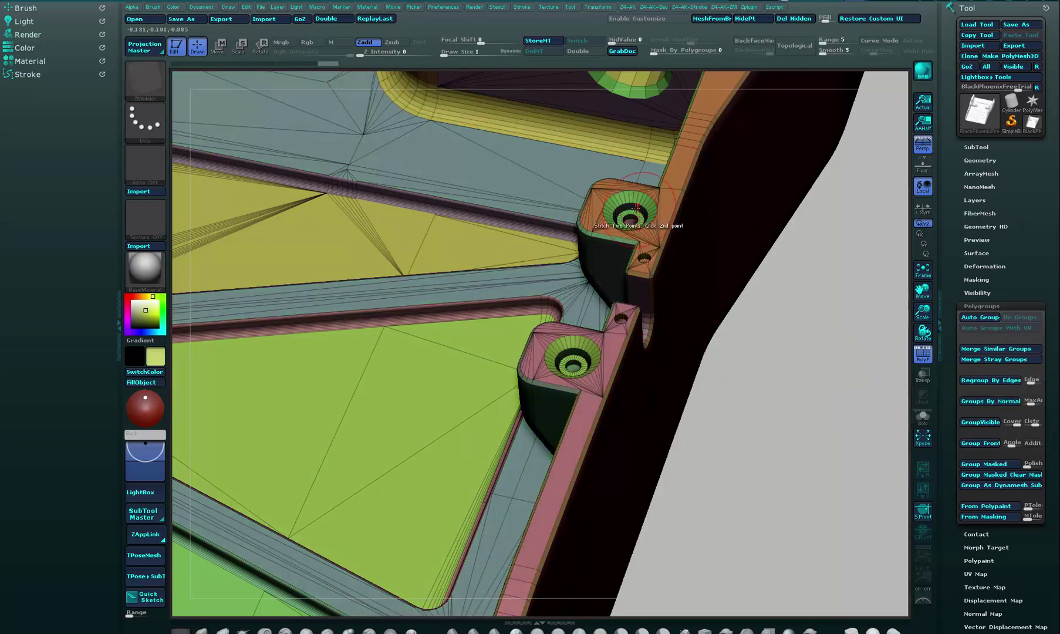
Fine-tune the Maximum Angle Tolerance once more and run Groups By Normals over the whole ribbed panel
{"action": "mouse_move", "coordinate": [813, 368]}
{"action": "left_mouse_down"}
{"action": "mouse_move", "coordinate": [783, 367]}
{"action": "mouse_move", "coordinate": [799, 358]}
{"action": "mouse_move", "coordinate": [668, 356]}
{"action": "mouse_move", "coordinate": [812, 395]}
{"action": "mouse_move", "coordinate": [816, 379]}
{"action": "left_mouse_up"}
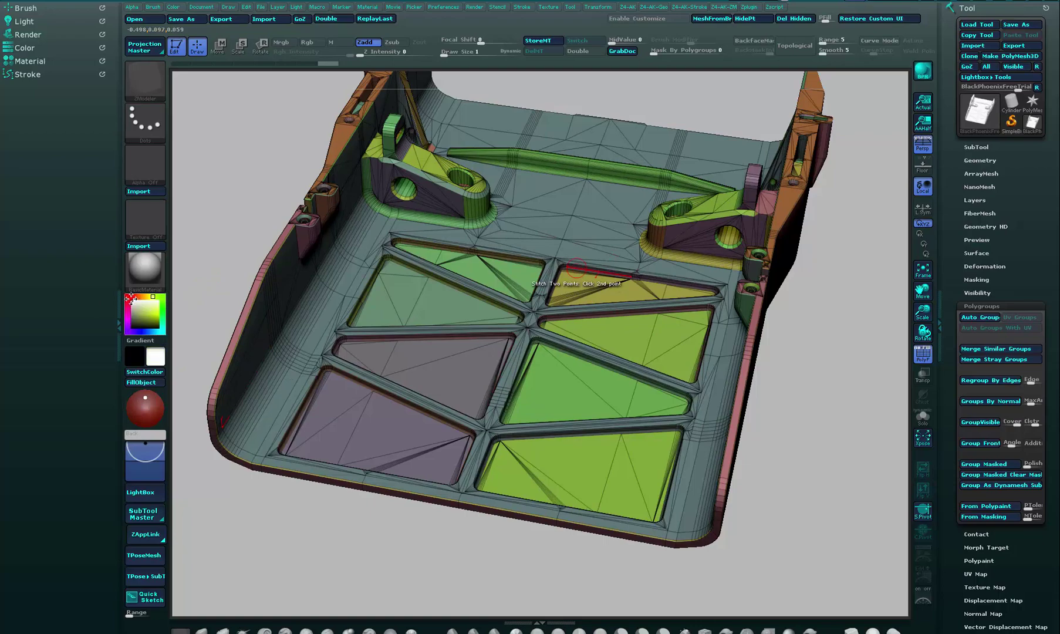
{"action": "left_click_drag", "start_coordinate": [811, 421], "coordinate": [899, 359]}
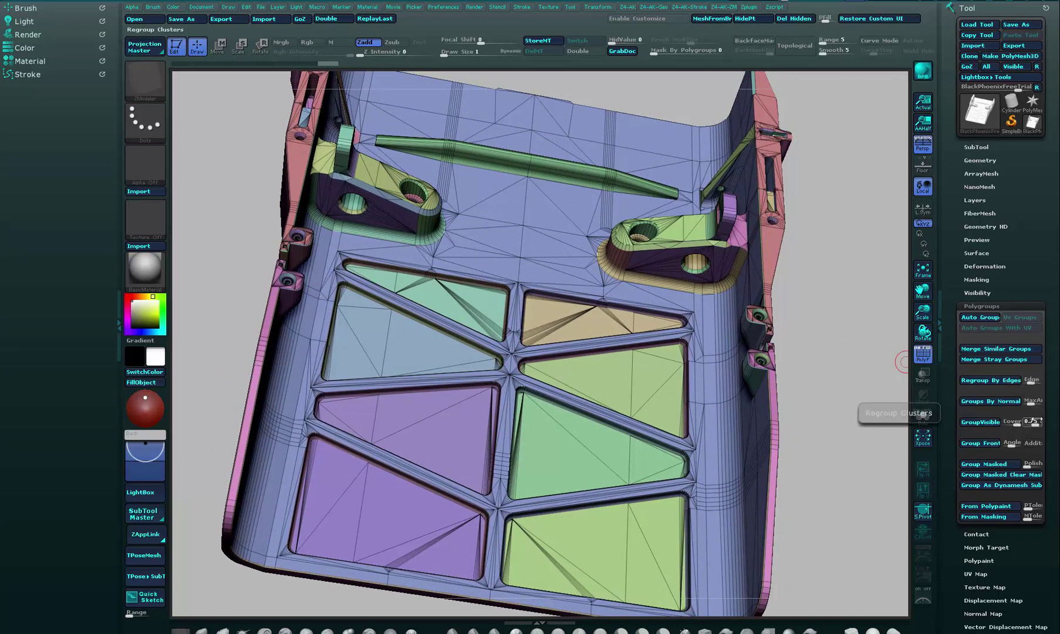
{"action": "left_click_drag", "start_coordinate": [1031, 402], "coordinate": [1054, 411]}
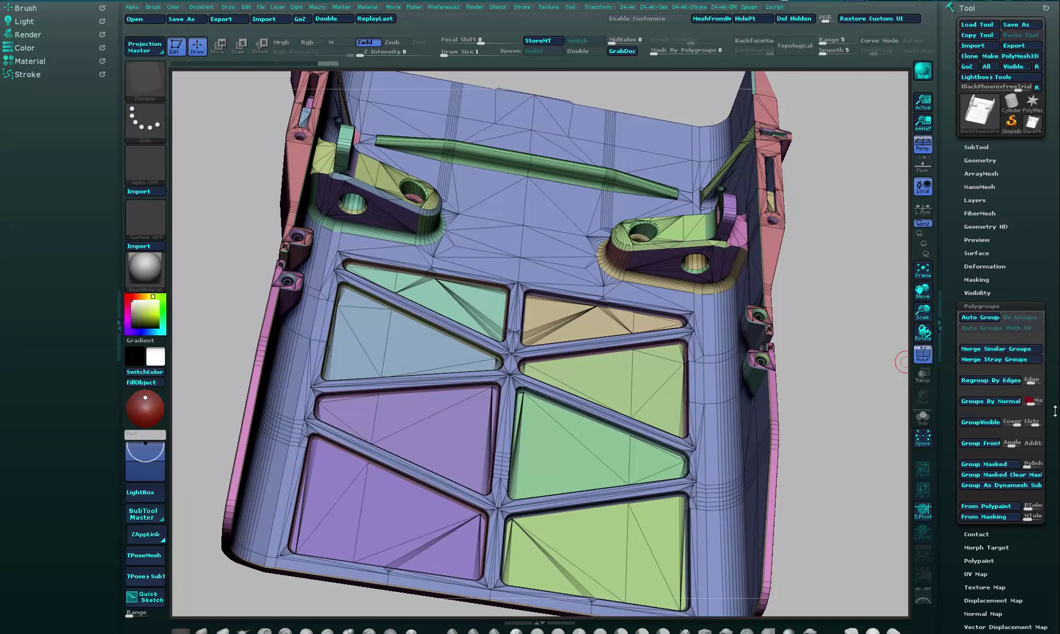
{"action": "left_click", "coordinate": [995, 400]}
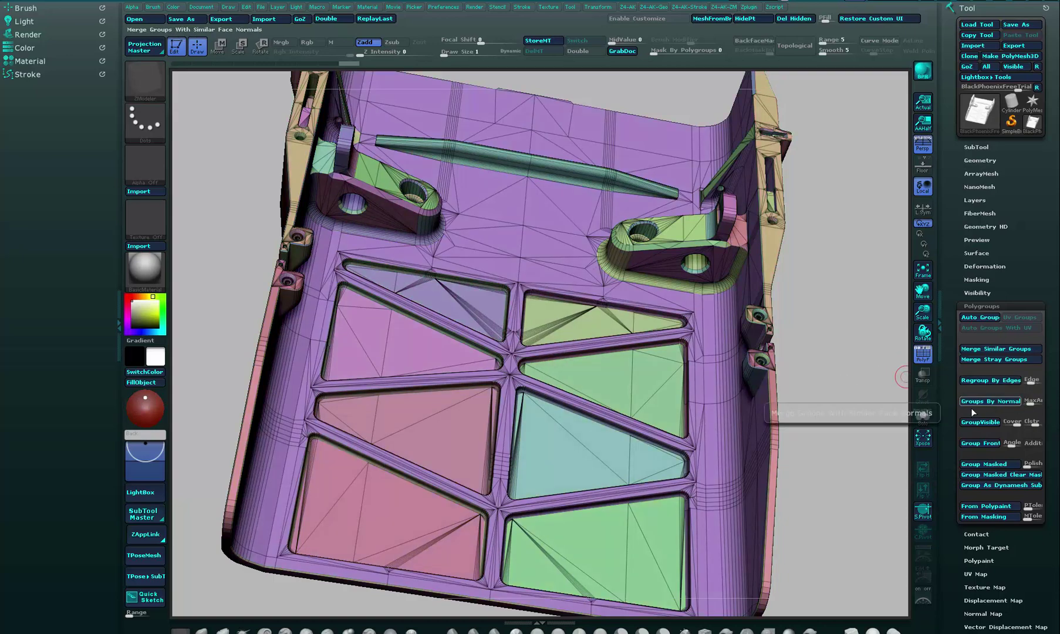
Examine the regenerated polygroups from several angles, covering the outer side walls, floor recesses, raised bar and bracket bases
{"action": "left_click_drag", "start_coordinate": [865, 451], "coordinate": [846, 468]}
{"action": "left_click_drag", "start_coordinate": [724, 458], "coordinate": [787, 440], "text": "alt"}
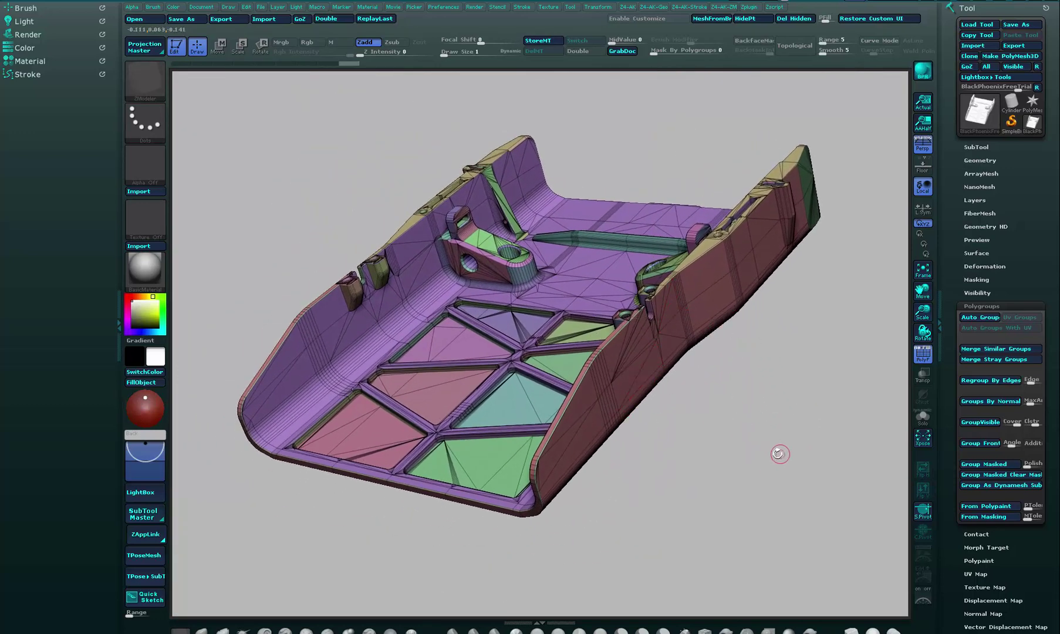
{"action": "left_click_drag", "start_coordinate": [761, 470], "coordinate": [800, 405]}
{"action": "left_click_drag", "start_coordinate": [798, 359], "coordinate": [961, 389]}
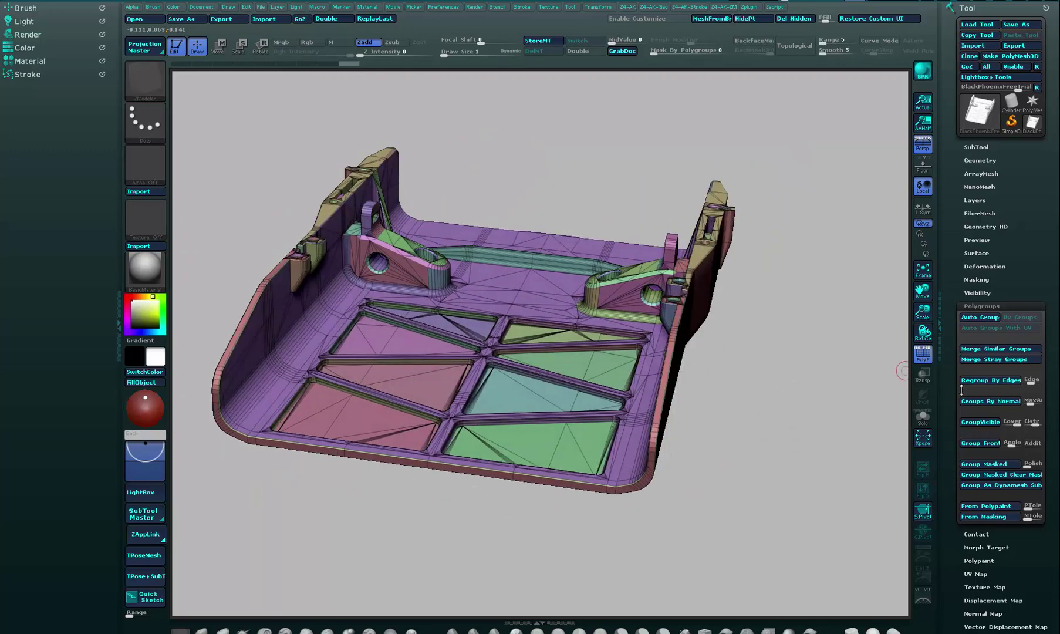
{"action": "left_click_drag", "start_coordinate": [565, 113], "coordinate": [659, 217], "text": "alt"}
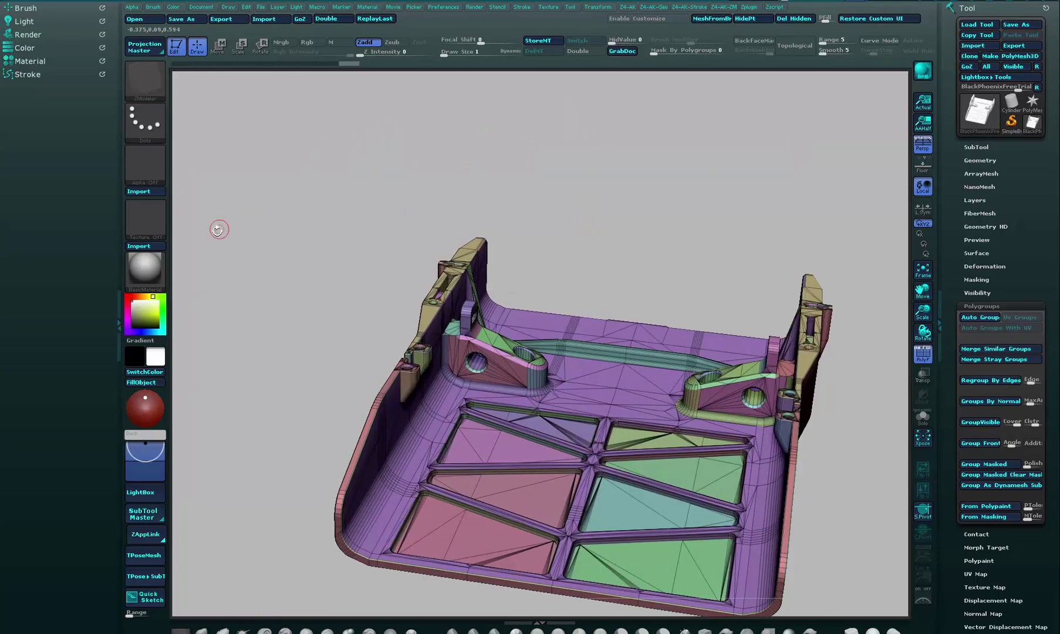
{"action": "left_click_drag", "start_coordinate": [219, 230], "coordinate": [499, 244], "text": "alt"}
{"action": "left_click_drag", "start_coordinate": [406, 284], "coordinate": [544, 326], "text": "alt"}
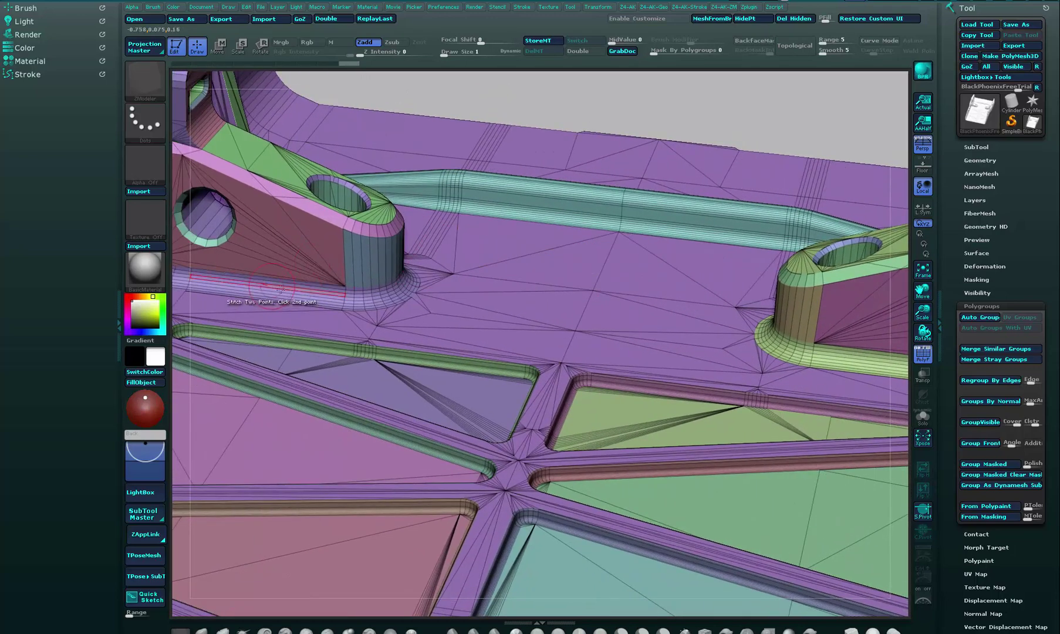
{"action": "left_click_drag", "start_coordinate": [707, 101], "coordinate": [356, 110], "text": "alt"}
{"action": "left_click_drag", "start_coordinate": [641, 170], "coordinate": [655, 146]}
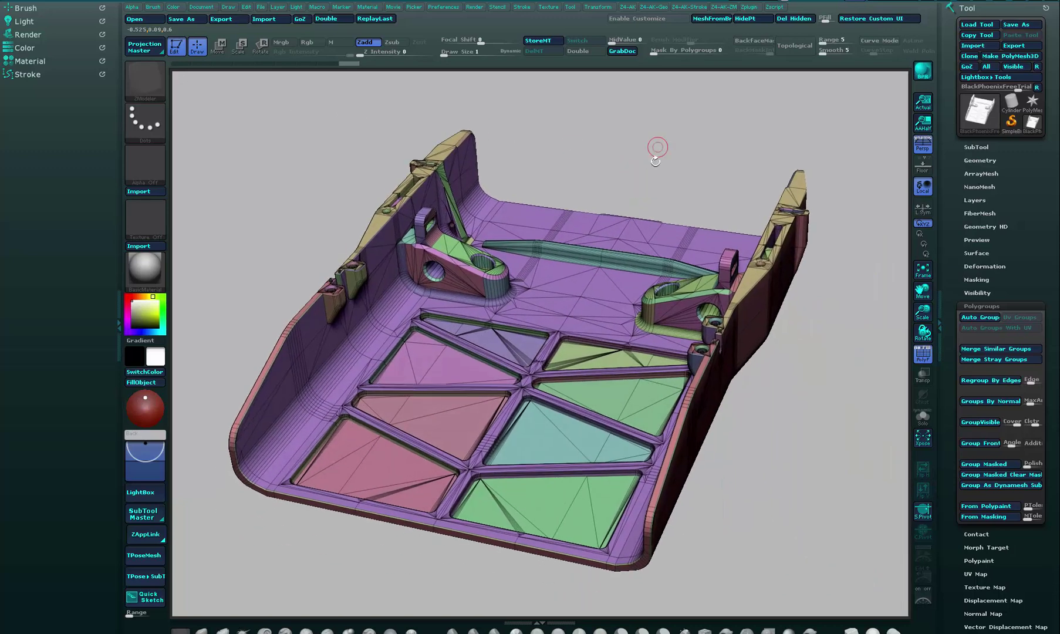
Turn off Creased edges in the stroke's Curve Functions and Frame Mesh the panel with curves along Border and Polygroups
{"action": "left_click", "coordinate": [25, 75]}
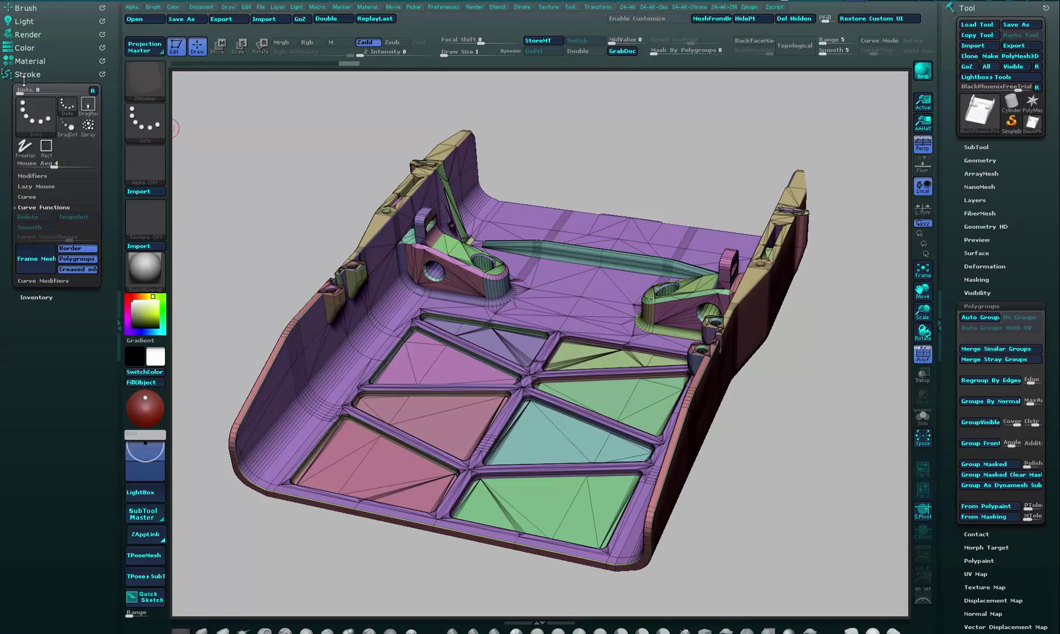
{"action": "left_click", "coordinate": [46, 207]}
{"action": "left_click", "coordinate": [41, 208]}
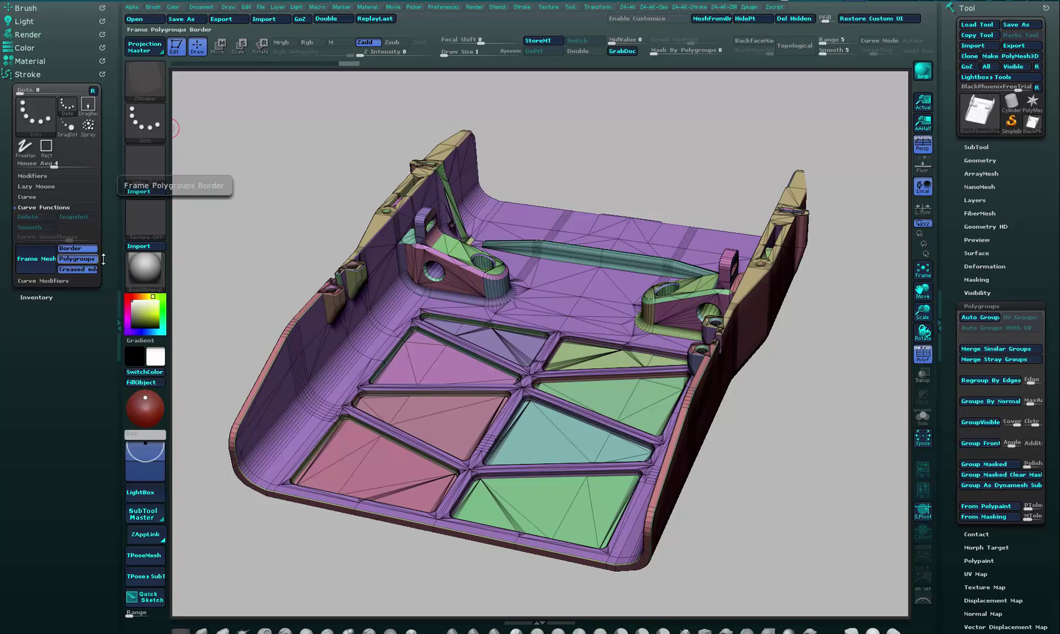
{"action": "left_click", "coordinate": [87, 269]}
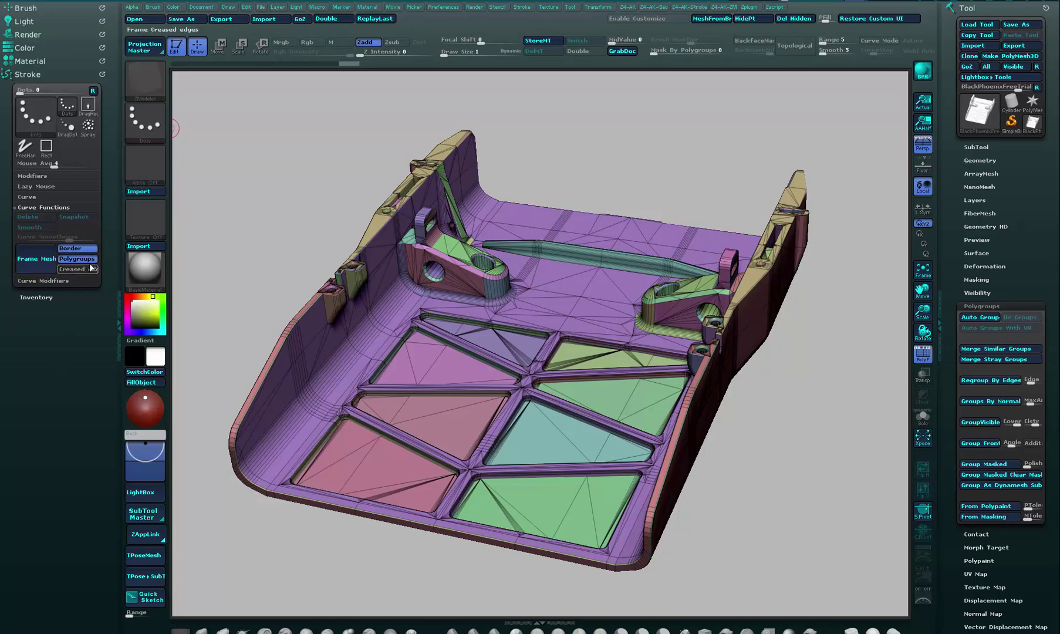
{"action": "left_click", "coordinate": [37, 257]}
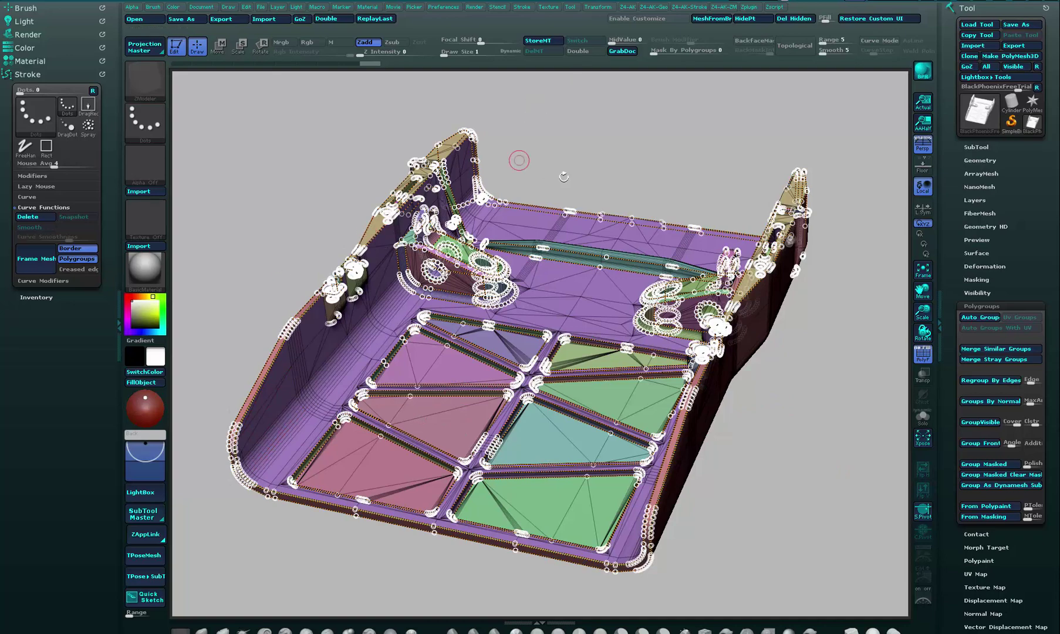
Inspect the framing curves along the polygroup borders around the recesses, corner tabs and outer side wall
{"action": "left_click", "coordinate": [573, 290]}
{"action": "left_click_drag", "start_coordinate": [804, 411], "coordinate": [792, 433], "text": "alt"}
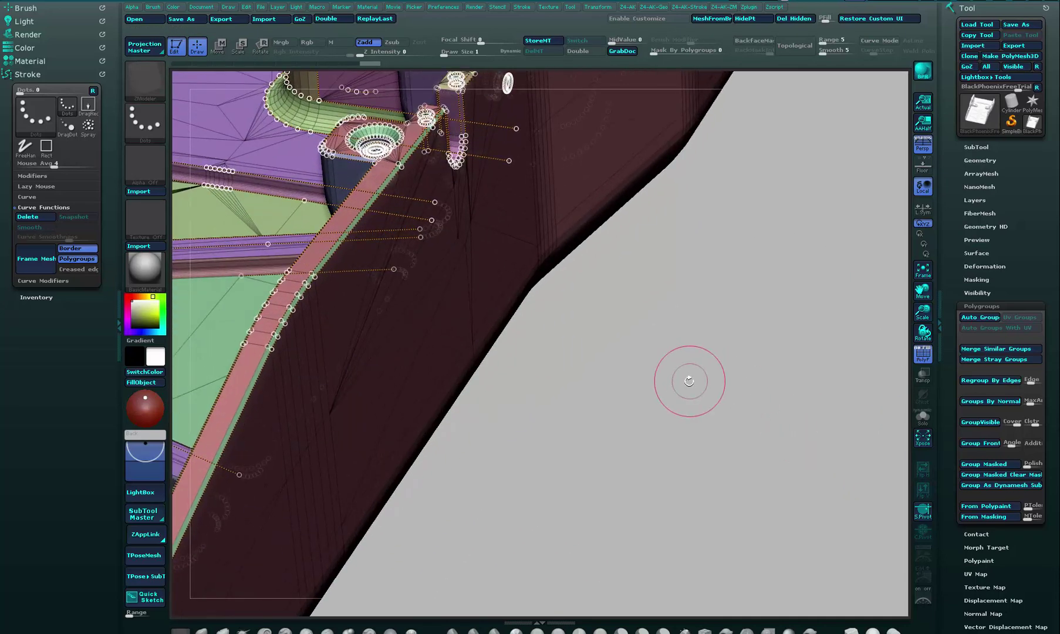
{"action": "mouse_move", "coordinate": [689, 381]}
{"action": "left_mouse_down"}
{"action": "mouse_move", "coordinate": [835, 416]}
{"action": "mouse_move", "coordinate": [816, 414]}
{"action": "mouse_move", "coordinate": [812, 433]}
{"action": "mouse_move", "coordinate": [802, 432]}
{"action": "mouse_move", "coordinate": [826, 418]}
{"action": "mouse_move", "coordinate": [699, 400]}
{"action": "mouse_move", "coordinate": [795, 399]}
{"action": "mouse_move", "coordinate": [814, 352]}
{"action": "mouse_move", "coordinate": [802, 399]}
{"action": "mouse_move", "coordinate": [758, 442]}
{"action": "mouse_move", "coordinate": [819, 409]}
{"action": "mouse_move", "coordinate": [803, 392]}
{"action": "mouse_move", "coordinate": [795, 403]}
{"action": "mouse_move", "coordinate": [843, 434]}
{"action": "mouse_move", "coordinate": [727, 388]}
{"action": "mouse_move", "coordinate": [777, 409]}
{"action": "left_mouse_up"}
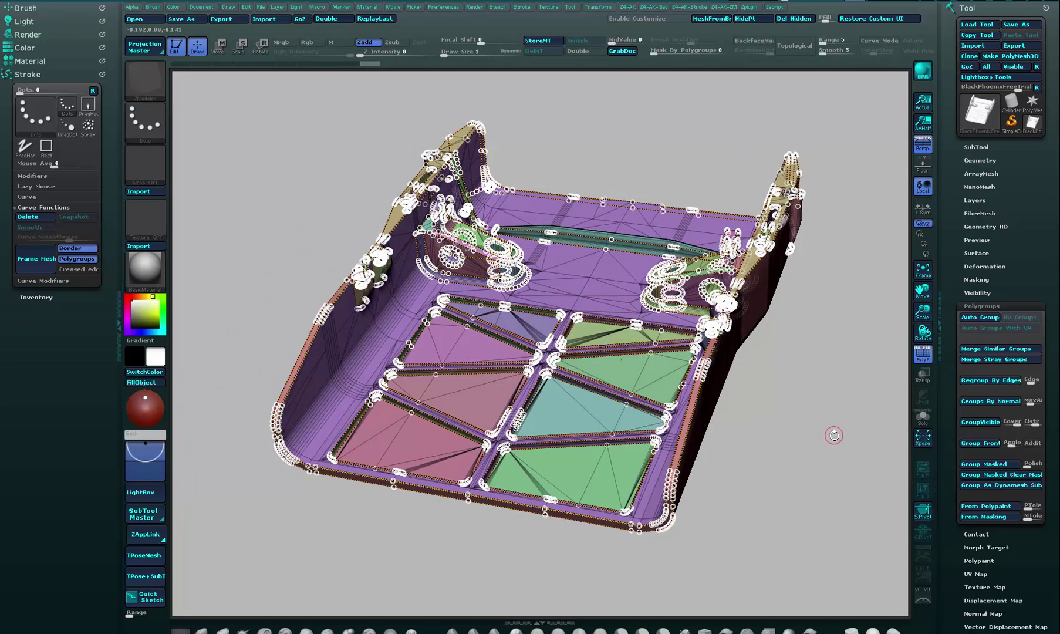
{"action": "left_click_drag", "start_coordinate": [834, 435], "coordinate": [827, 433]}
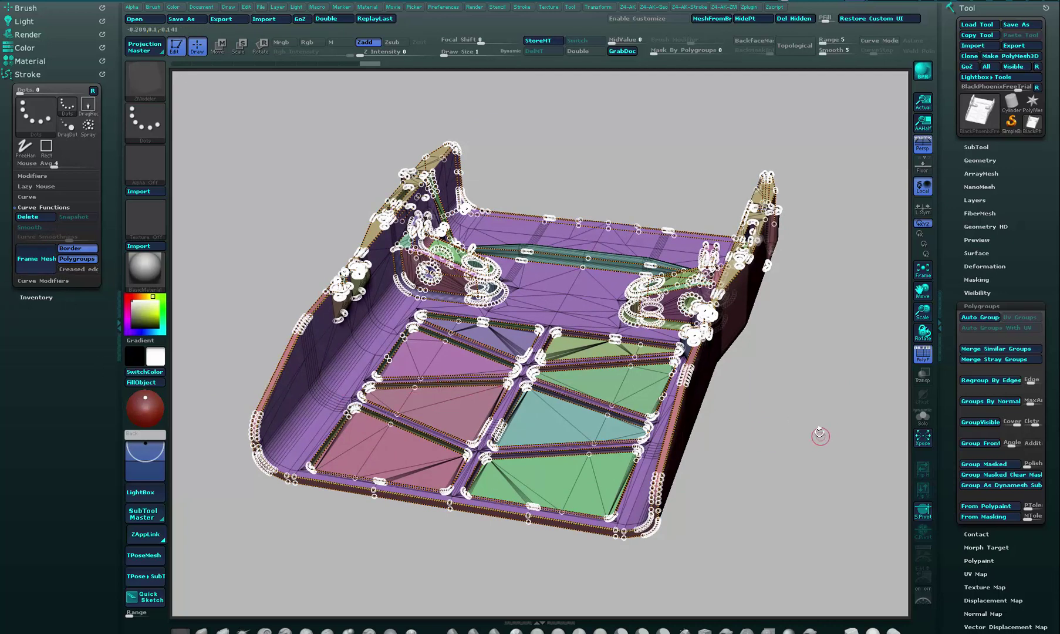
{"action": "left_click_drag", "start_coordinate": [772, 392], "coordinate": [757, 464]}
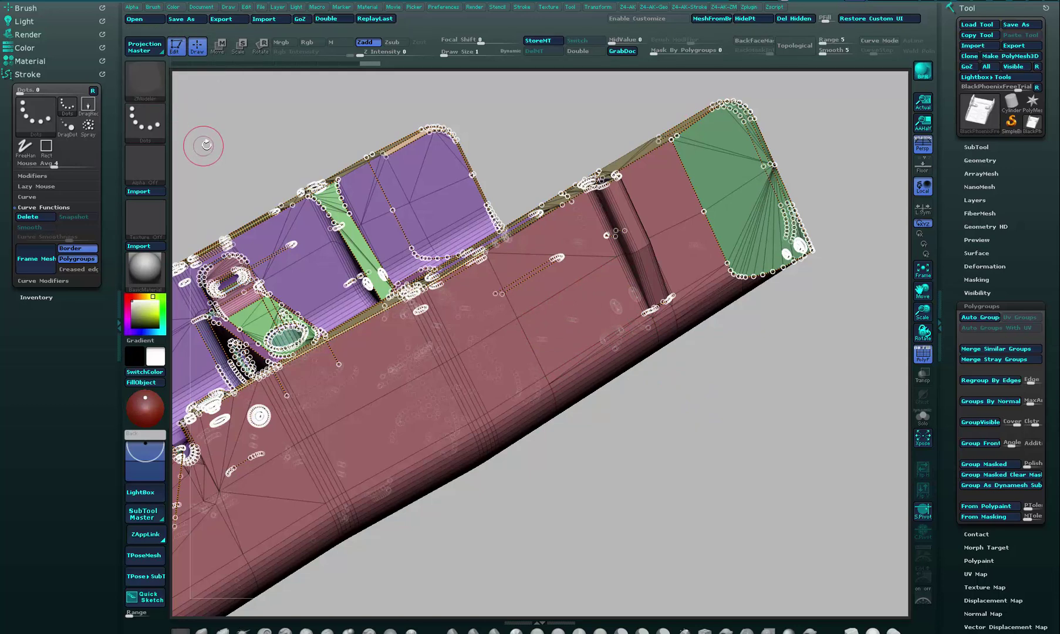
Filter the brush library to names starting with Z and select the ZModeler brush
{"action": "key", "text": "b"}
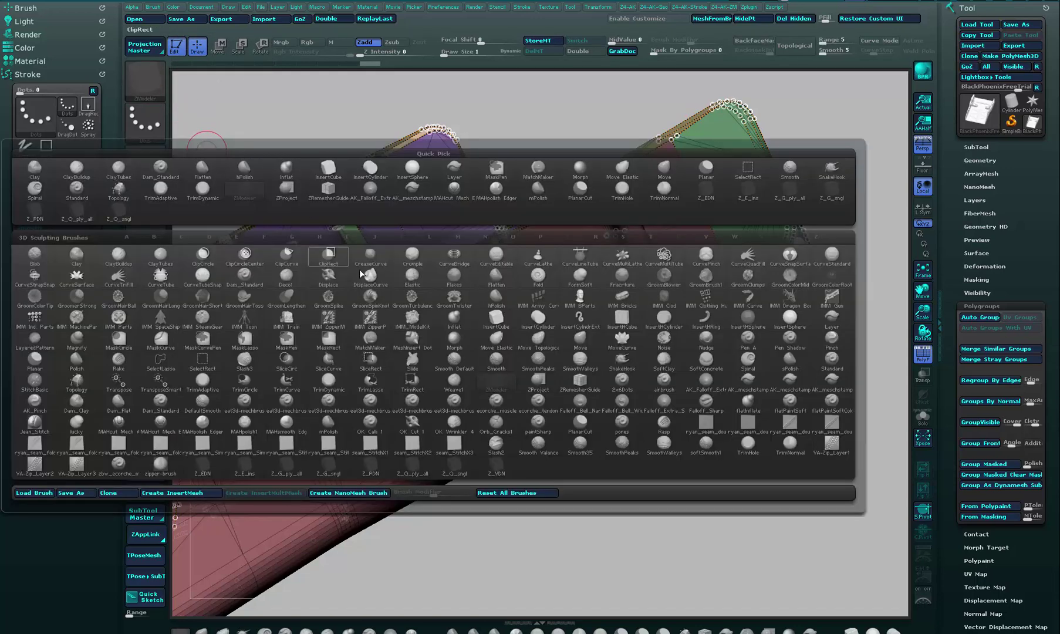
{"action": "mouse_move", "coordinate": [371, 286]}
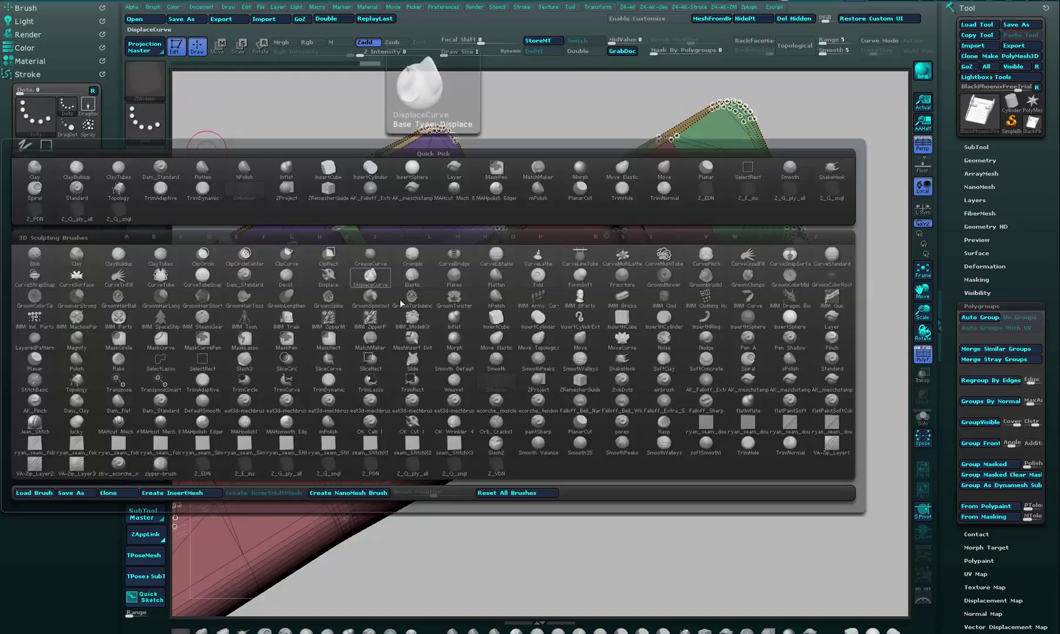
{"action": "key", "text": "z"}
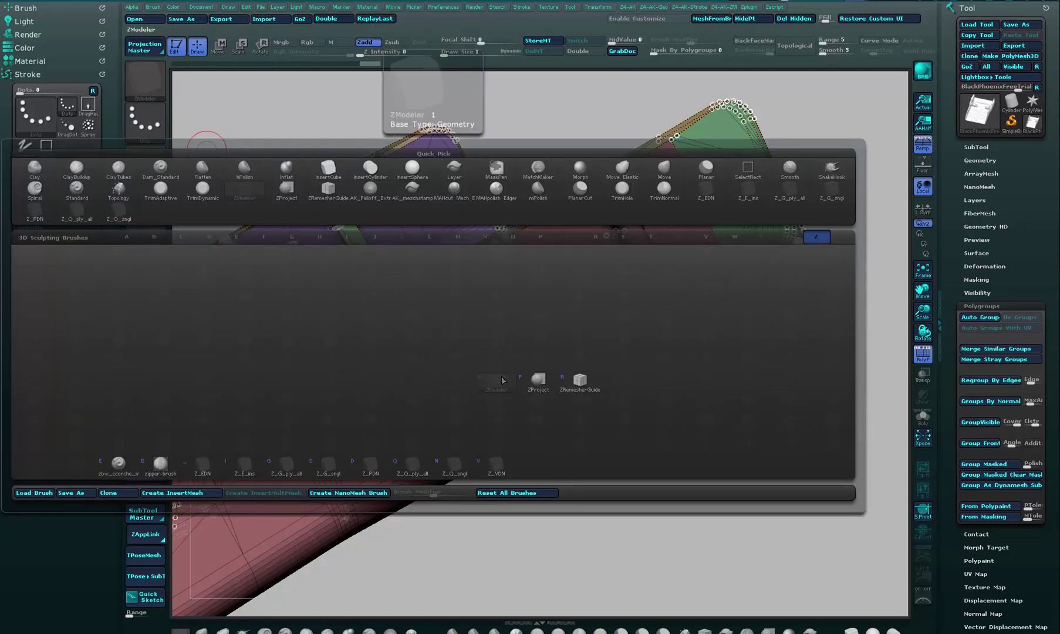
{"action": "key", "text": "e"}
{"action": "left_click", "coordinate": [501, 385]}
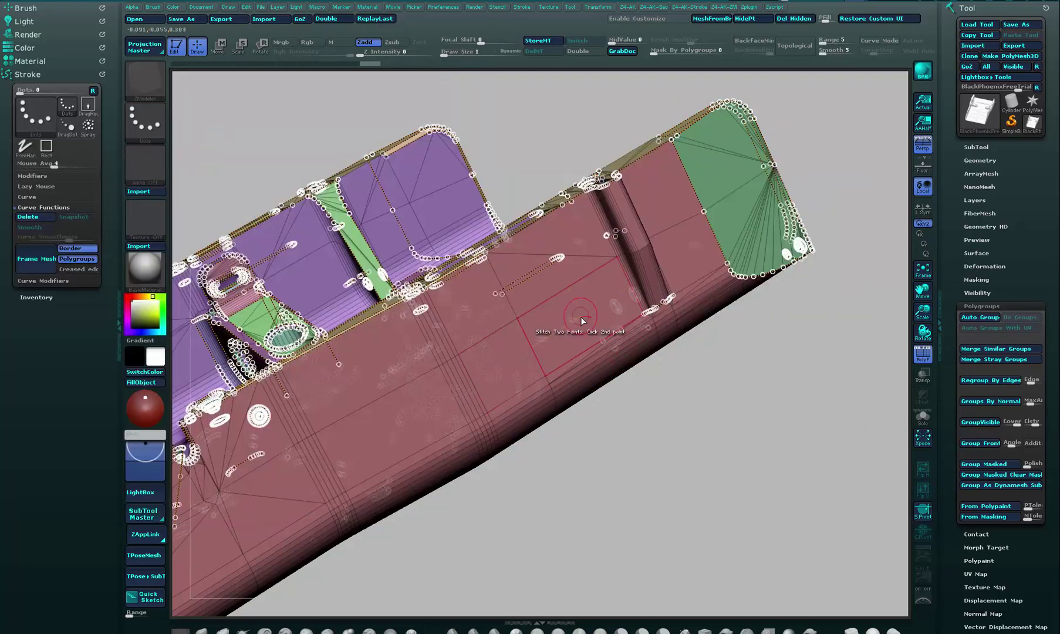
Set ZModeler's polygon and point actions to Do Nothing and its edge action to Add To Curve
{"action": "key", "text": "space"}
{"action": "key", "text": "space"}
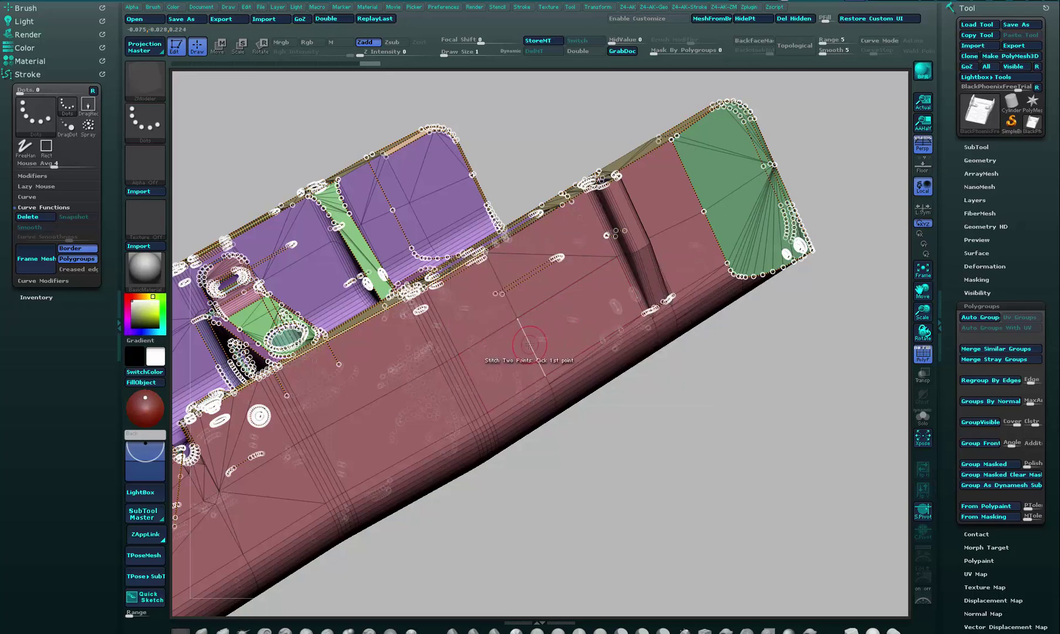
{"action": "key", "text": "space"}
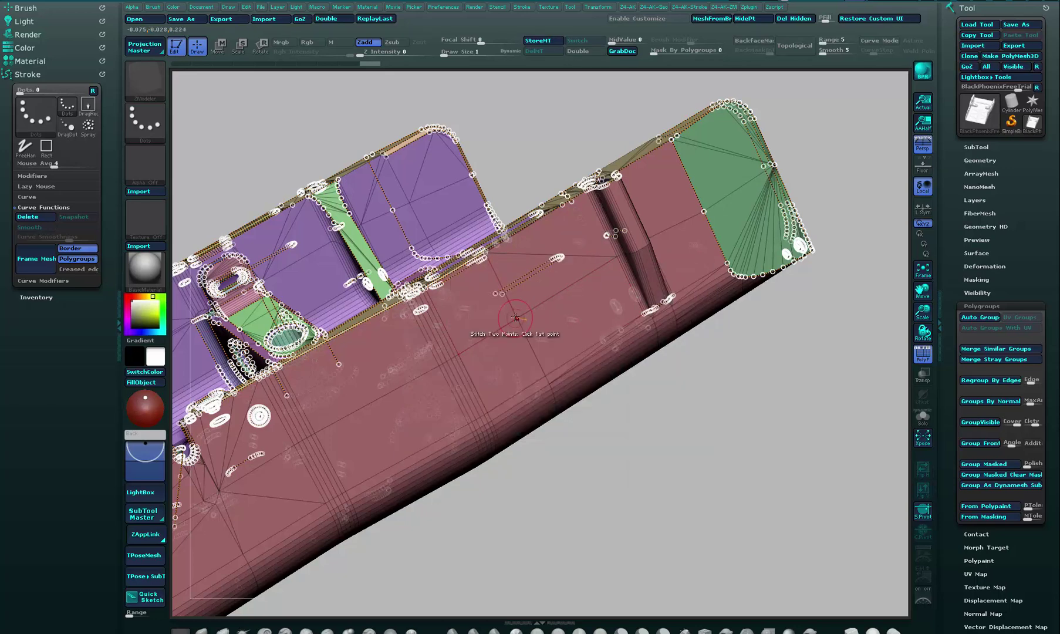
{"action": "key", "text": "space"}
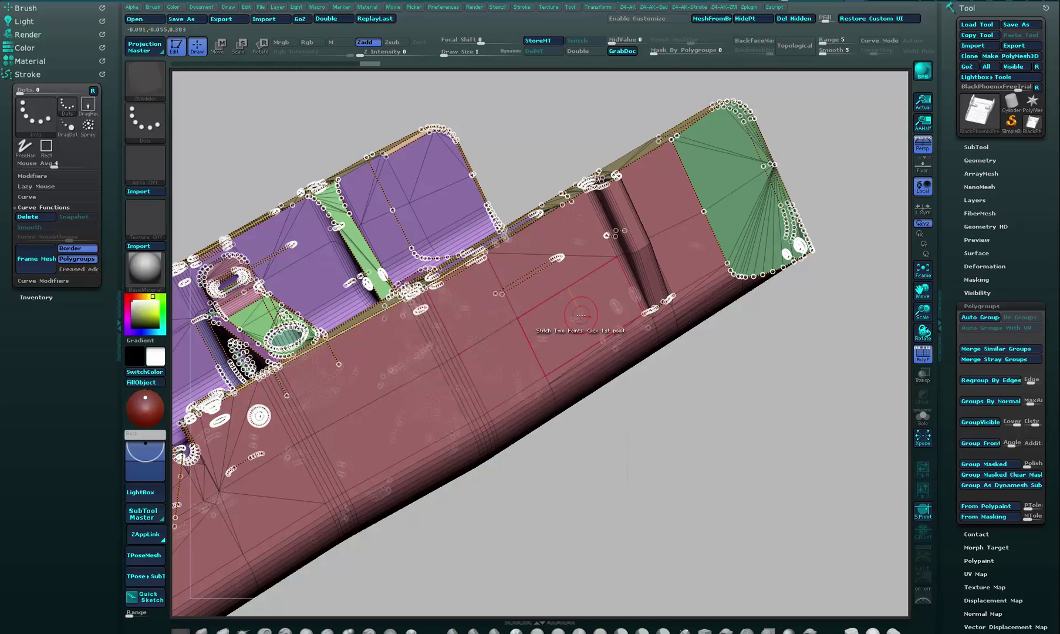
{"action": "key", "text": "space"}
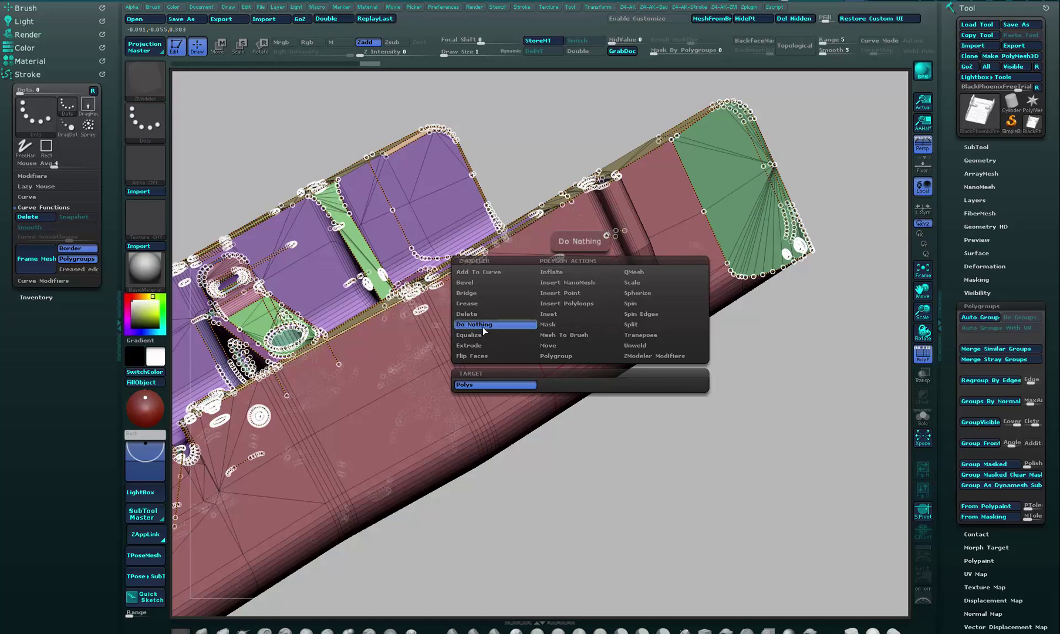
{"action": "left_click", "coordinate": [506, 326]}
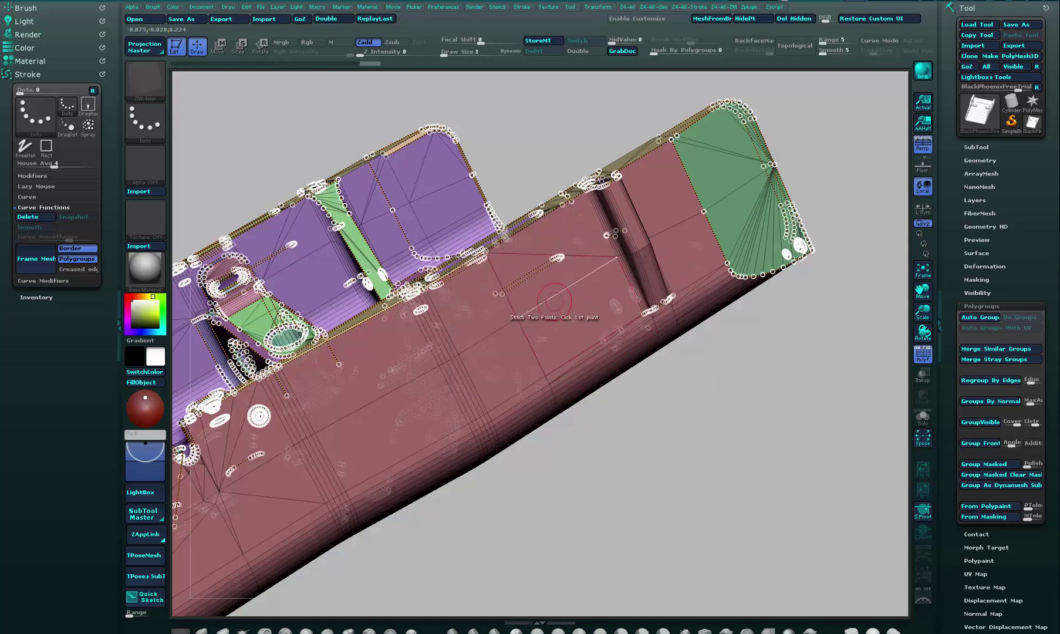
{"action": "key", "text": "space"}
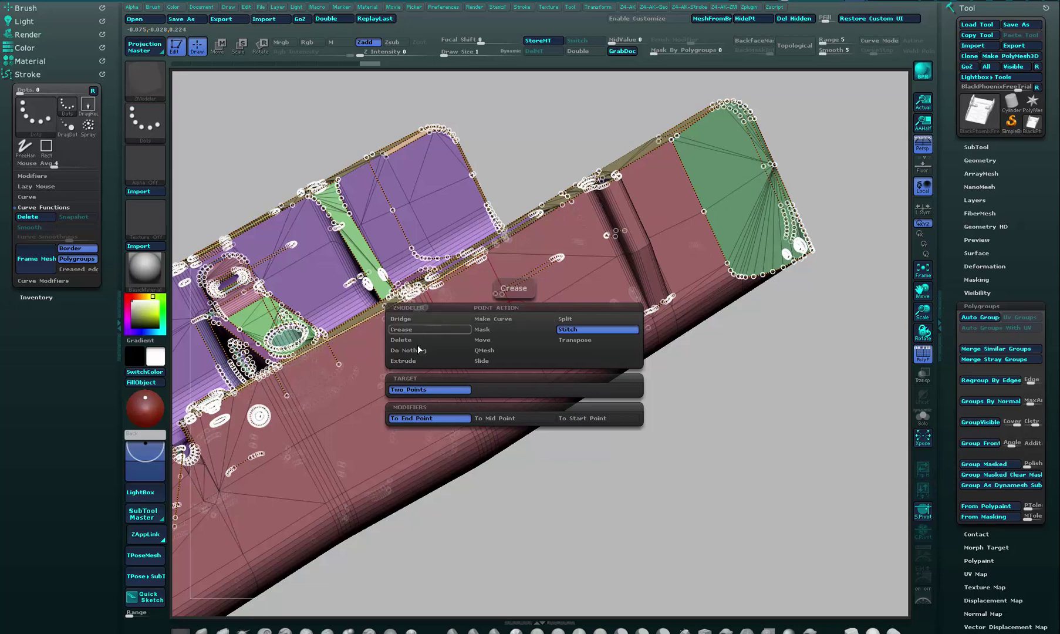
{"action": "left_click", "coordinate": [435, 349]}
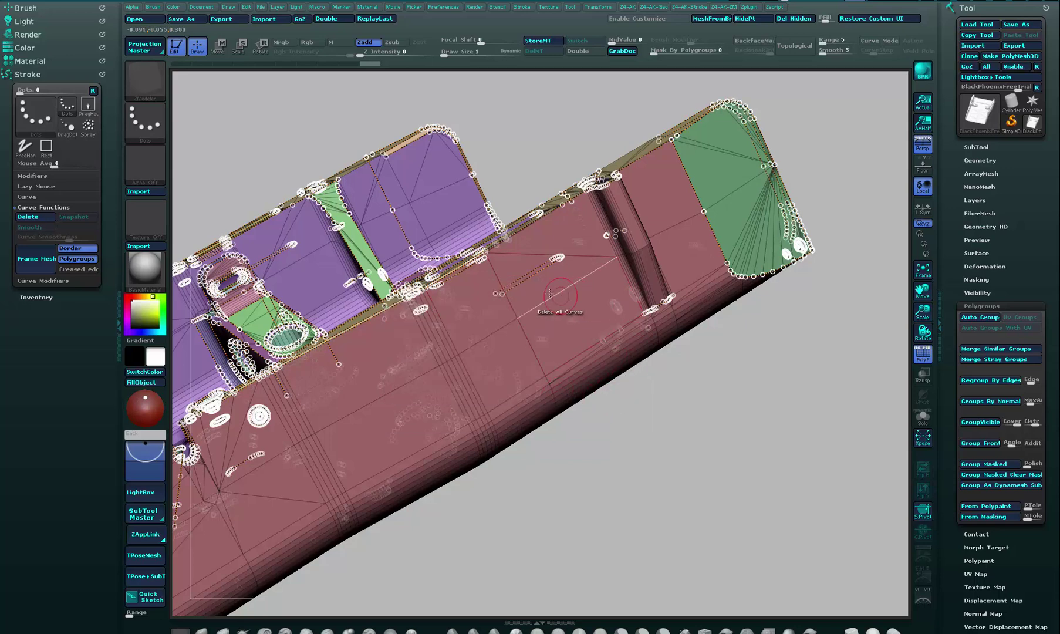
{"action": "key", "text": "space"}
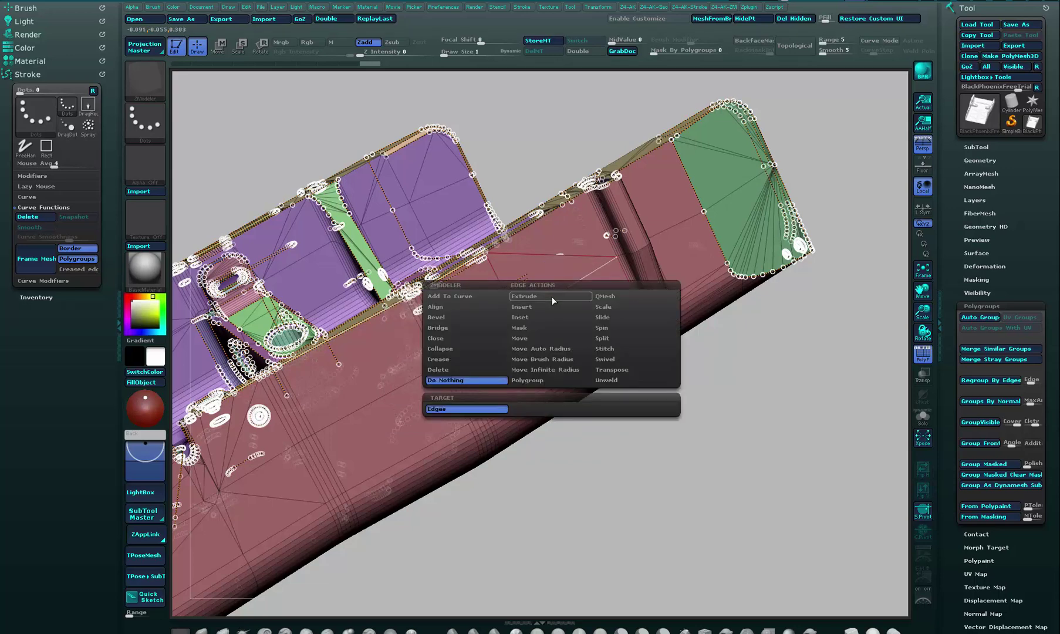
{"action": "left_click", "coordinate": [452, 297]}
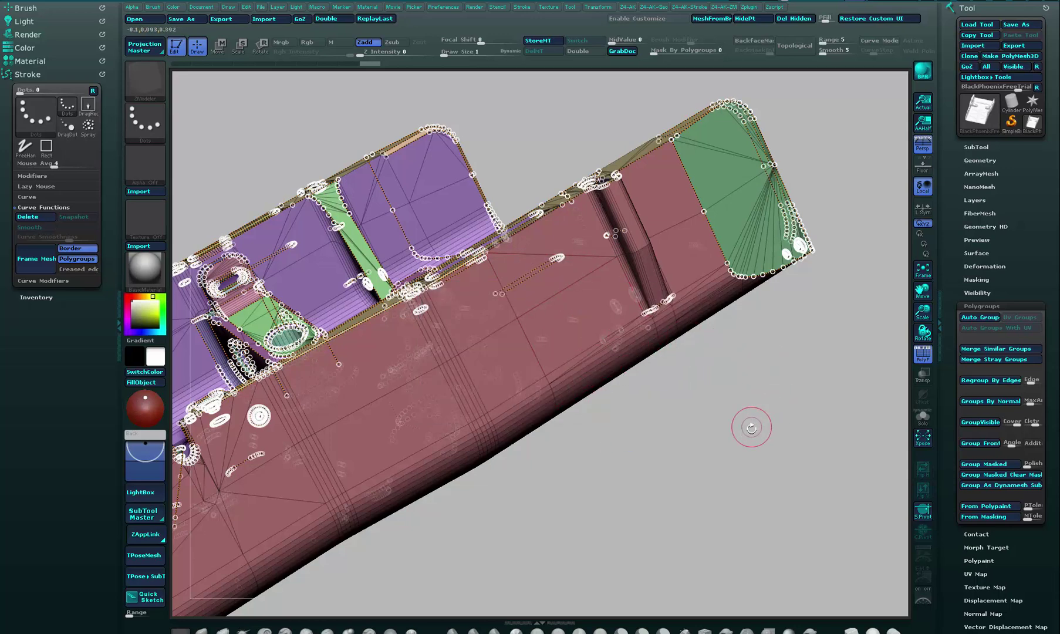
Add curves along the edges of the recessed groove beside the green corner tab on the outer side wall
{"action": "left_click_drag", "start_coordinate": [755, 448], "coordinate": [731, 455], "text": "alt"}
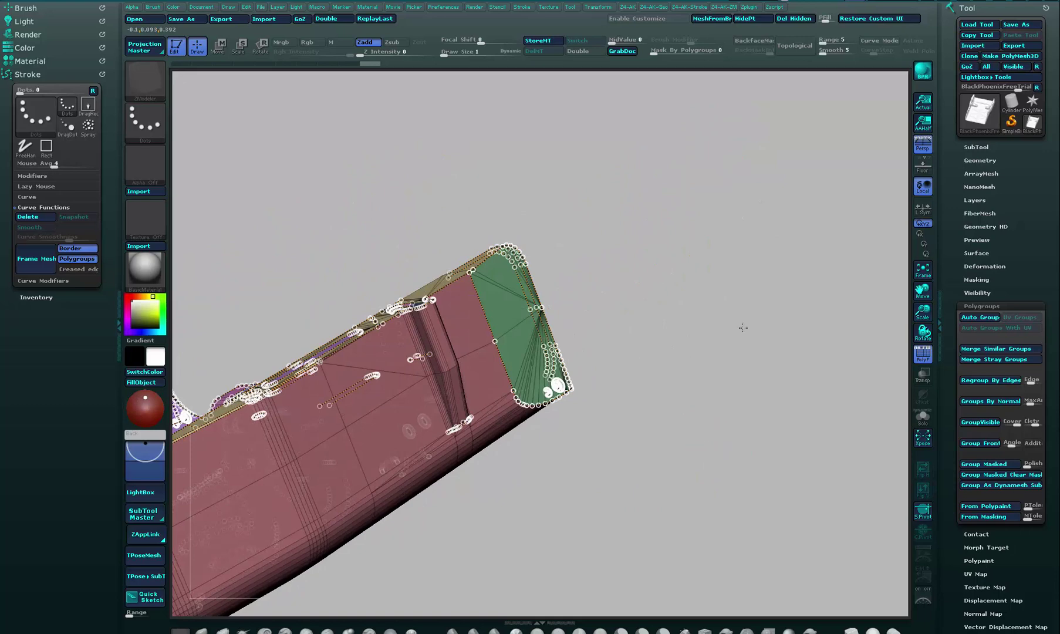
{"action": "left_click_drag", "start_coordinate": [742, 328], "coordinate": [470, 216], "text": "alt"}
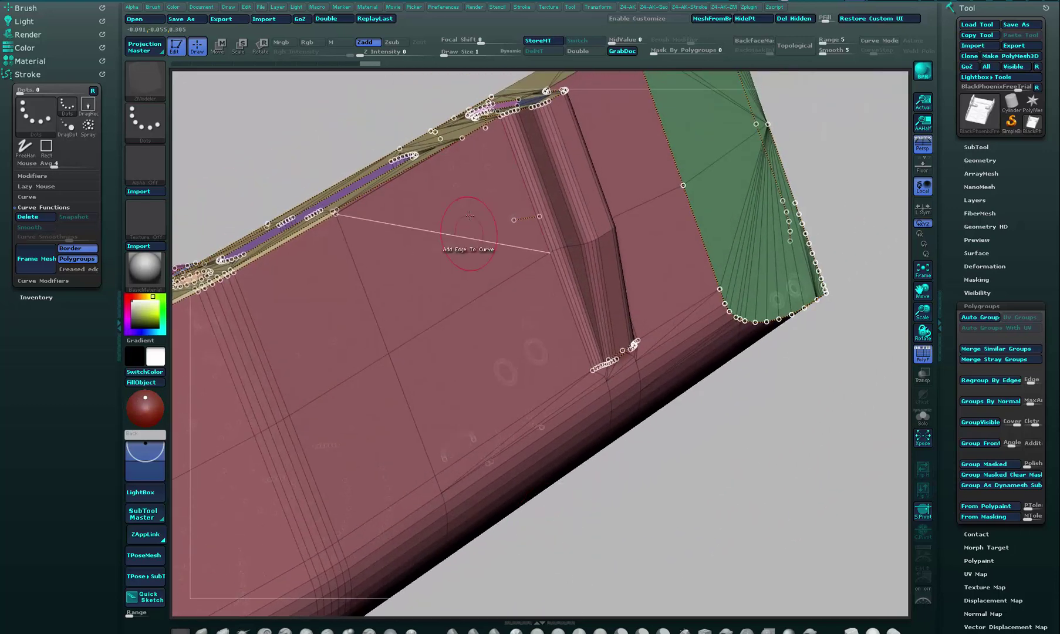
{"action": "left_click", "coordinate": [469, 215]}
{"action": "left_click", "coordinate": [519, 181]}
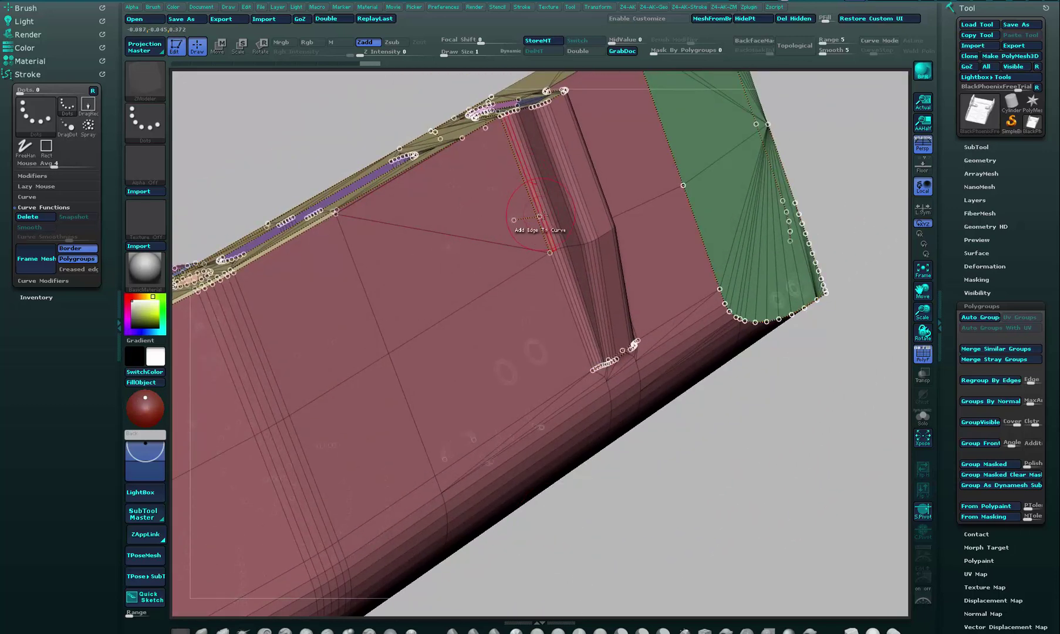
{"action": "left_click", "coordinate": [562, 289]}
{"action": "left_click_drag", "start_coordinate": [610, 430], "coordinate": [579, 149], "text": "alt"}
{"action": "left_click", "coordinate": [578, 152]}
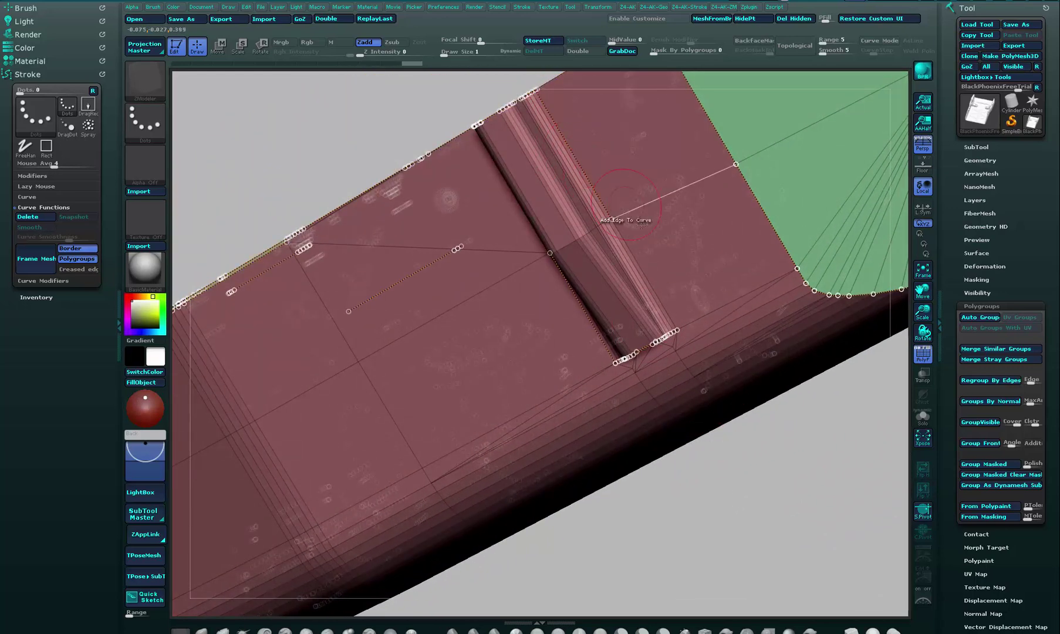
Add curves along the long edges of the matching groove beside the purple corner tab on the outer wall
{"action": "left_click_drag", "start_coordinate": [791, 498], "coordinate": [518, 266]}
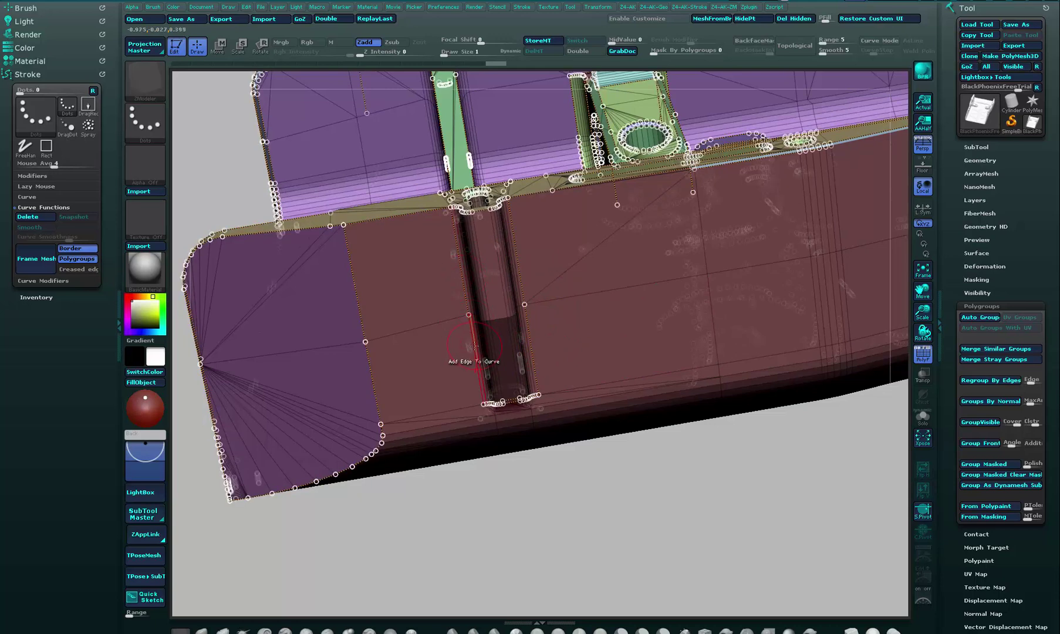
{"action": "left_click_drag", "start_coordinate": [726, 509], "coordinate": [640, 445]}
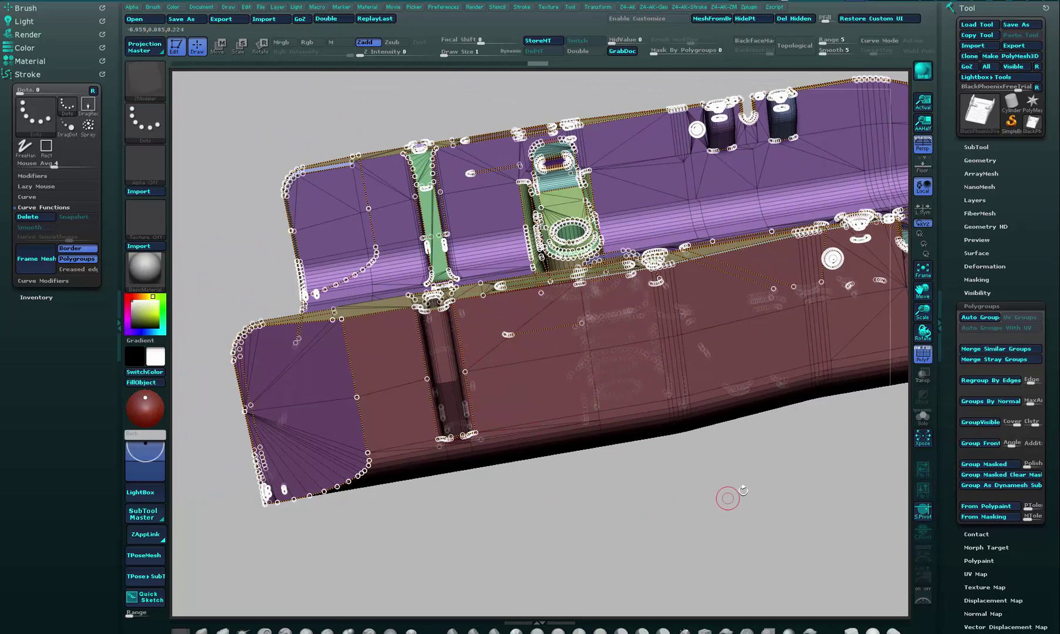
{"action": "left_click_drag", "start_coordinate": [743, 489], "coordinate": [788, 293]}
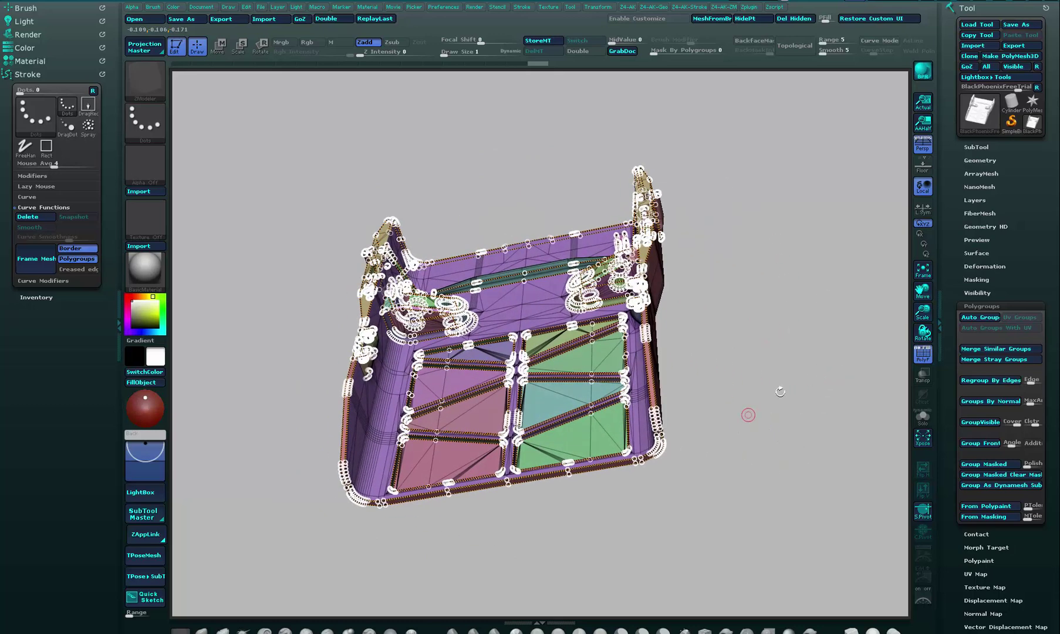
In the ZRemesher geometry settings, set Curves Strength and AdaptiveSize to 50
{"action": "left_click", "coordinate": [981, 306]}
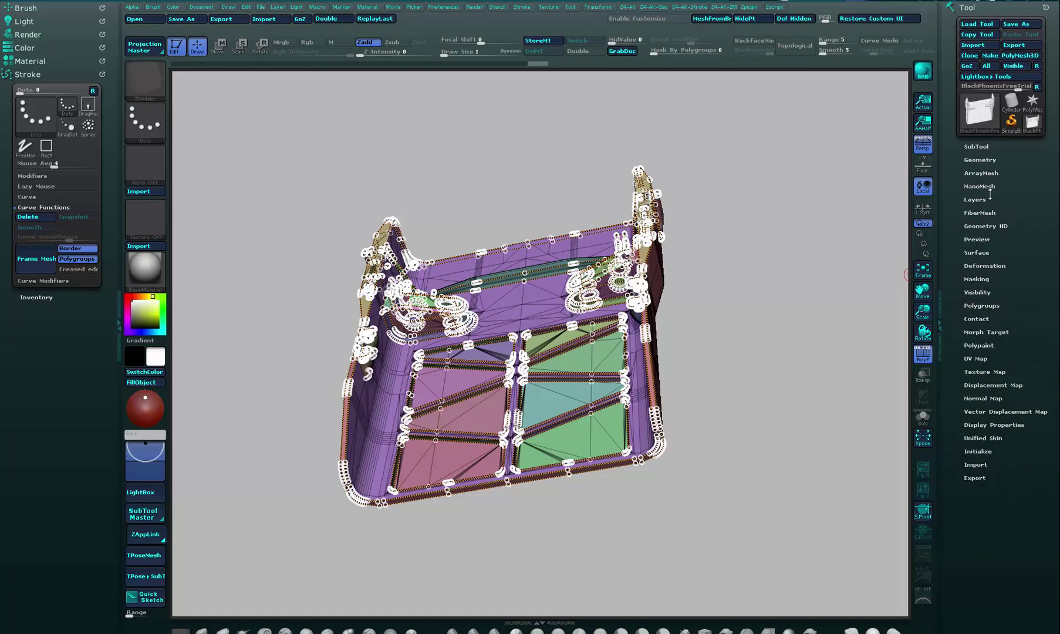
{"action": "left_click", "coordinate": [980, 160]}
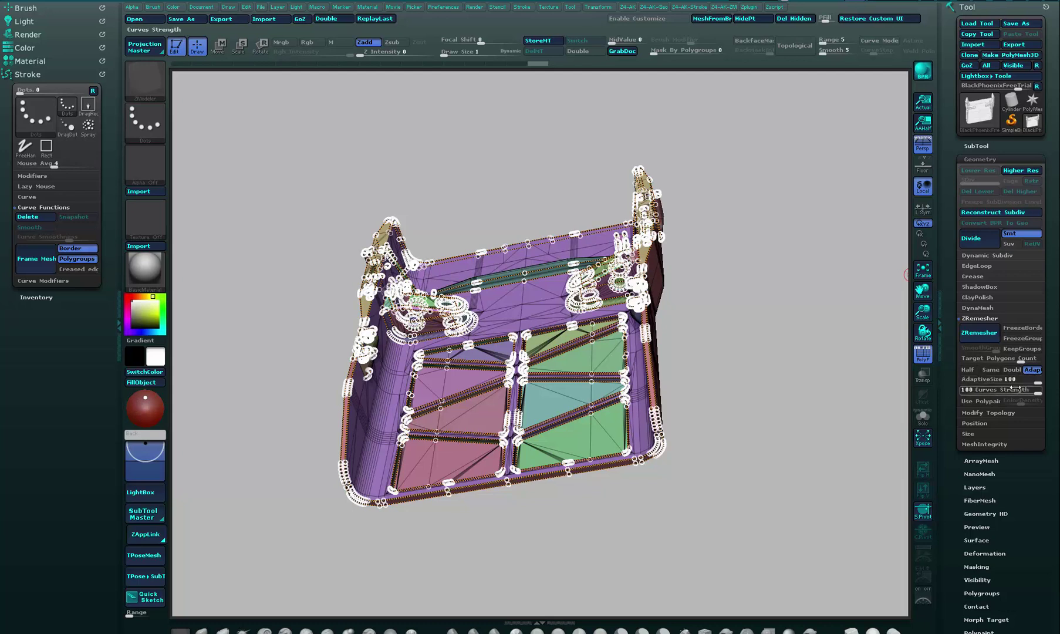
{"action": "left_click_drag", "start_coordinate": [1035, 390], "coordinate": [1006, 392]}
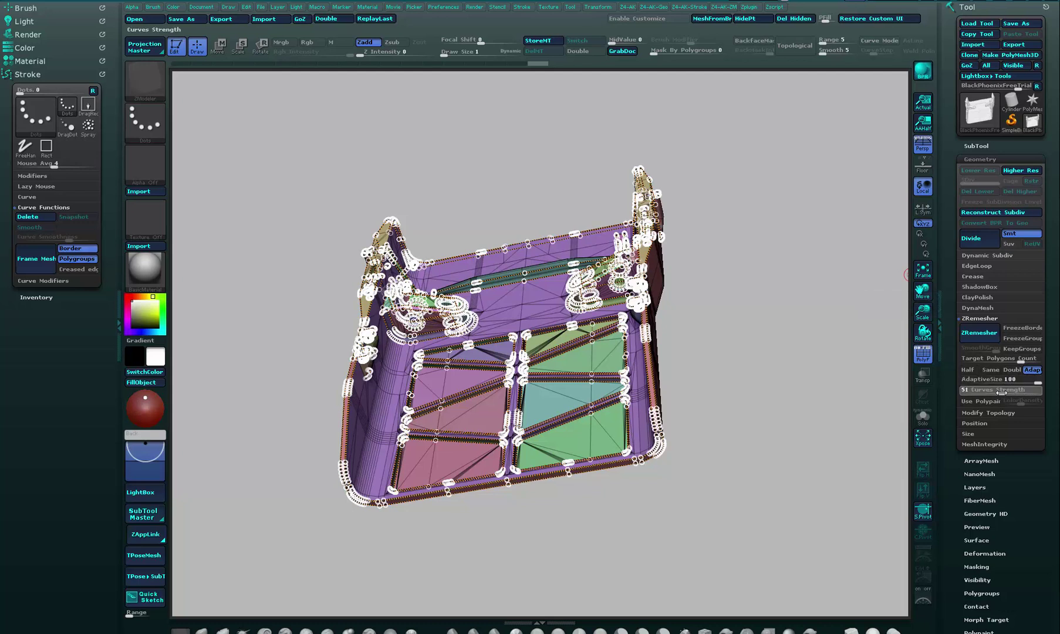
{"action": "left_click", "coordinate": [1001, 392]}
{"action": "left_click_drag", "start_coordinate": [1016, 385], "coordinate": [1004, 380]}
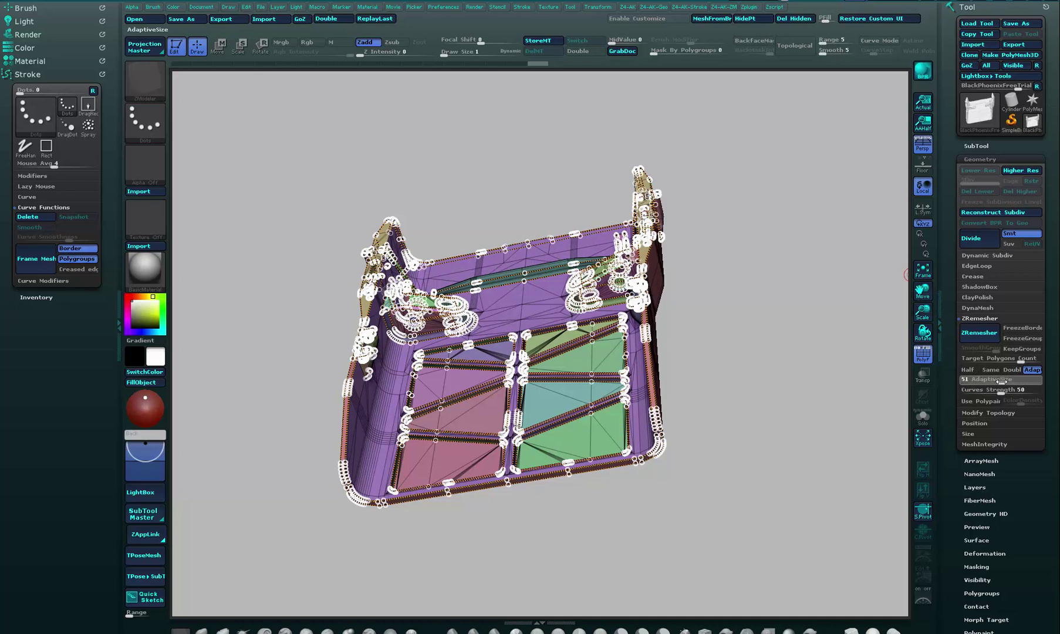
{"action": "left_click", "coordinate": [1000, 381]}
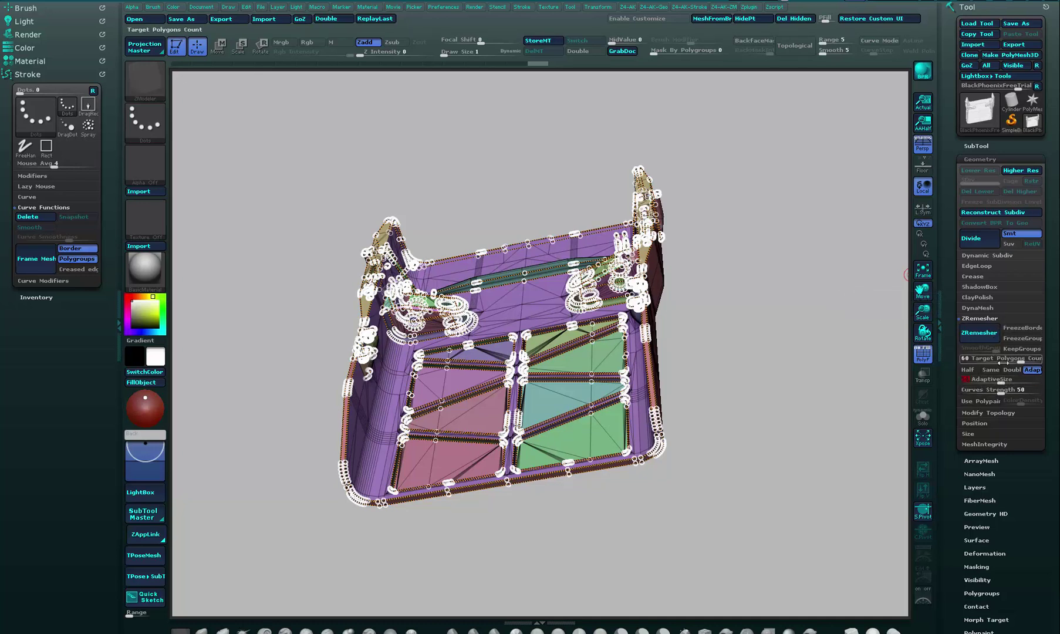
Set Target Polygons Count to 5, raise Curves Strength to 100 and retopologize the panel with ZRemesher
{"action": "left_click_drag", "start_coordinate": [1020, 360], "coordinate": [981, 359]}
{"action": "left_click", "coordinate": [970, 360]}
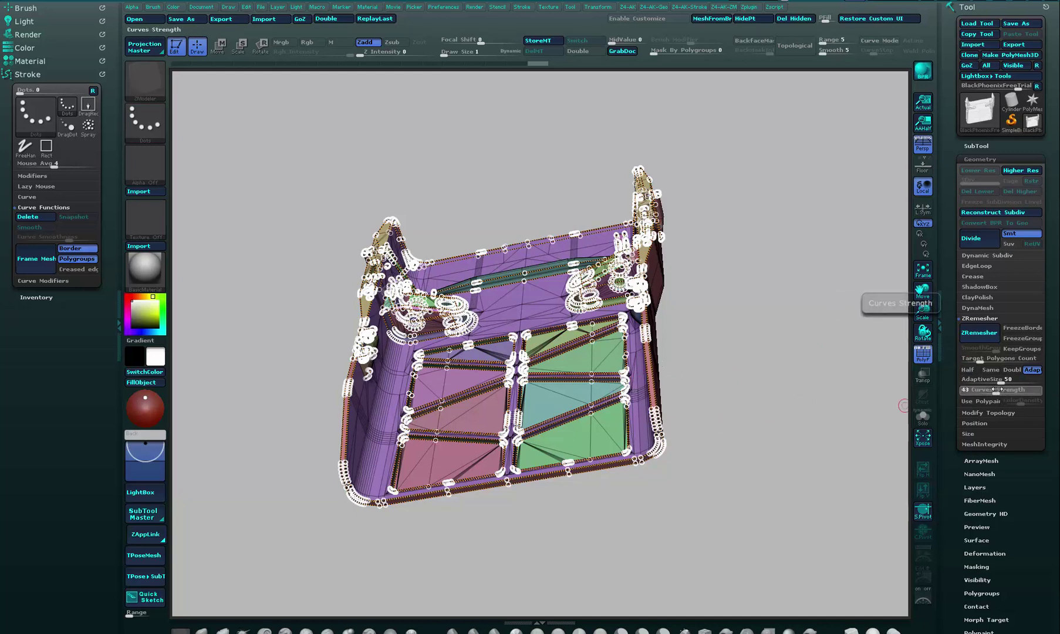
{"action": "left_click_drag", "start_coordinate": [999, 391], "coordinate": [1058, 388]}
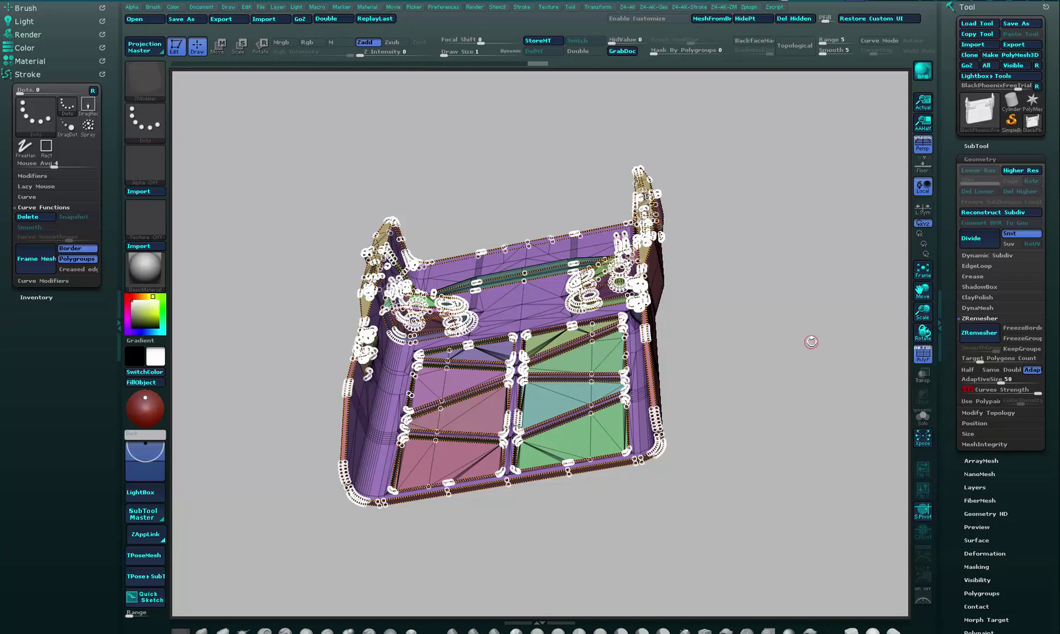
{"action": "left_click", "coordinate": [979, 333]}
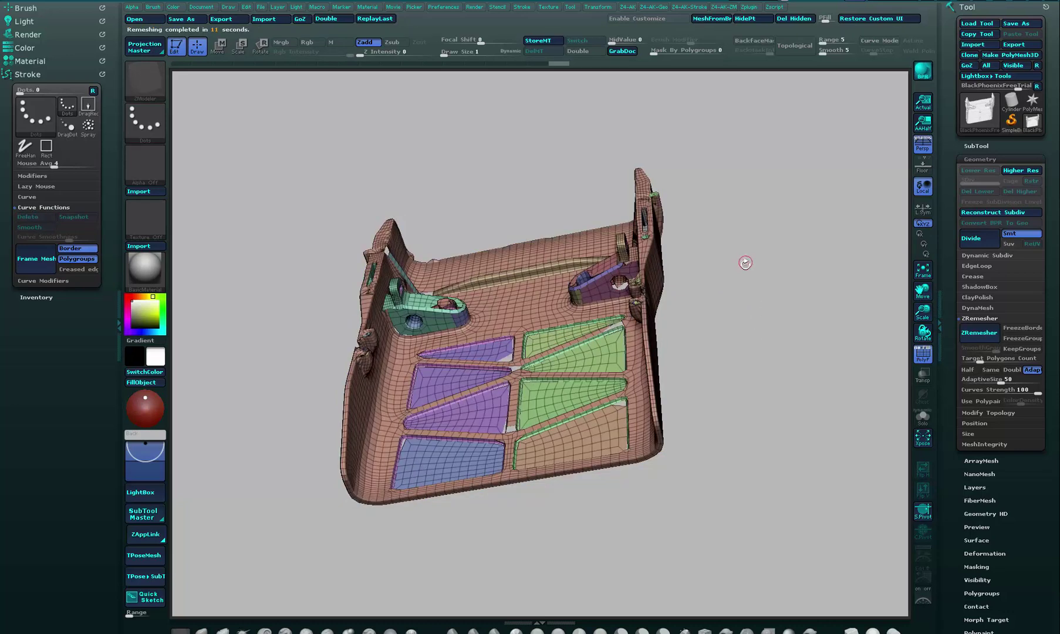
Examine the remeshed panel's topology around the floor recesses, brackets, raised bar and side walls
{"action": "left_click_drag", "start_coordinate": [747, 290], "coordinate": [767, 302]}
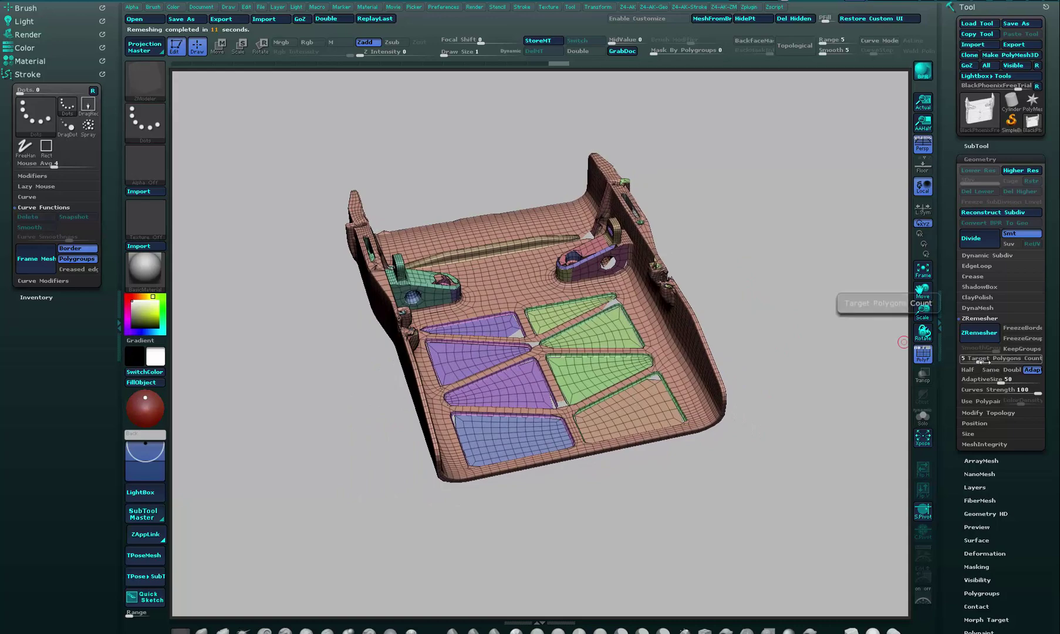
{"action": "mouse_move", "coordinate": [796, 338]}
{"action": "left_mouse_down"}
{"action": "mouse_move", "coordinate": [786, 373]}
{"action": "mouse_move", "coordinate": [770, 369]}
{"action": "mouse_move", "coordinate": [768, 328]}
{"action": "mouse_move", "coordinate": [794, 345]}
{"action": "left_mouse_up"}
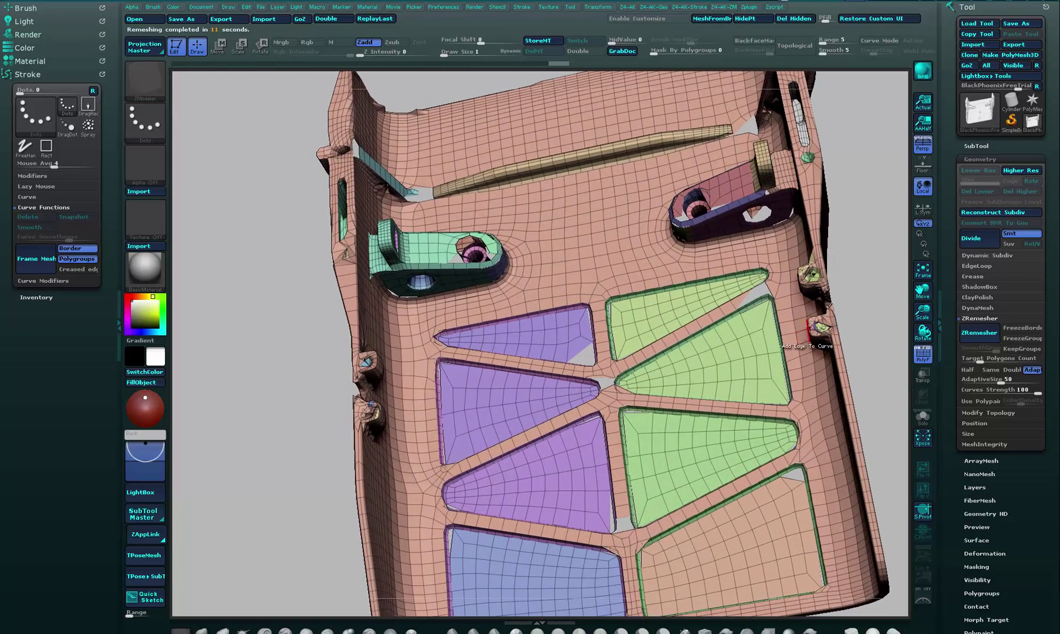
{"action": "left_click_drag", "start_coordinate": [876, 285], "coordinate": [797, 329], "text": "alt"}
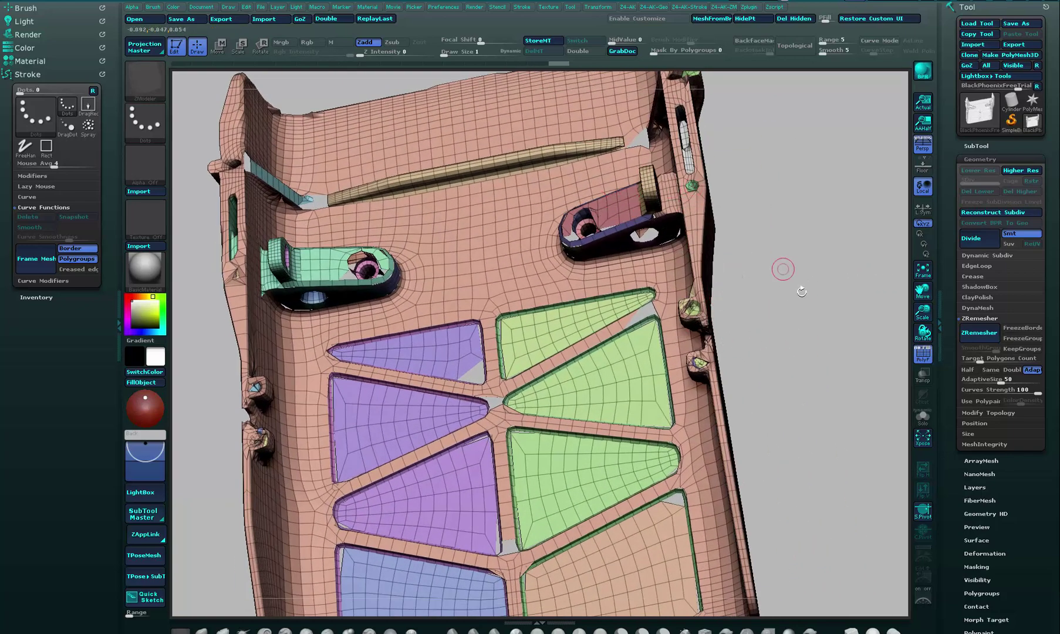
{"action": "left_click_drag", "start_coordinate": [780, 267], "coordinate": [681, 235]}
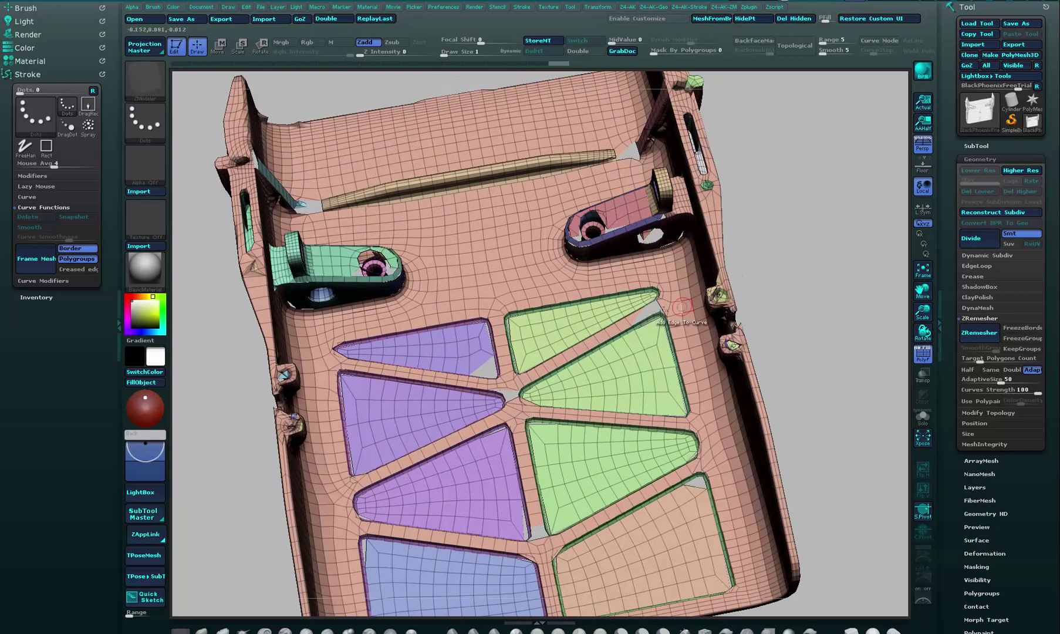
{"action": "mouse_move", "coordinate": [813, 332]}
{"action": "left_mouse_down"}
{"action": "mouse_move", "coordinate": [799, 329]}
{"action": "mouse_move", "coordinate": [825, 281]}
{"action": "mouse_move", "coordinate": [828, 322]}
{"action": "left_mouse_up"}
{"action": "left_click_drag", "start_coordinate": [829, 322], "coordinate": [752, 189], "text": "alt"}
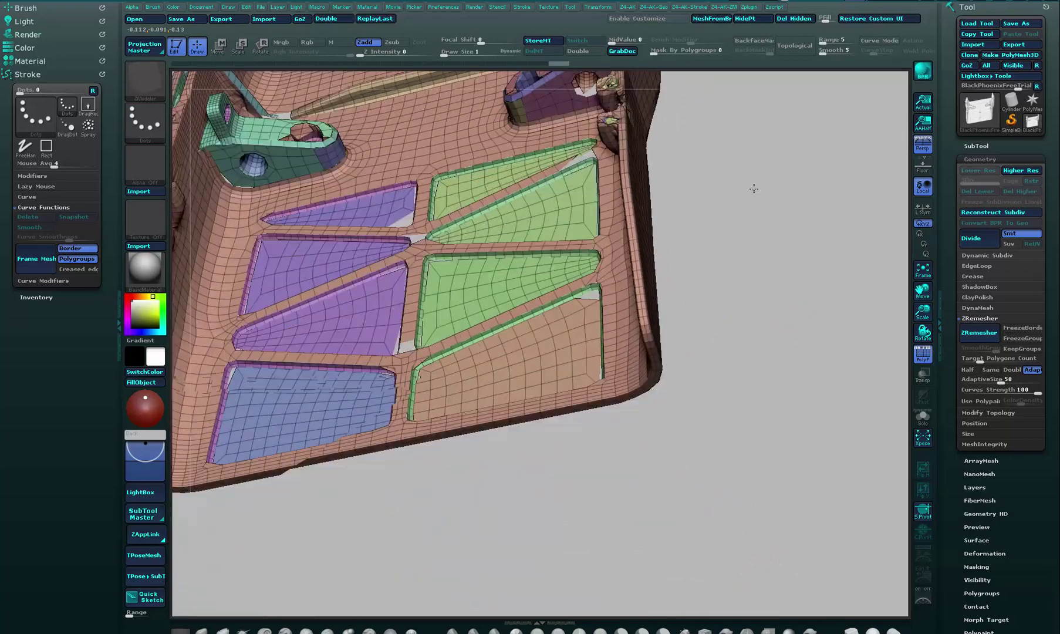
{"action": "left_click_drag", "start_coordinate": [756, 271], "coordinate": [744, 144], "text": "alt"}
{"action": "mouse_move", "coordinate": [741, 252]}
{"action": "left_mouse_down"}
{"action": "mouse_move", "coordinate": [772, 273]}
{"action": "mouse_move", "coordinate": [539, 262]}
{"action": "left_mouse_up"}
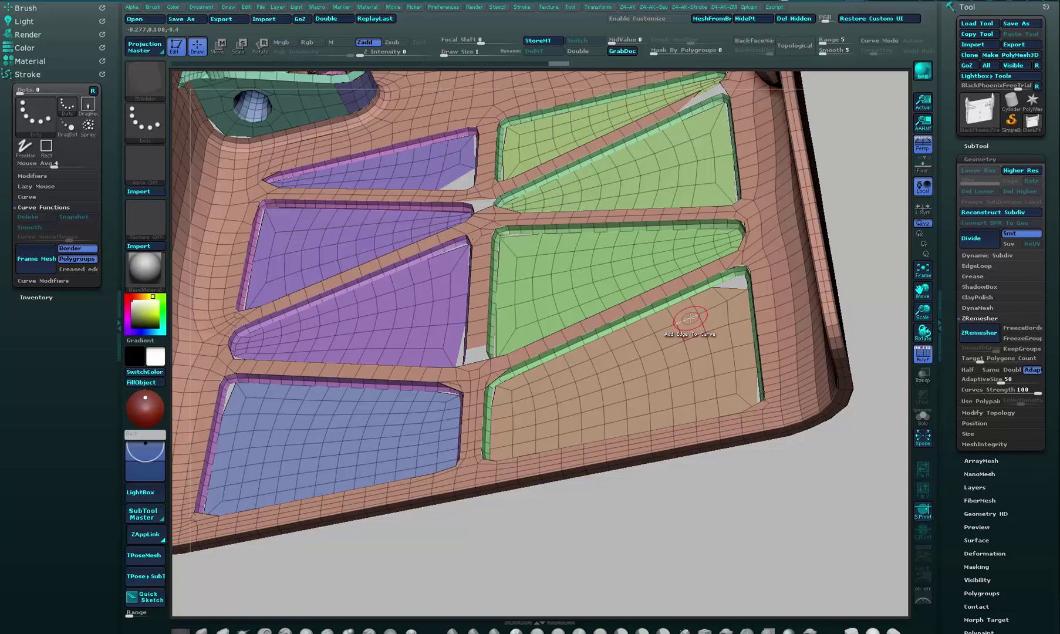
Set ZModeler's edge action to Do Nothing and its point action to Stitch with two points
{"action": "key", "text": "space"}
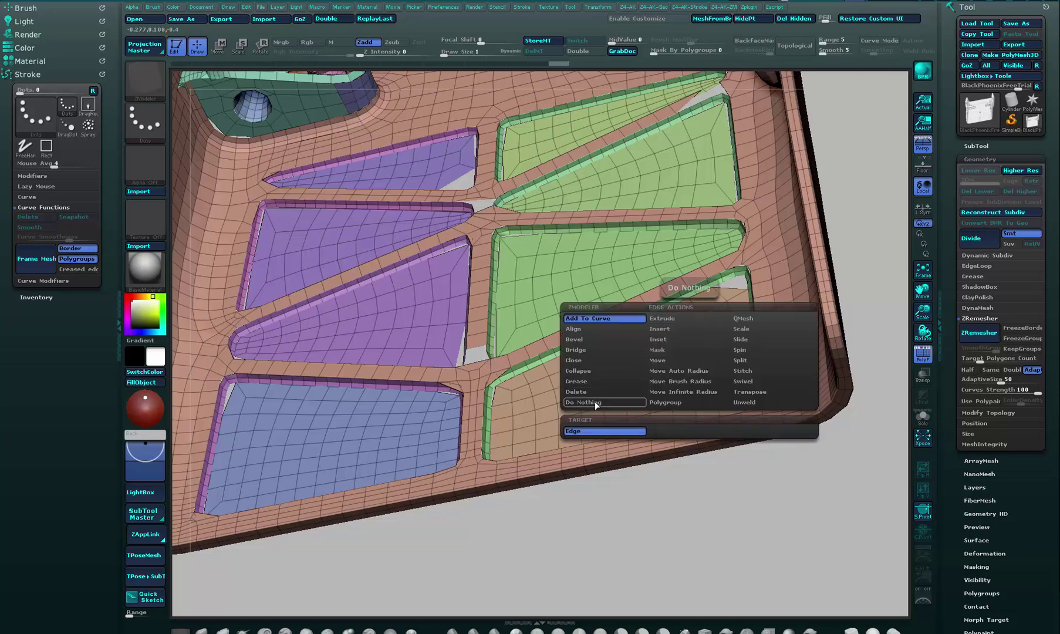
{"action": "key", "text": "space"}
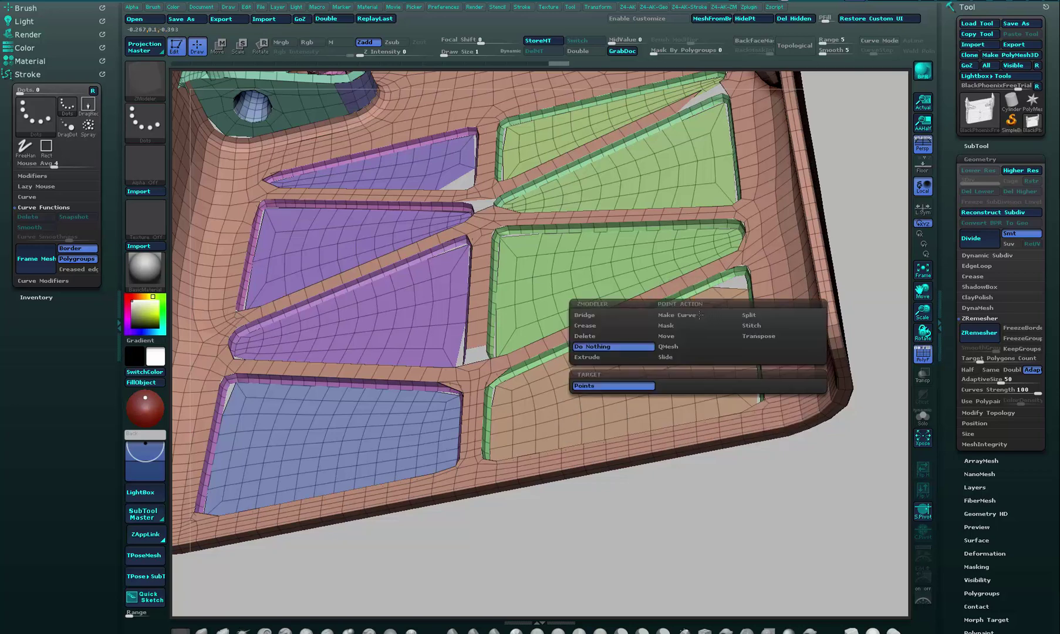
{"action": "left_click", "coordinate": [757, 326]}
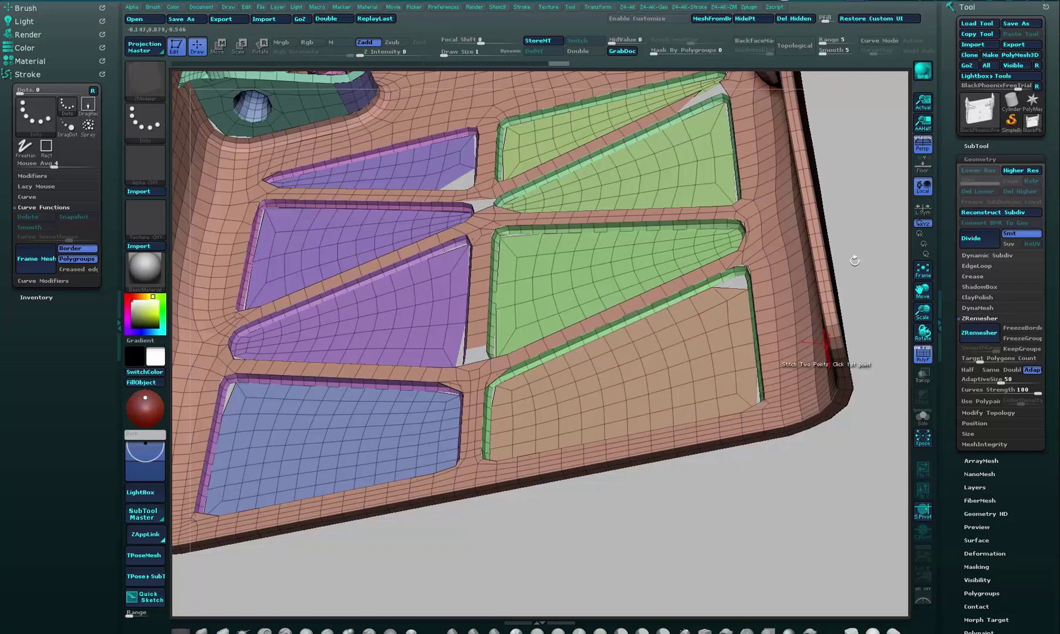
{"action": "left_click_drag", "start_coordinate": [856, 240], "coordinate": [746, 435], "text": "alt"}
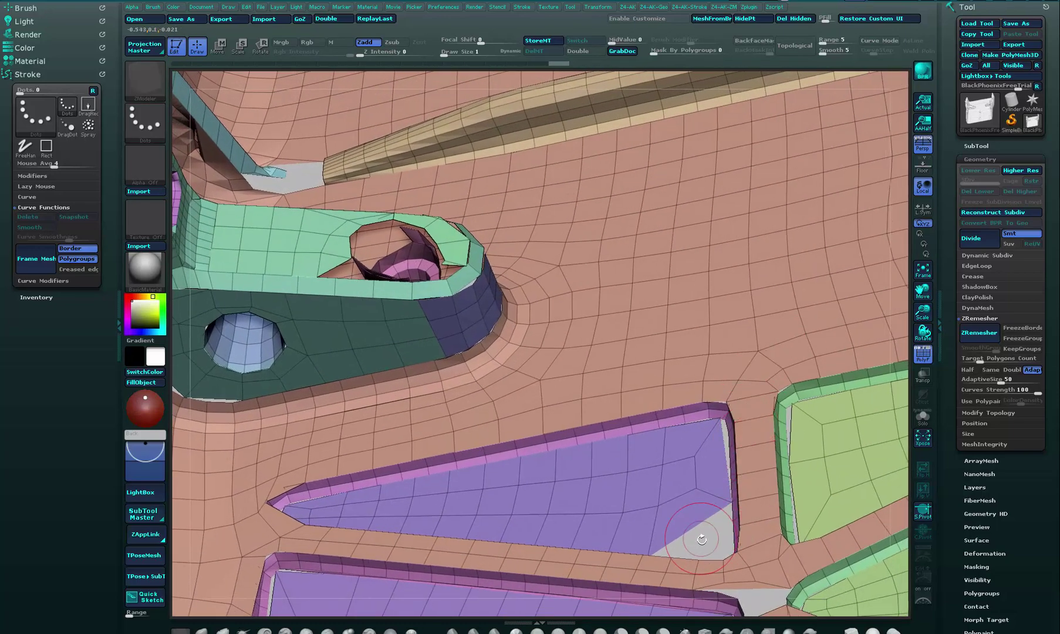
{"action": "left_click_drag", "start_coordinate": [702, 540], "coordinate": [304, 331], "text": "alt"}
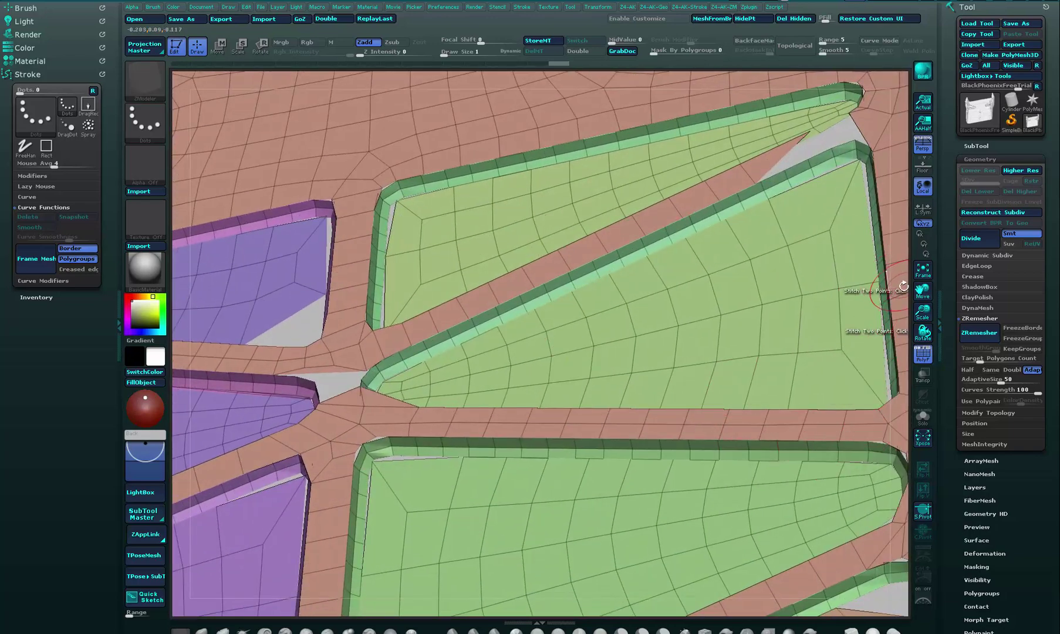
Stitch the tip point of the gap in the floor recess's corner to the neighbouring point along the recess edge
{"action": "left_click_drag", "start_coordinate": [901, 286], "coordinate": [594, 172], "text": "alt"}
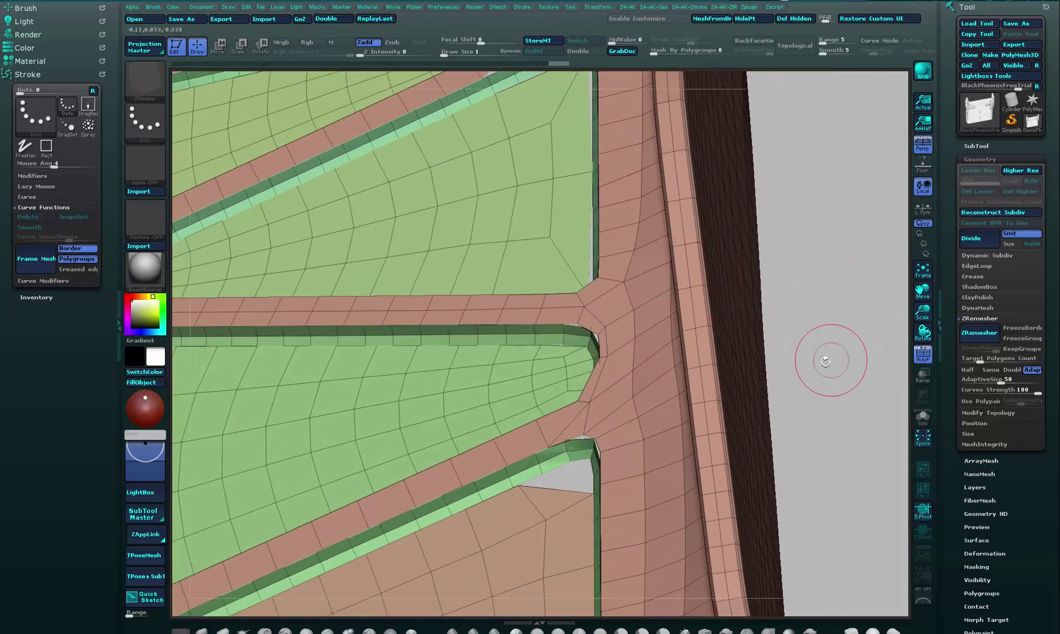
{"action": "left_click", "coordinate": [518, 485]}
{"action": "left_click", "coordinate": [542, 473]}
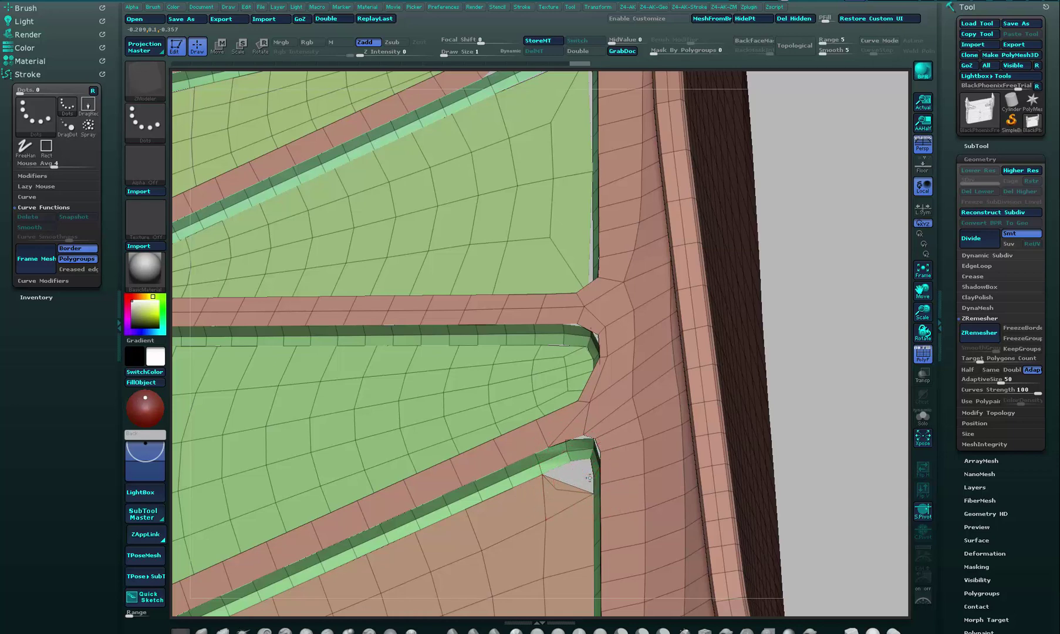
{"action": "left_click_drag", "start_coordinate": [830, 382], "coordinate": [778, 345], "text": "alt"}
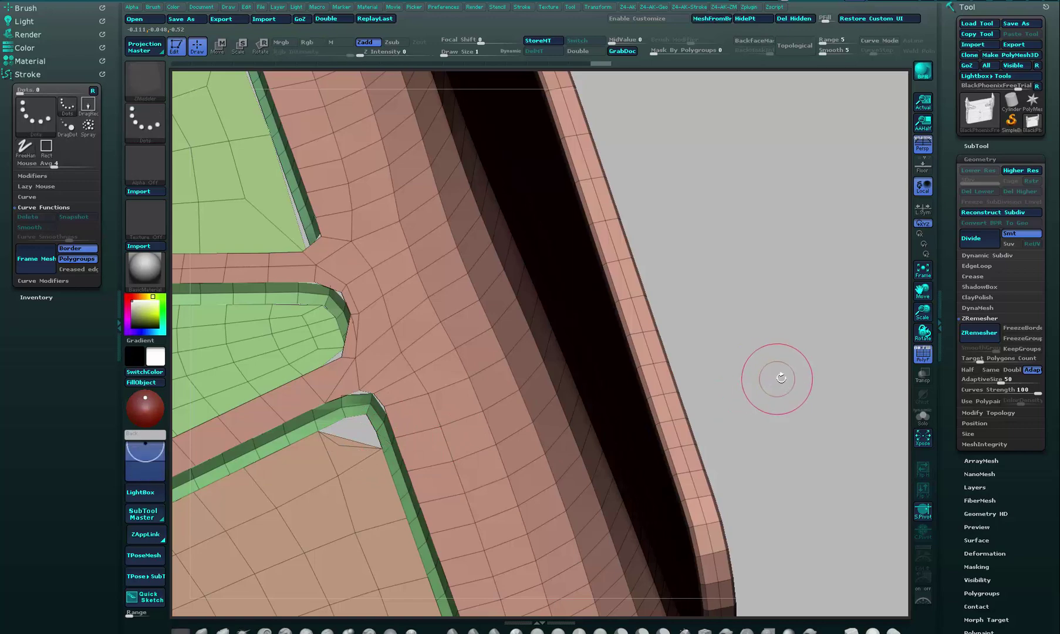
{"action": "left_click_drag", "start_coordinate": [822, 353], "coordinate": [860, 324], "text": "alt"}
Undo back to the triangulated panel with guide curves, raise Target Polygons Count and try to remesh it with ZRemesher
{"action": "key", "text": "ctrl+z"}
{"action": "key", "text": "ctrl+z"}
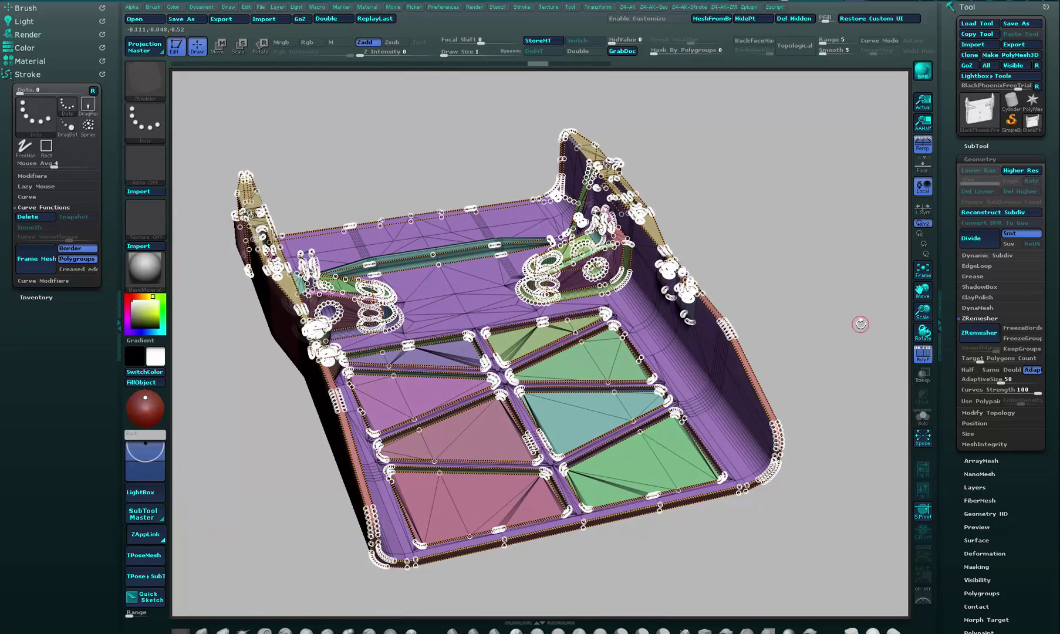
{"action": "left_click", "coordinate": [980, 359]}
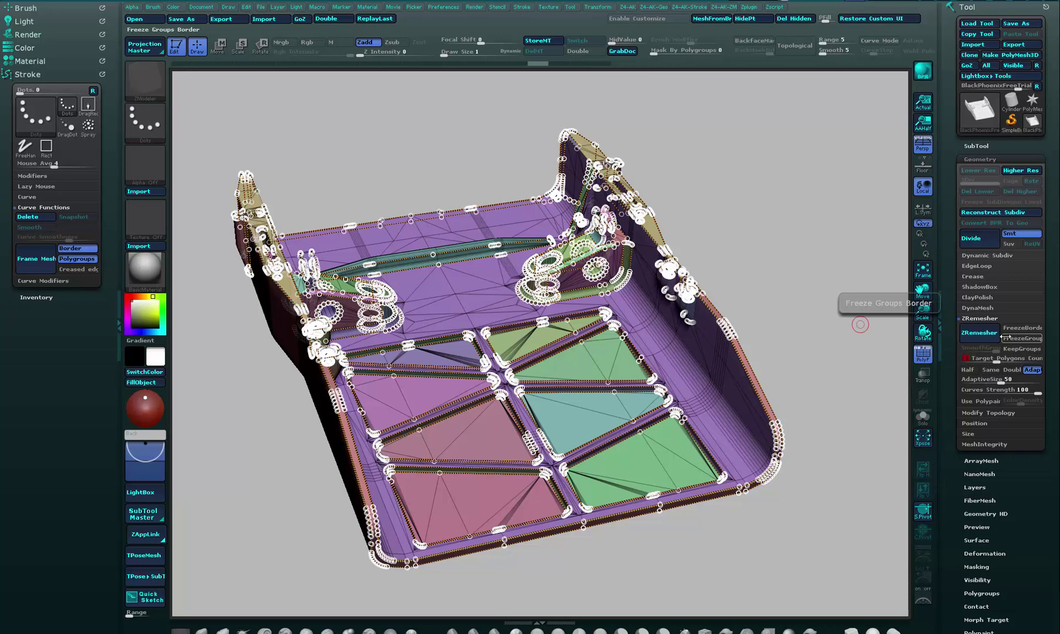
{"action": "left_click", "coordinate": [978, 332]}
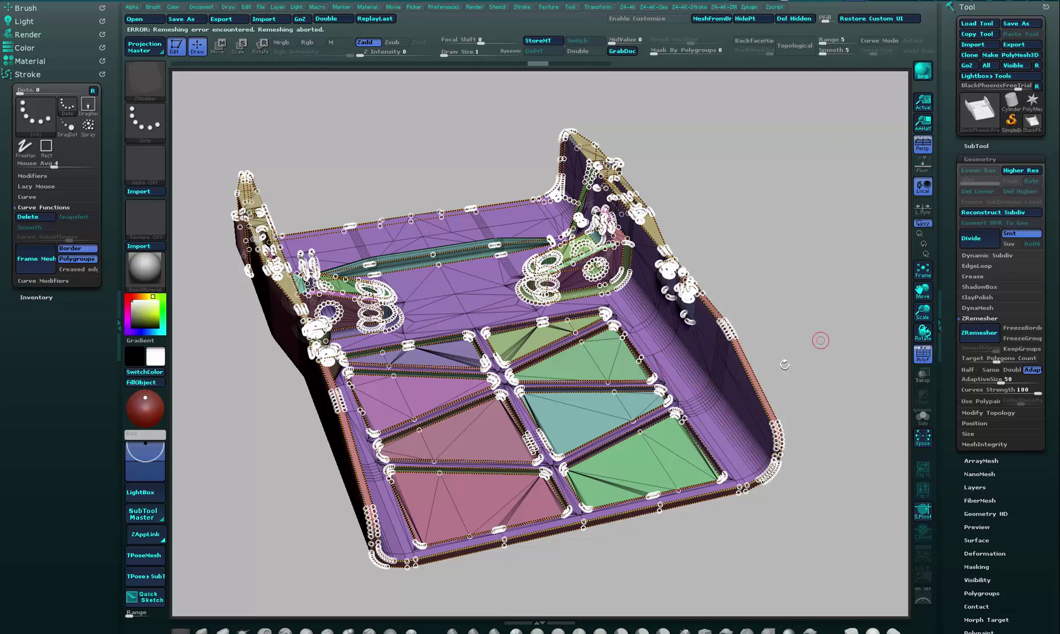
{"action": "left_click", "coordinate": [564, 470]}
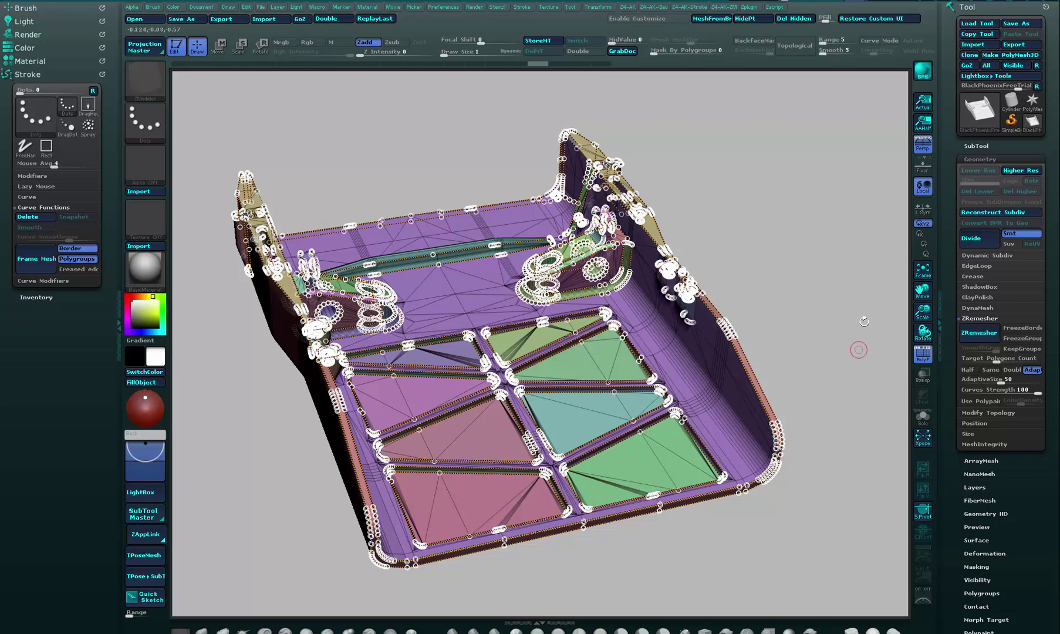
Set Target Polygons Count to 40 and retopologize the panel with ZRemesher
{"action": "left_click_drag", "start_coordinate": [863, 300], "coordinate": [849, 367]}
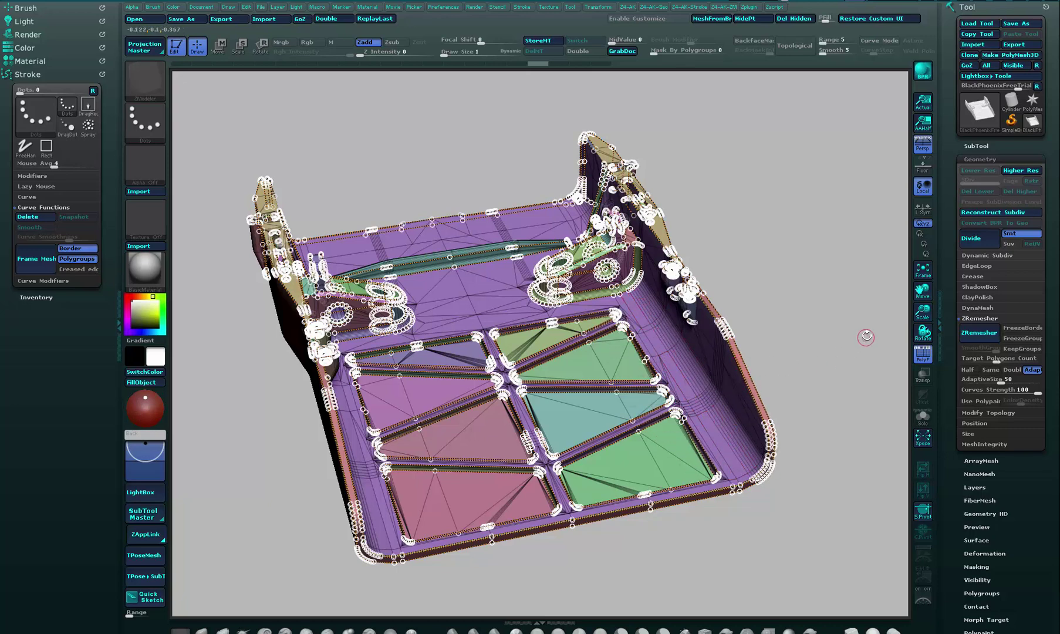
{"action": "left_click_drag", "start_coordinate": [863, 334], "coordinate": [857, 322]}
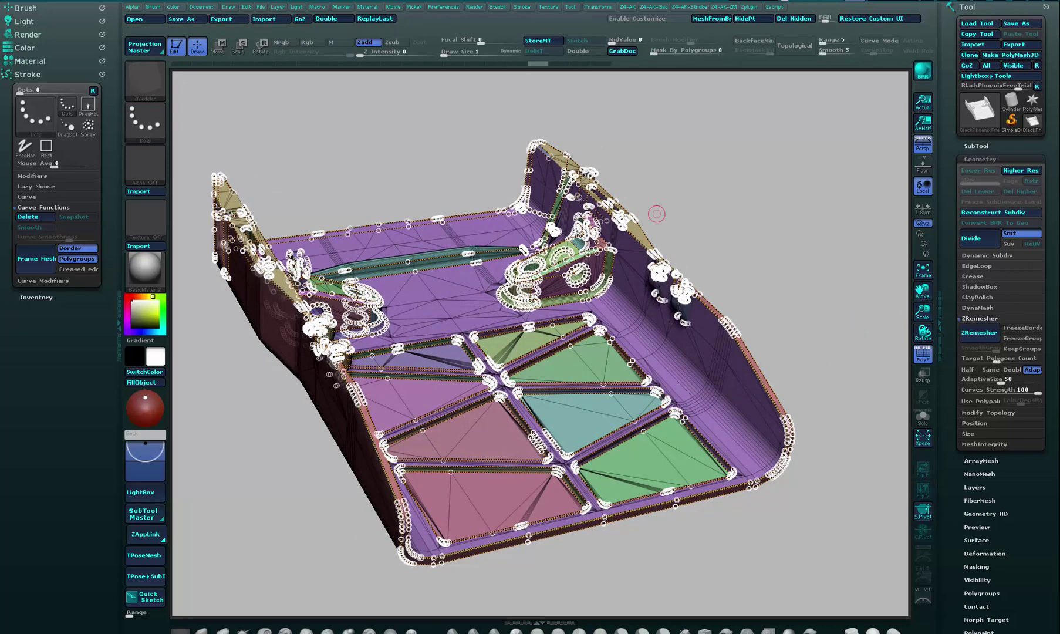
{"action": "left_click", "coordinate": [980, 334]}
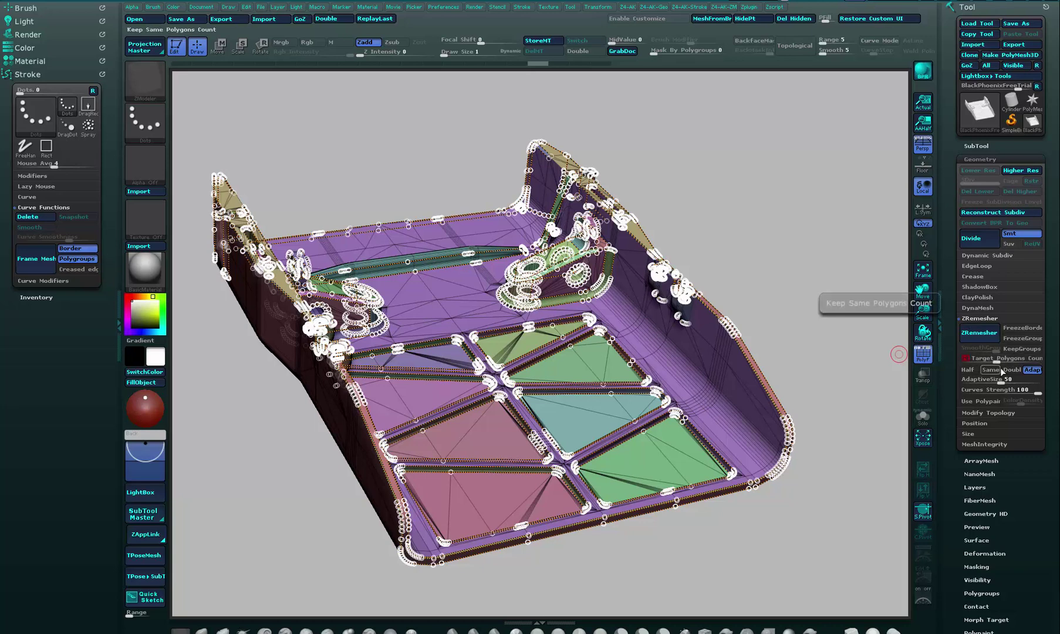
{"action": "left_click", "coordinate": [979, 333]}
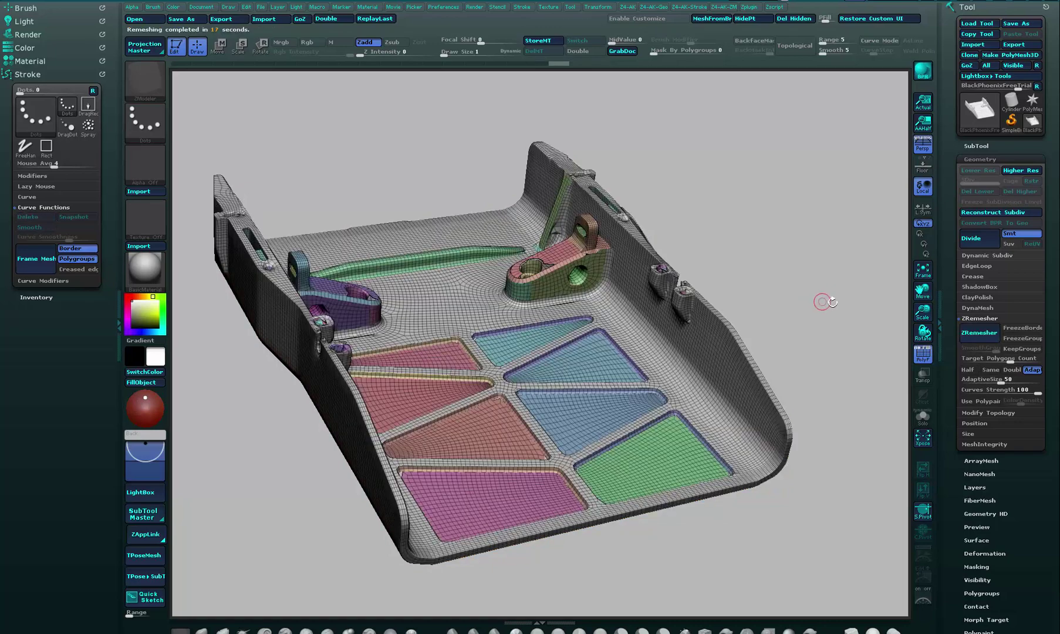
Set Target Polygons Count to 60 and retopologize the denser panel mesh with ZRemesher again
{"action": "left_click_drag", "start_coordinate": [830, 269], "coordinate": [808, 285]}
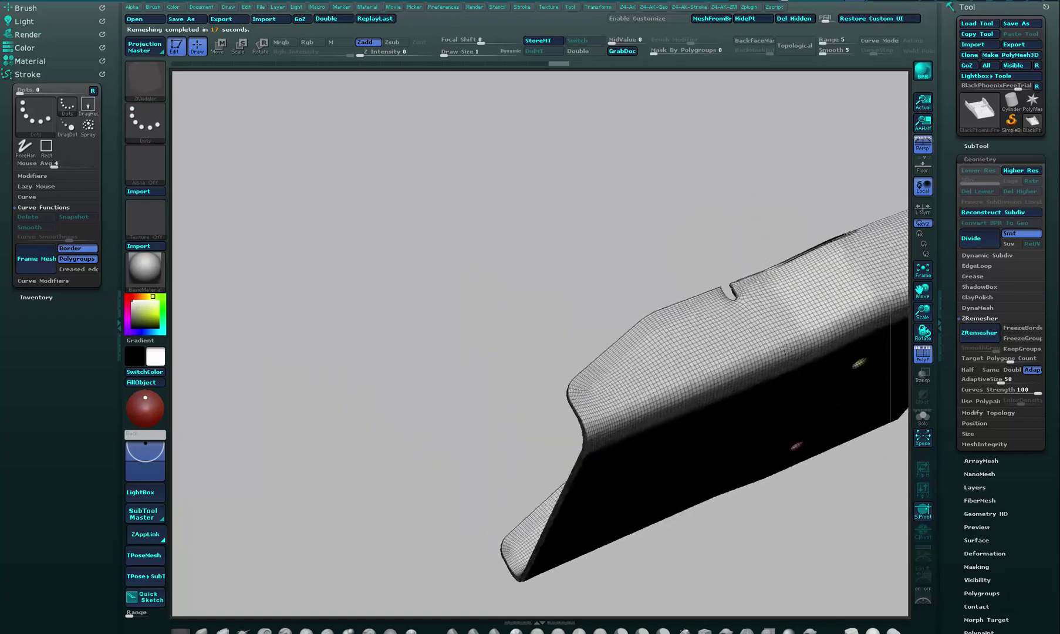
{"action": "left_click_drag", "start_coordinate": [785, 348], "coordinate": [687, 170]}
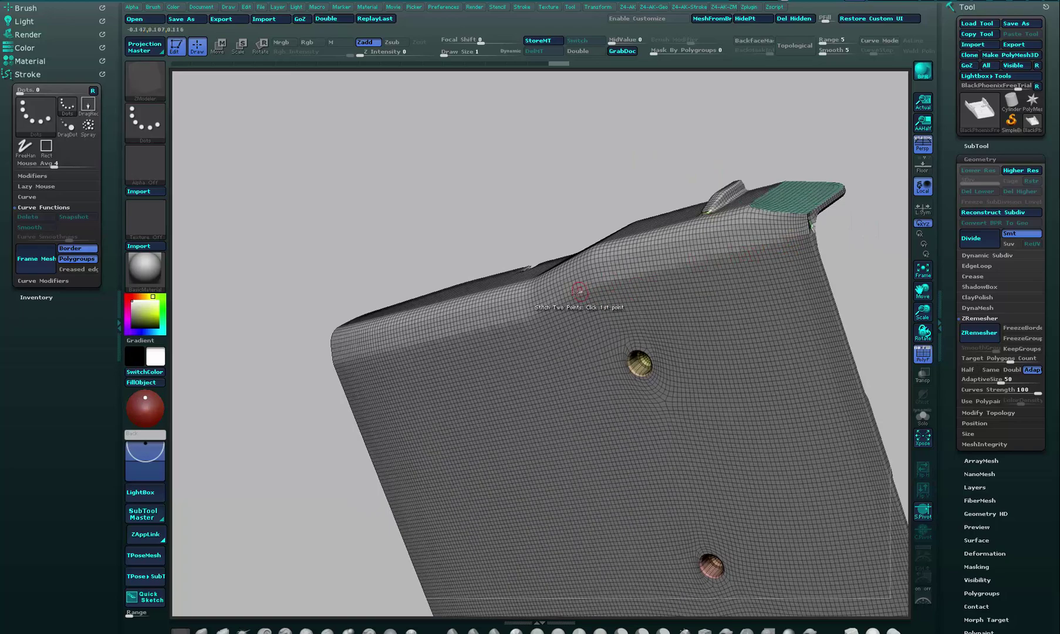
{"action": "left_click_drag", "start_coordinate": [497, 159], "coordinate": [824, 427]}
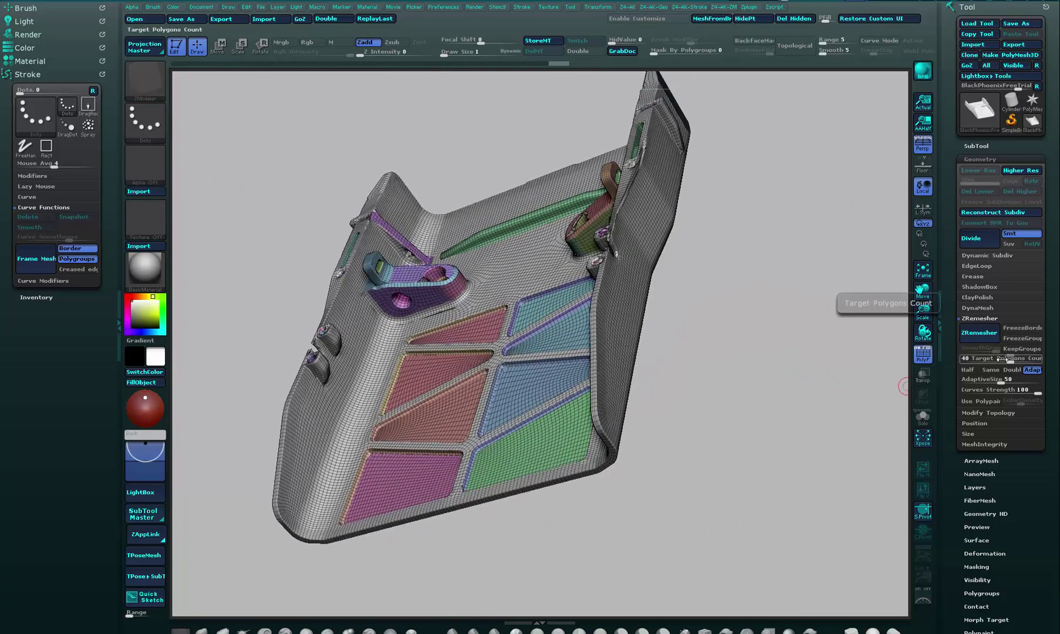
{"action": "left_click_drag", "start_coordinate": [816, 371], "coordinate": [831, 379]}
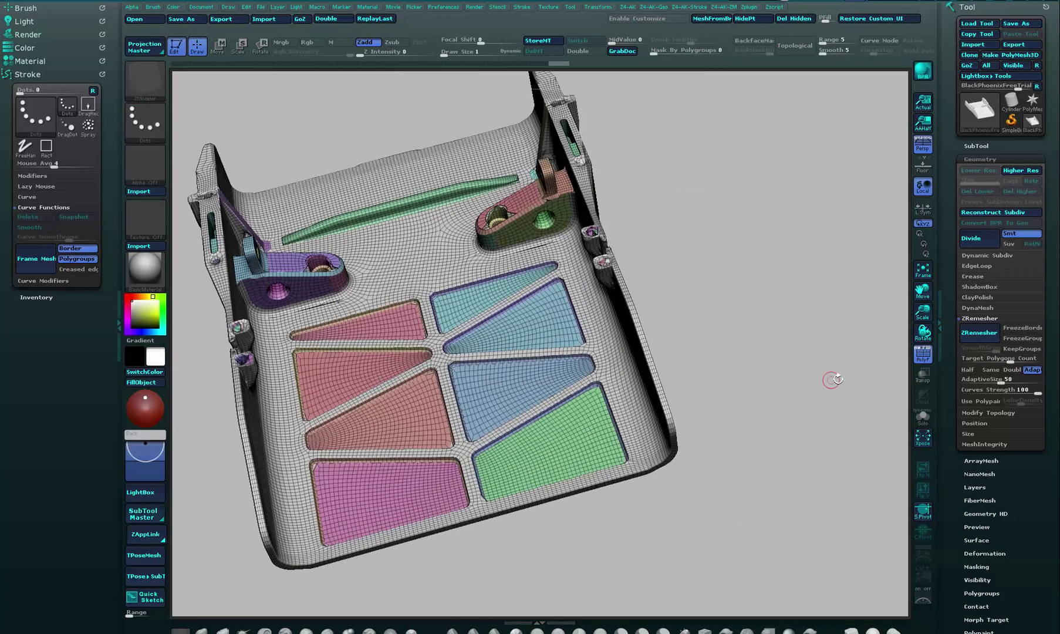
{"action": "left_click", "coordinate": [999, 359]}
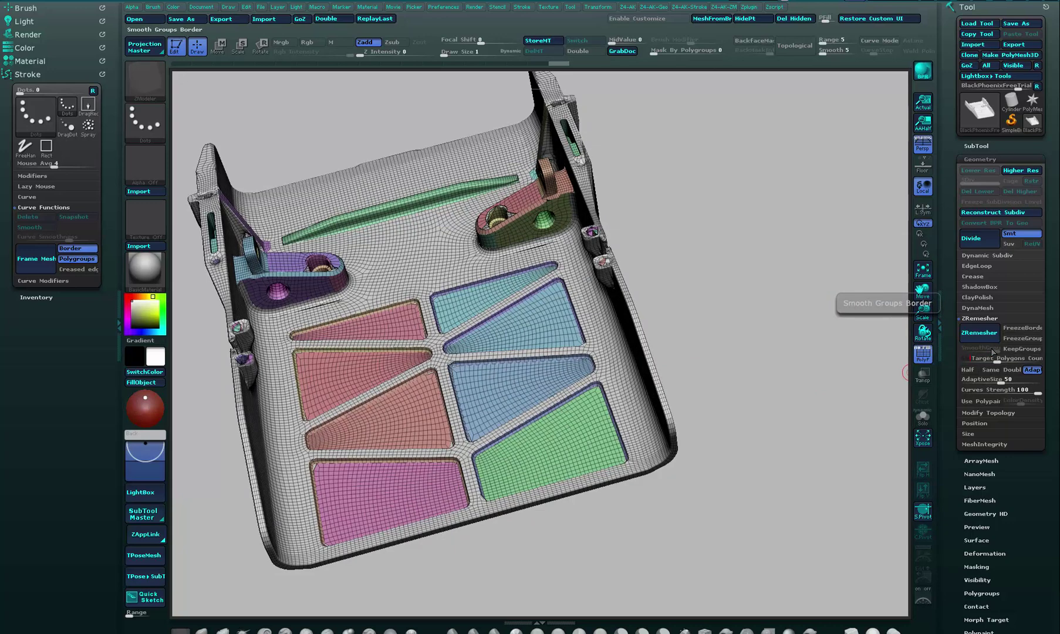
{"action": "left_click", "coordinate": [984, 333]}
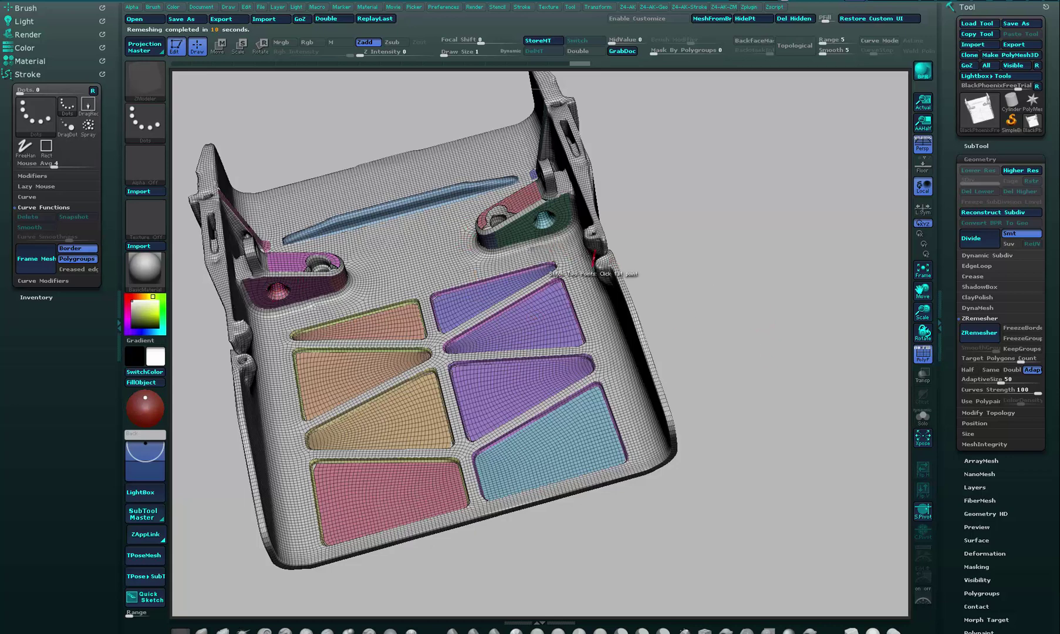
Examine the remeshed panel's side walls, brackets and small wall clips, both with the polyframe and as a plain shaded surface
{"action": "left_click_drag", "start_coordinate": [780, 369], "coordinate": [799, 339]}
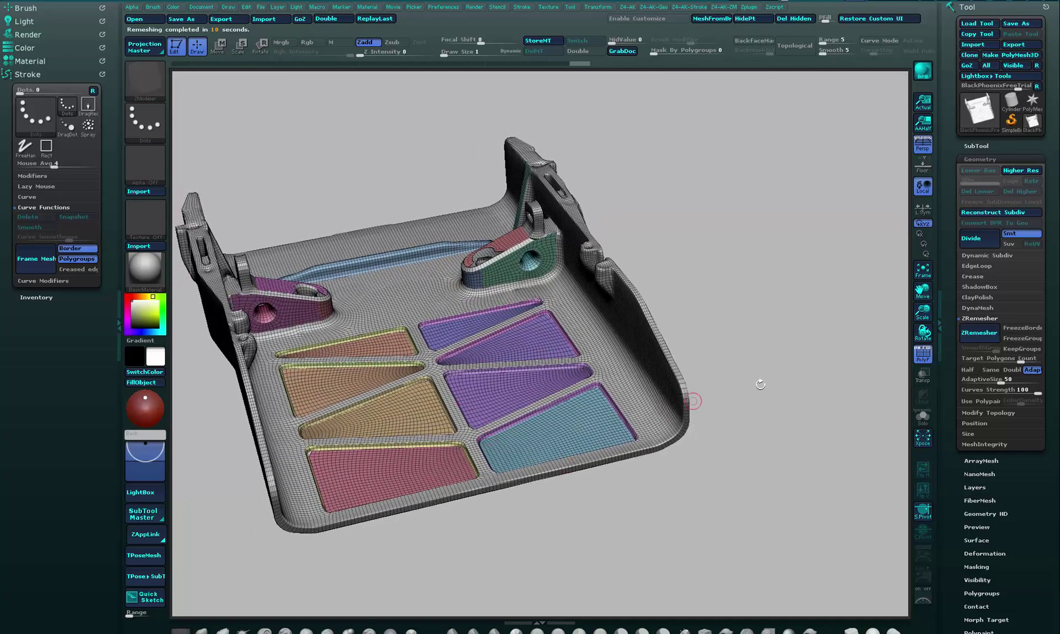
{"action": "left_click_drag", "start_coordinate": [760, 384], "coordinate": [804, 345]}
{"action": "left_click_drag", "start_coordinate": [752, 317], "coordinate": [746, 469]}
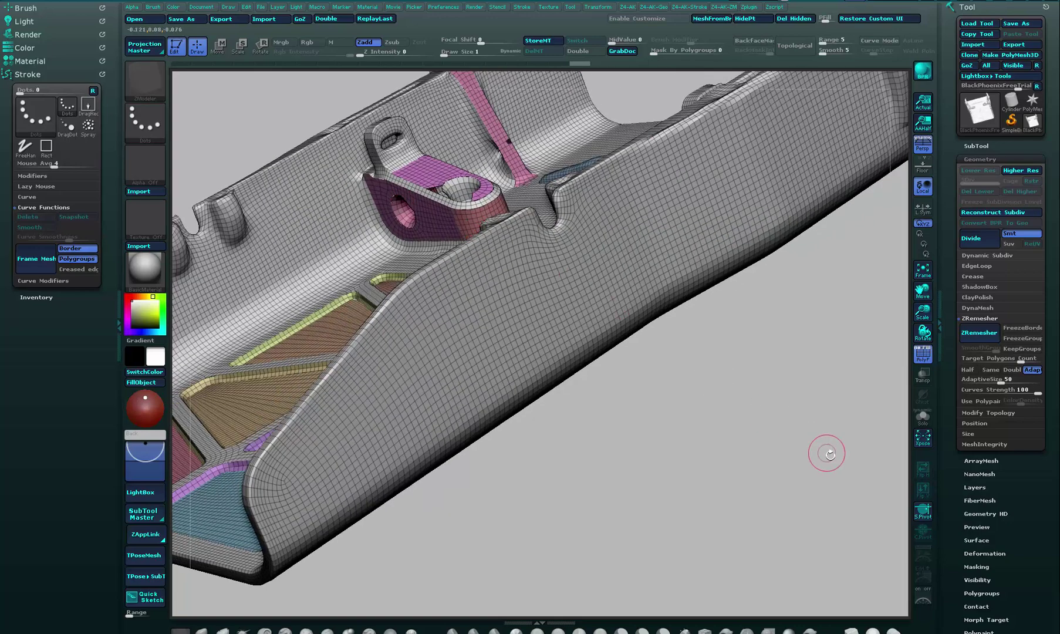
{"action": "left_click_drag", "start_coordinate": [823, 449], "coordinate": [800, 397]}
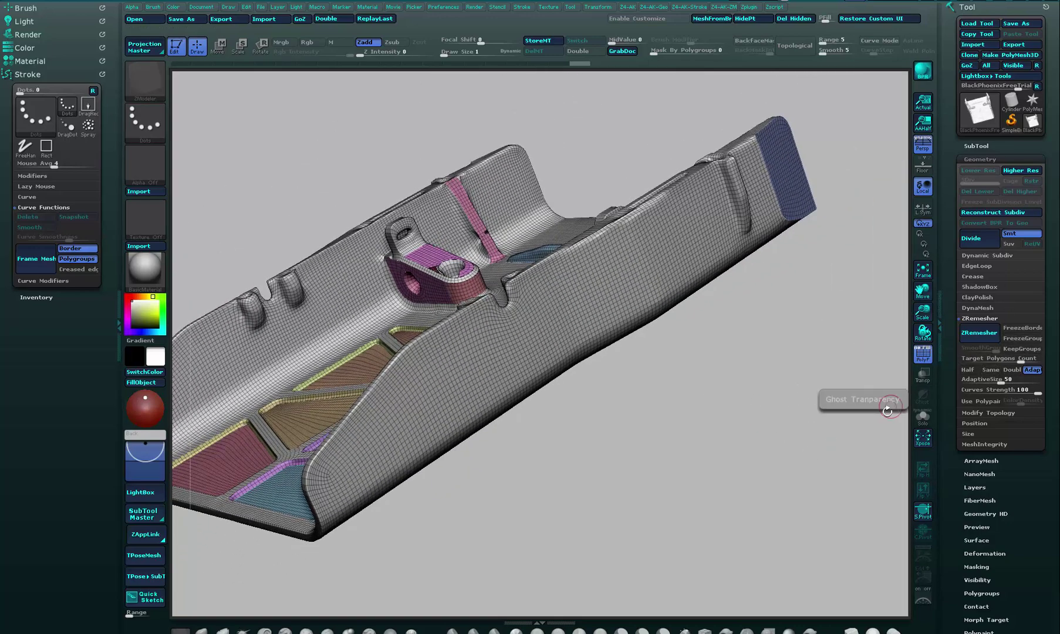
{"action": "mouse_move", "coordinate": [729, 442]}
{"action": "left_mouse_down"}
{"action": "mouse_move", "coordinate": [679, 452]}
{"action": "mouse_move", "coordinate": [752, 442]}
{"action": "mouse_move", "coordinate": [718, 427]}
{"action": "left_mouse_up"}
{"action": "left_click_drag", "start_coordinate": [599, 446], "coordinate": [516, 562]}
{"action": "left_click", "coordinate": [924, 353]}
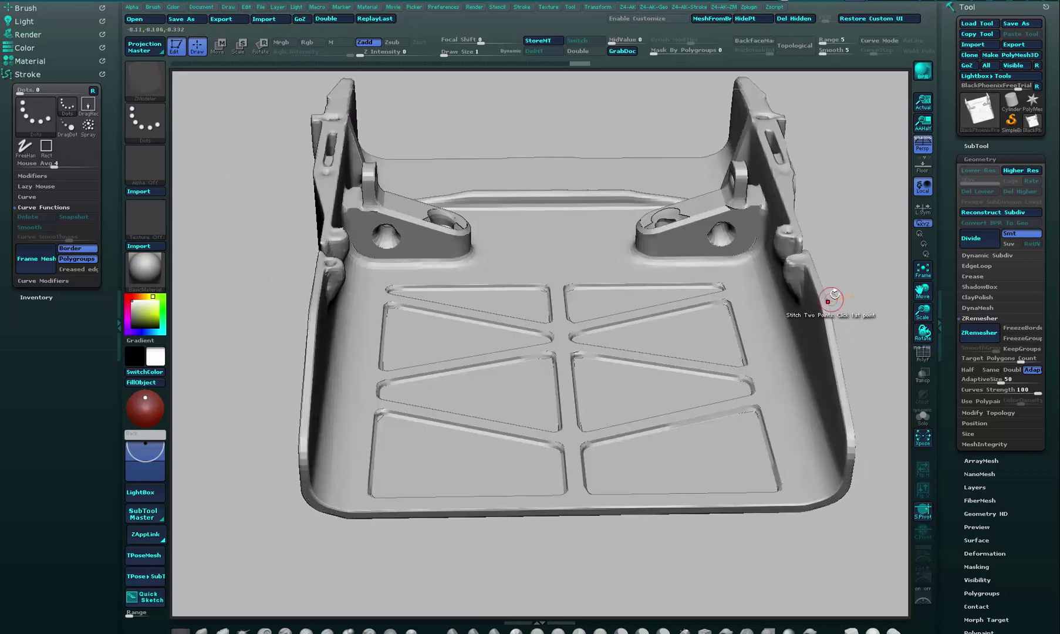
{"action": "left_click_drag", "start_coordinate": [827, 302], "coordinate": [889, 396]}
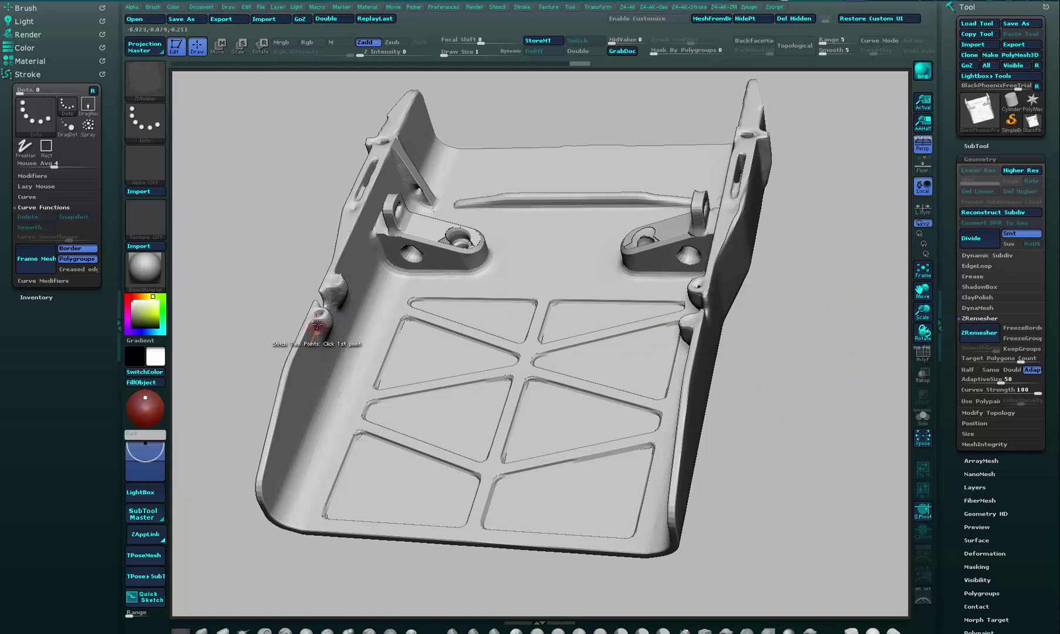
{"action": "left_click_drag", "start_coordinate": [747, 411], "coordinate": [740, 409]}
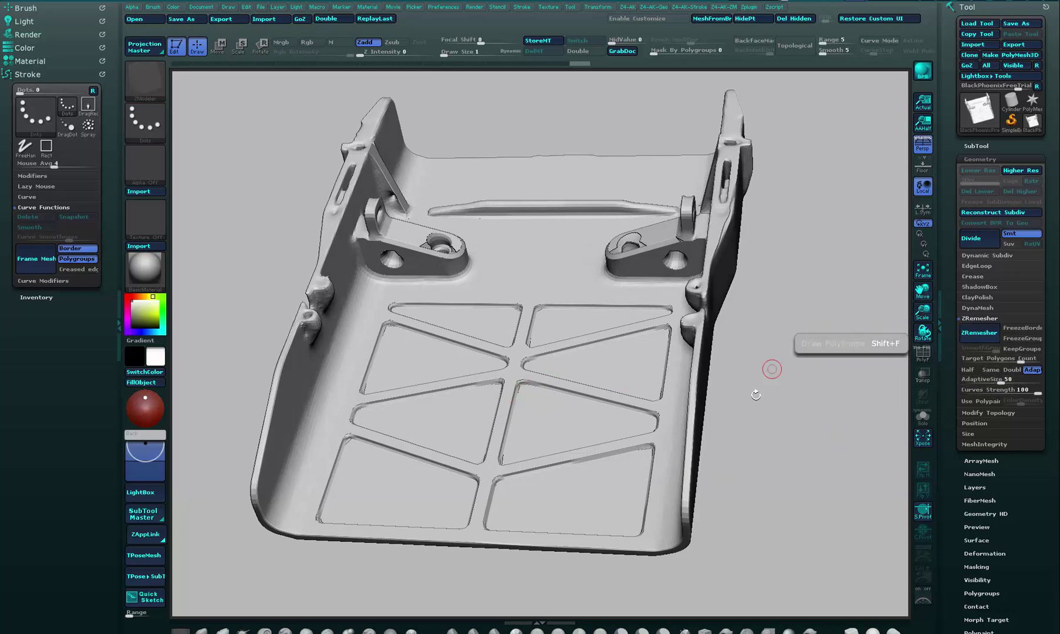
{"action": "left_click", "coordinate": [923, 354]}
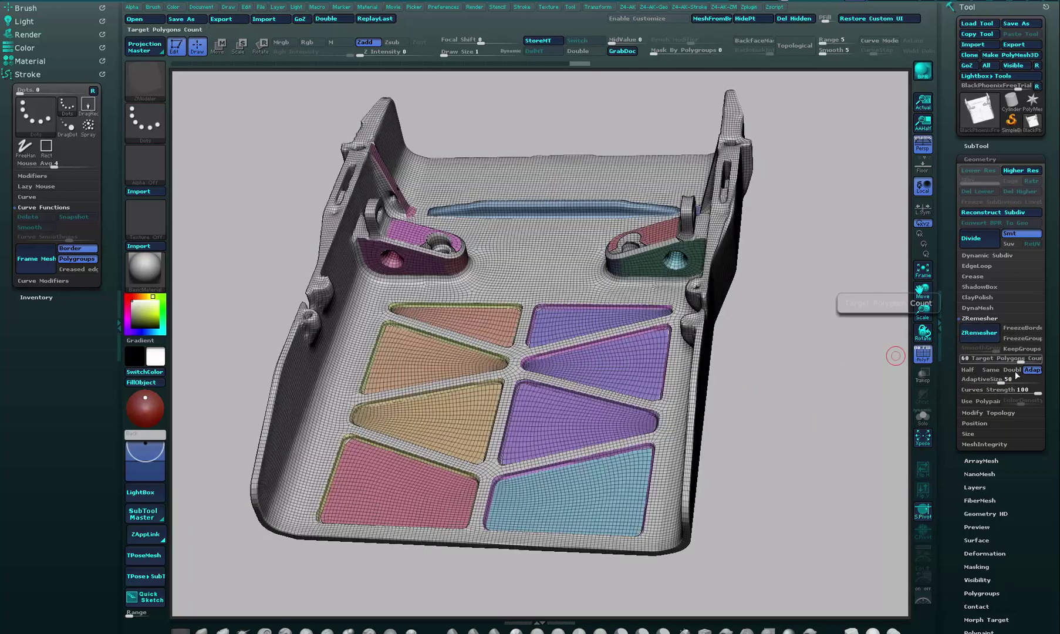
Undo the last two remeshes and retopologize the triangulated panel with AdaptiveSize set to 100
{"action": "left_click_drag", "start_coordinate": [1011, 379], "coordinate": [1021, 379]}
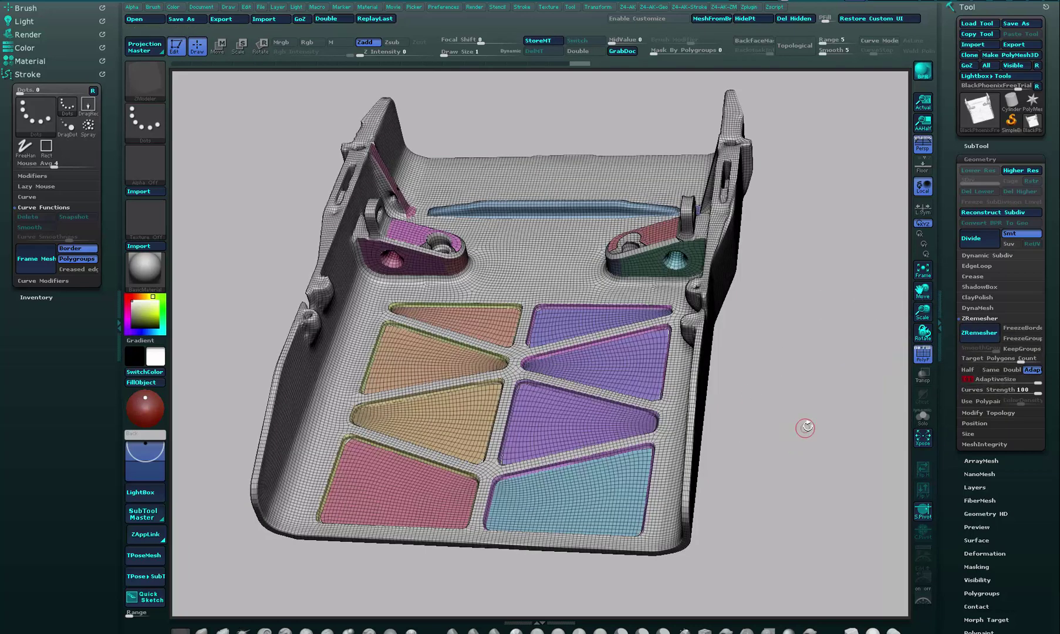
{"action": "key", "text": "ctrl+z"}
{"action": "key", "text": "ctrl+z"}
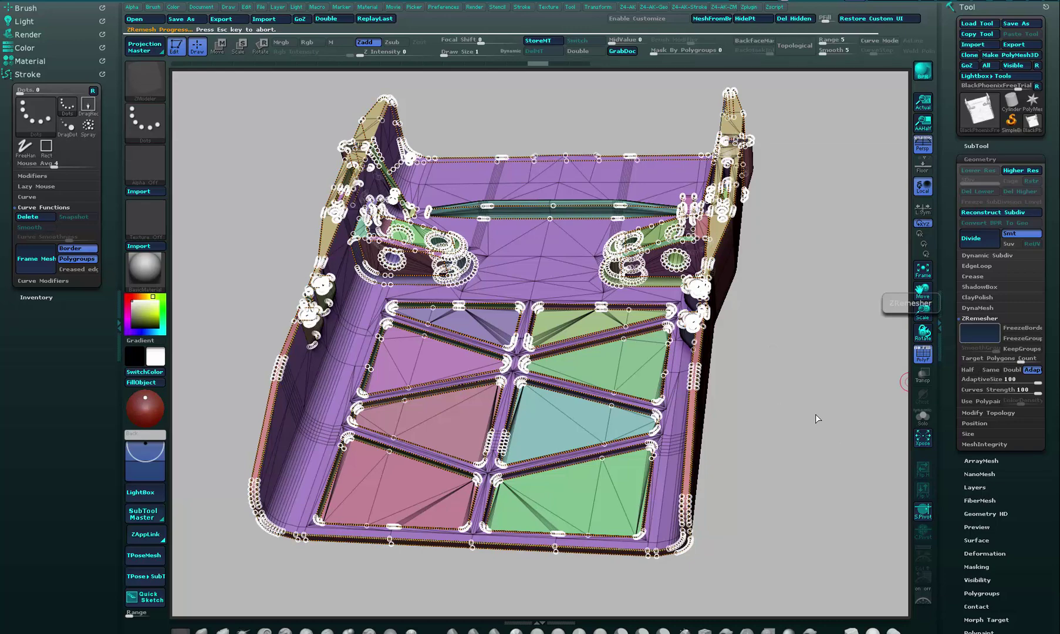
Examine the new polygon flow across the floor recesses, their rims, the brackets and the side walls
{"action": "left_click_drag", "start_coordinate": [816, 442], "coordinate": [757, 377]}
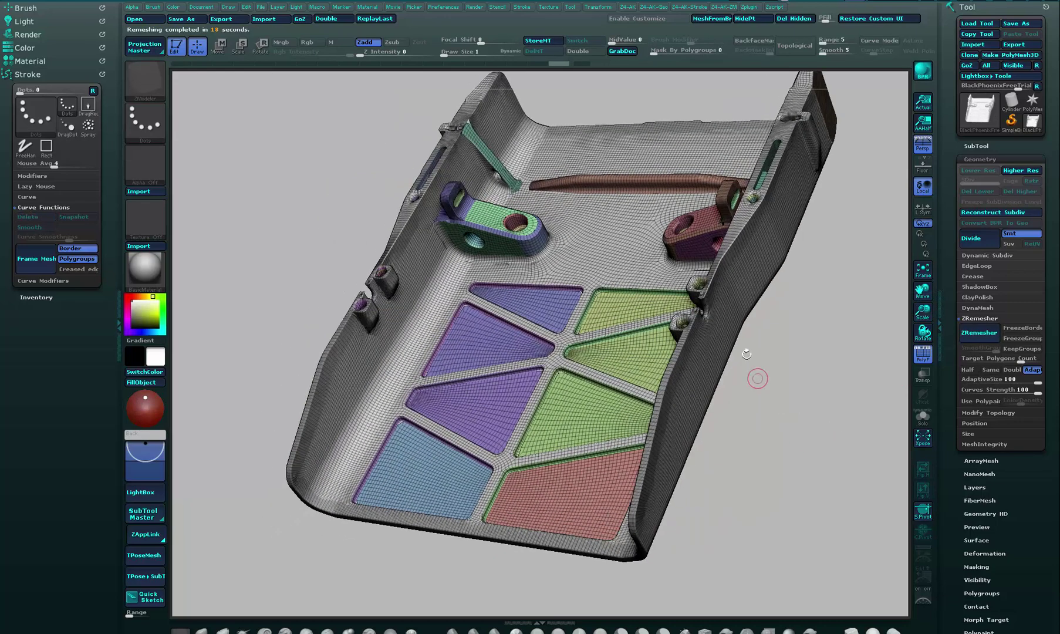
{"action": "left_click_drag", "start_coordinate": [816, 322], "coordinate": [952, 384]}
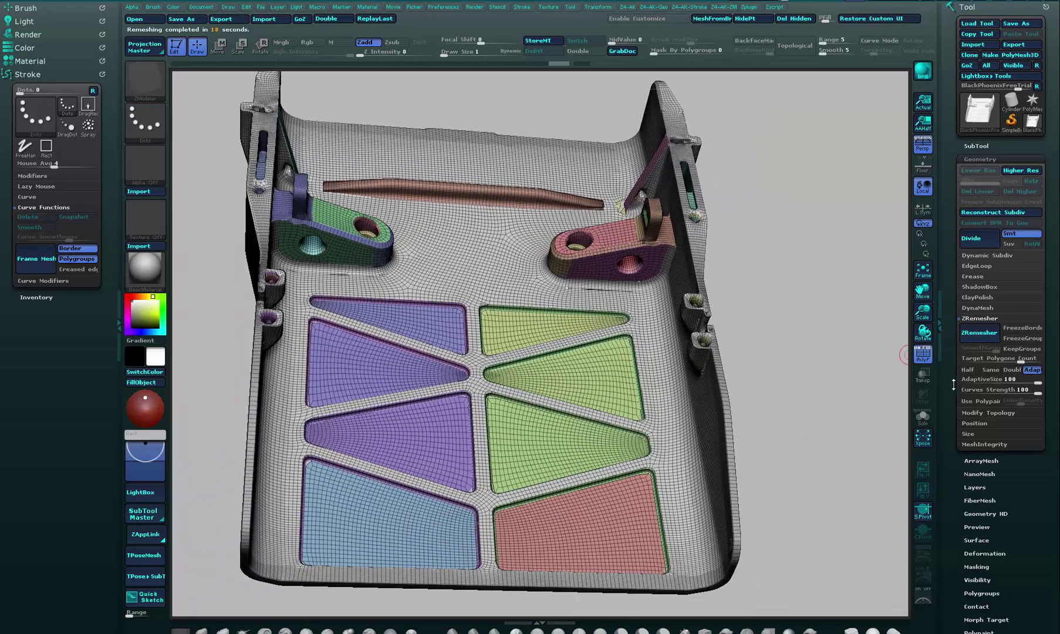
{"action": "left_click_drag", "start_coordinate": [861, 330], "coordinate": [816, 356]}
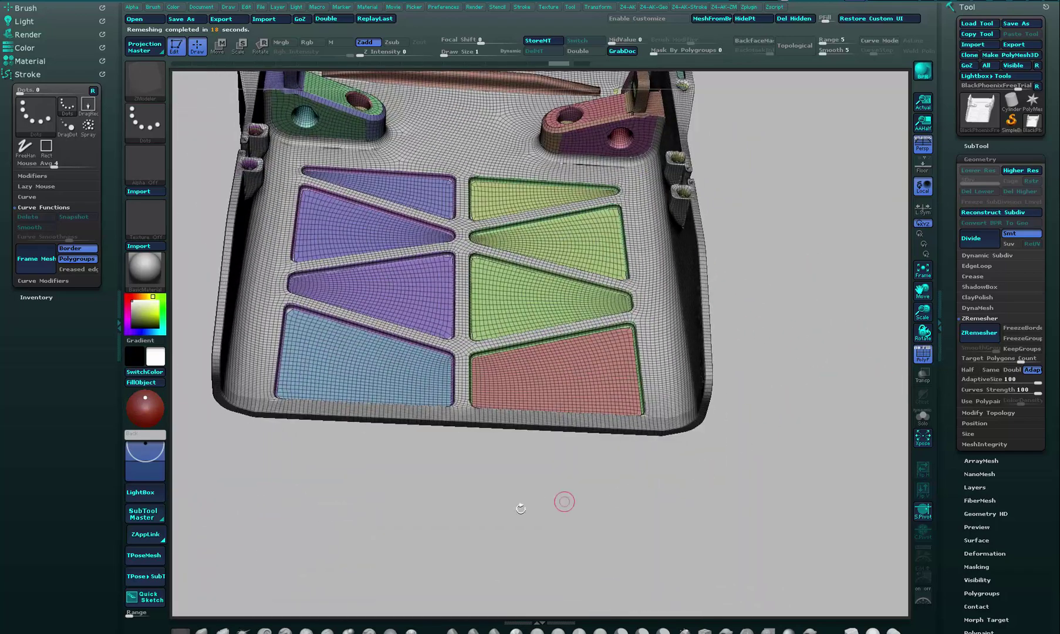
{"action": "left_click_drag", "start_coordinate": [563, 501], "coordinate": [636, 531]}
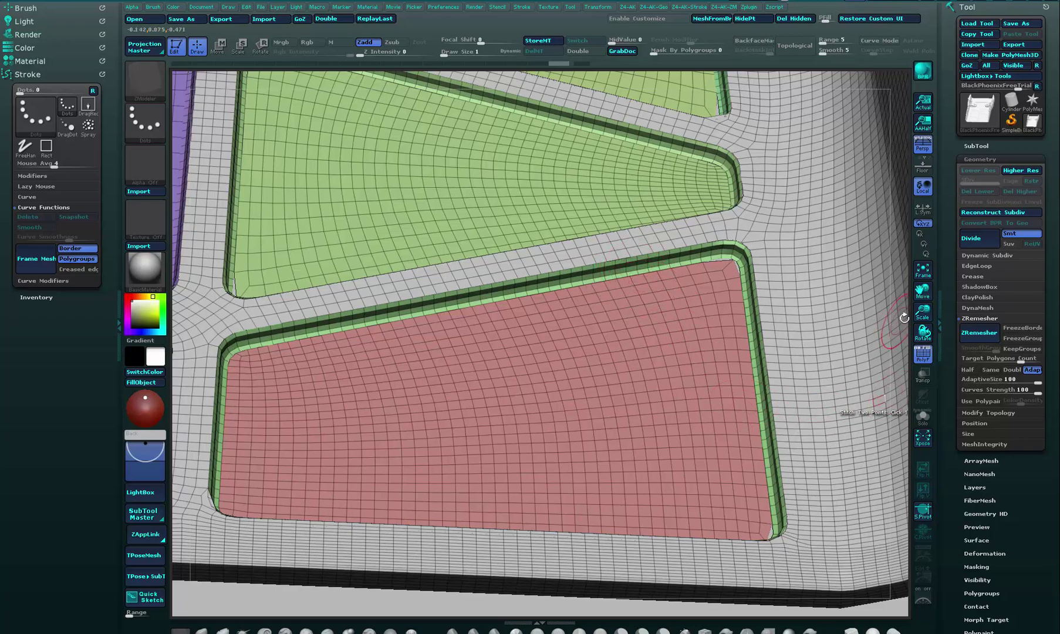
{"action": "left_click_drag", "start_coordinate": [907, 318], "coordinate": [759, 318], "text": "alt"}
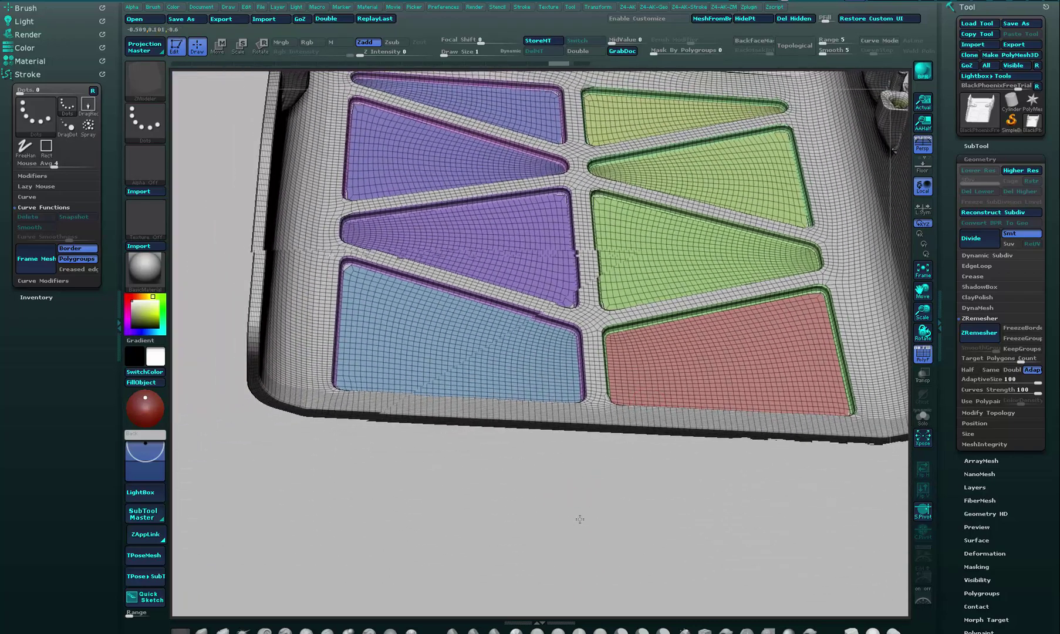
{"action": "left_click_drag", "start_coordinate": [579, 518], "coordinate": [538, 540], "text": "alt"}
{"action": "left_click_drag", "start_coordinate": [880, 188], "coordinate": [778, 470]}
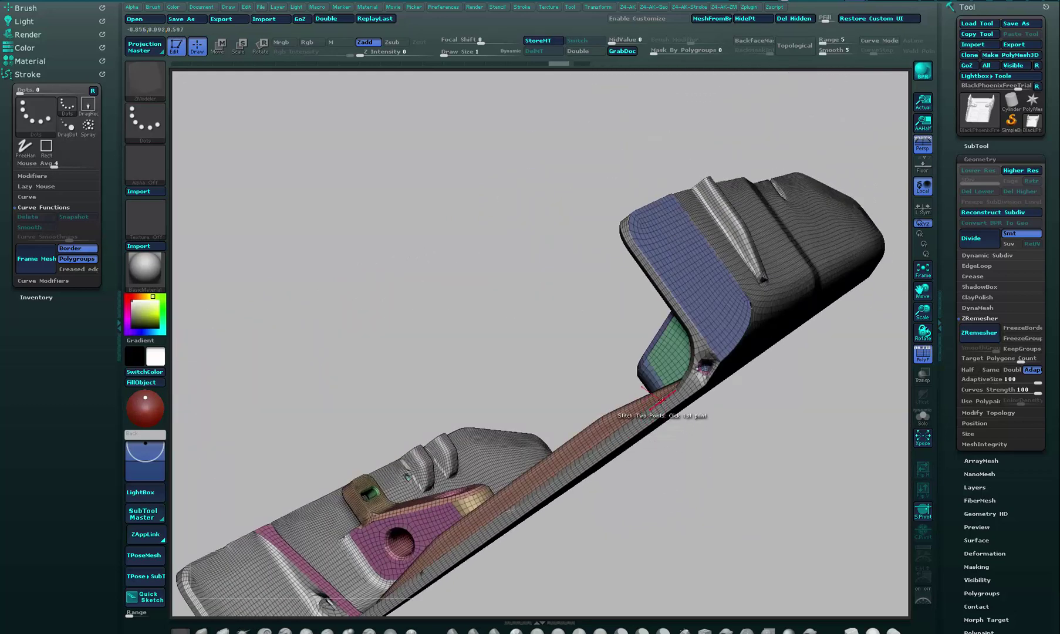
Hide the polyframe and inspect the shaded surface around the brackets, diagonal ribs and rear outer corners
{"action": "mouse_move", "coordinate": [668, 486]}
{"action": "left_mouse_down"}
{"action": "mouse_move", "coordinate": [789, 469]}
{"action": "mouse_move", "coordinate": [822, 449]}
{"action": "left_mouse_up"}
{"action": "key", "text": "shift+f"}
{"action": "left_click_drag", "start_coordinate": [888, 345], "coordinate": [482, 211]}
{"action": "left_click_drag", "start_coordinate": [715, 454], "coordinate": [721, 440]}
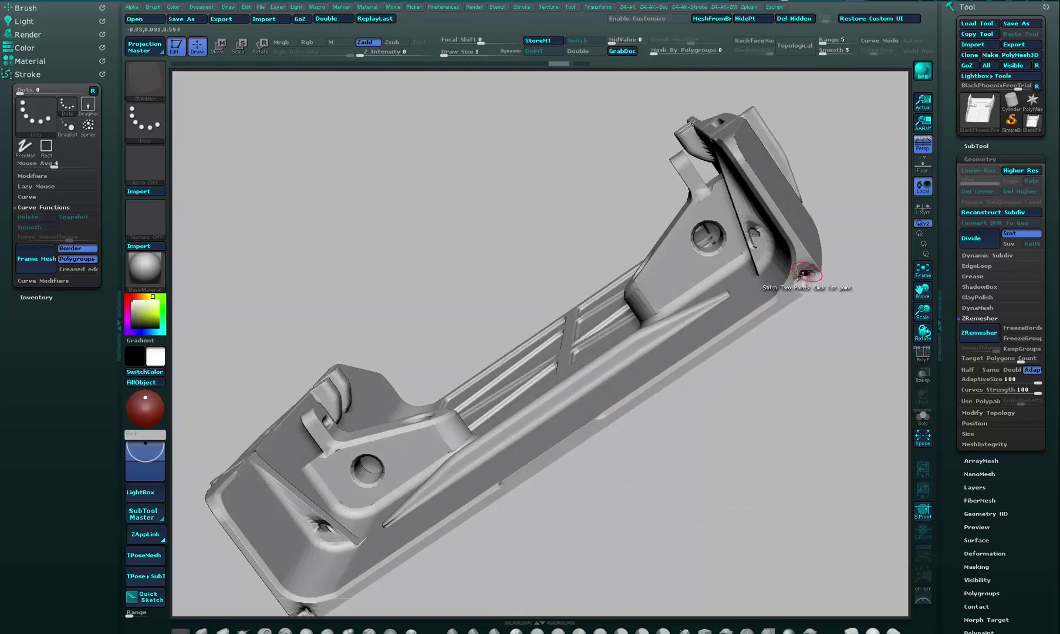
{"action": "left_click_drag", "start_coordinate": [759, 430], "coordinate": [688, 394]}
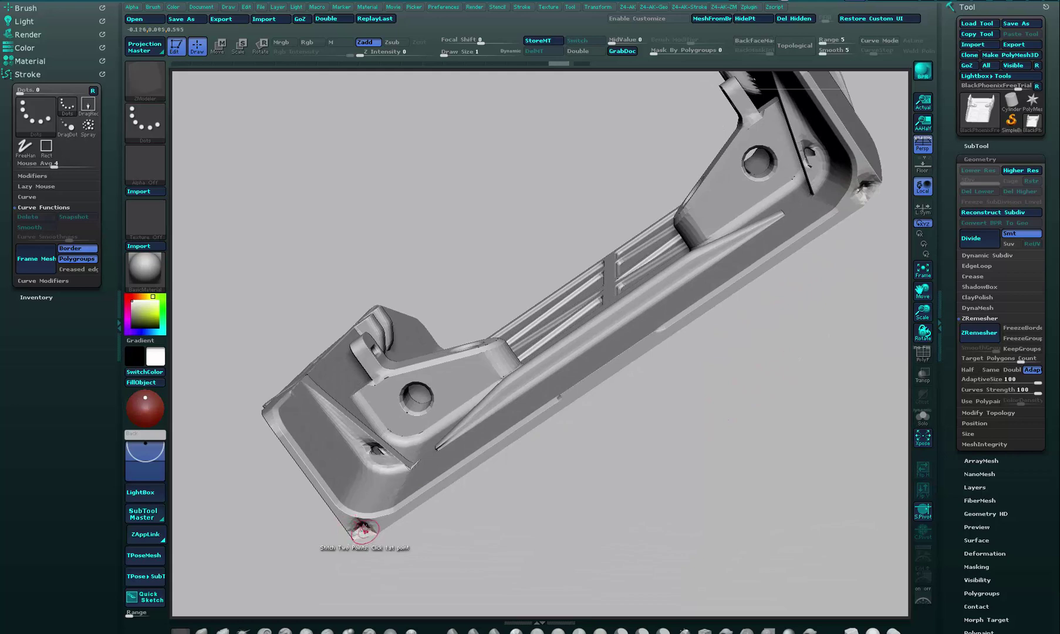
{"action": "left_click_drag", "start_coordinate": [363, 529], "coordinate": [838, 411]}
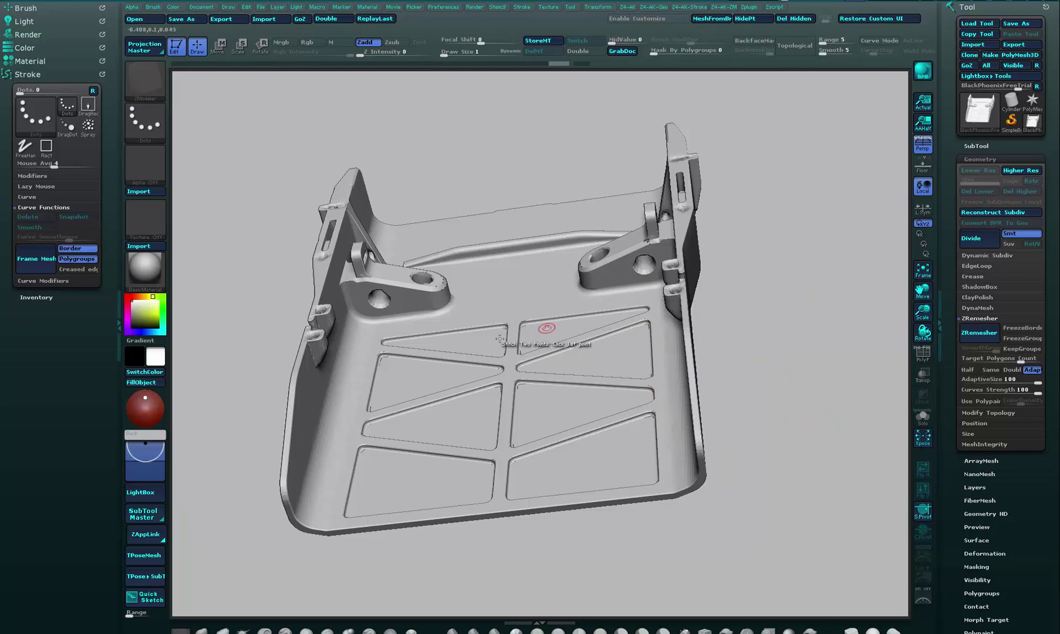
Show the polyframe and undo the AdaptiveSize 100 remesh to restore the triangulated panel with its guide curves
{"action": "mouse_move", "coordinate": [786, 389]}
{"action": "left_mouse_down"}
{"action": "mouse_move", "coordinate": [814, 378]}
{"action": "mouse_move", "coordinate": [794, 378]}
{"action": "left_mouse_up"}
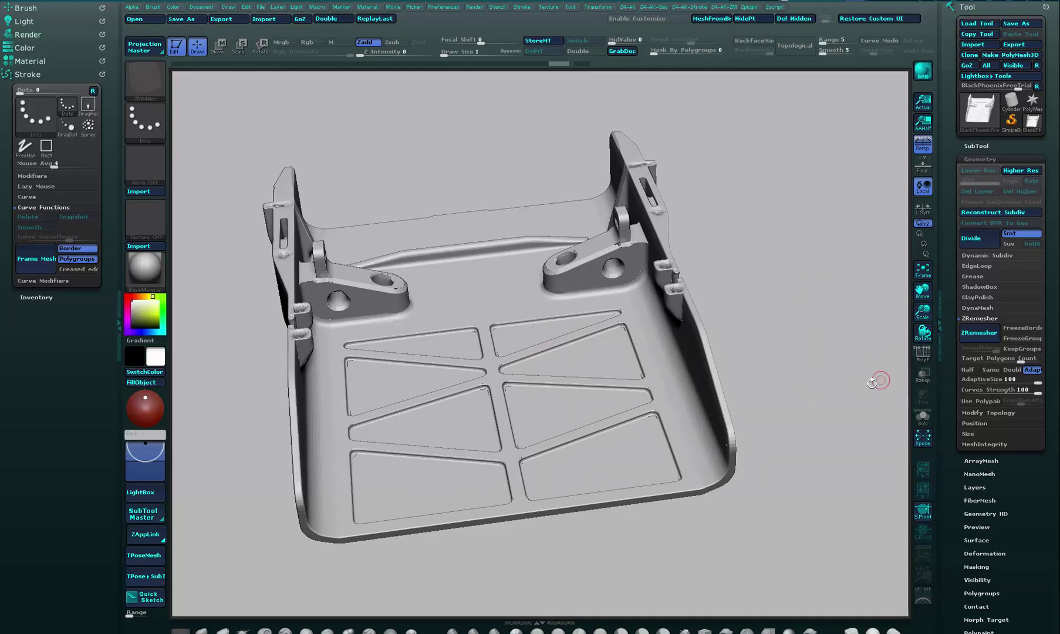
{"action": "key", "text": "shift+f"}
{"action": "key", "text": "ctrl+z"}
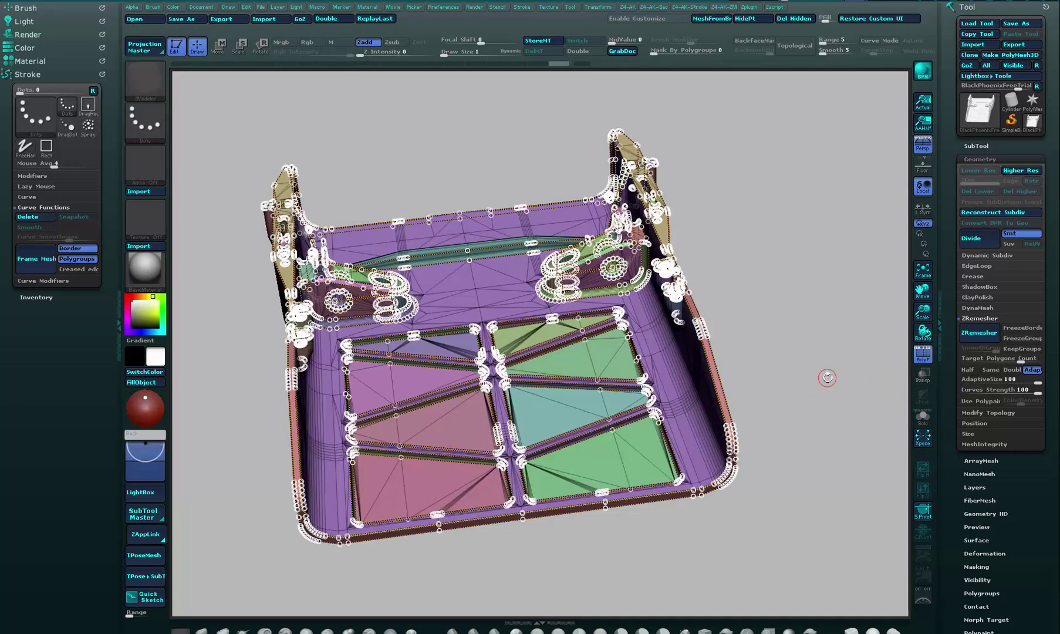
{"action": "left_click_drag", "start_coordinate": [826, 373], "coordinate": [563, 327]}
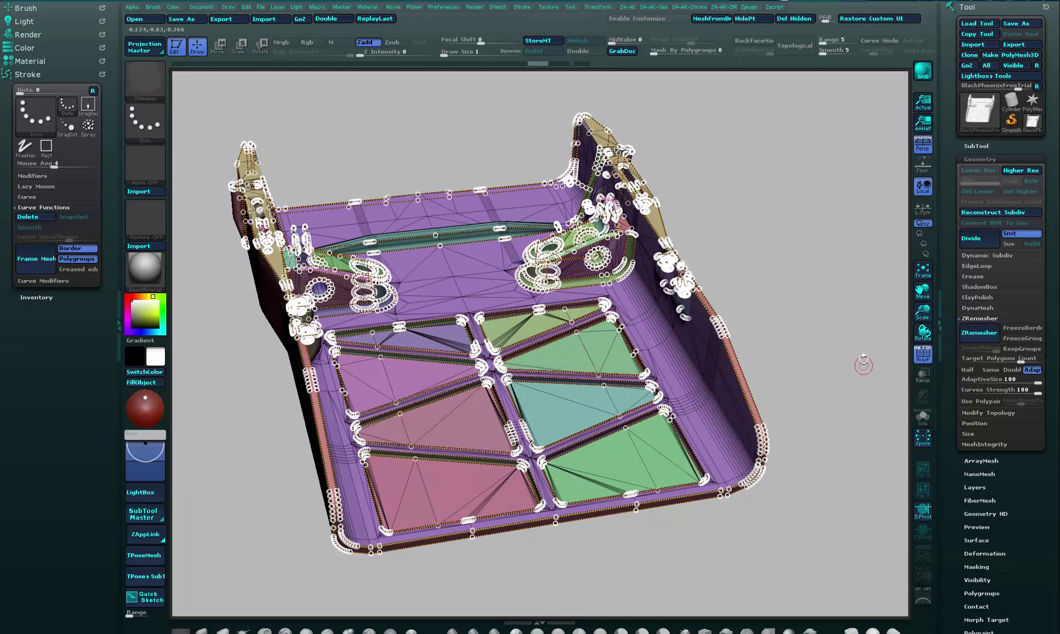
{"action": "left_click_drag", "start_coordinate": [863, 364], "coordinate": [859, 340]}
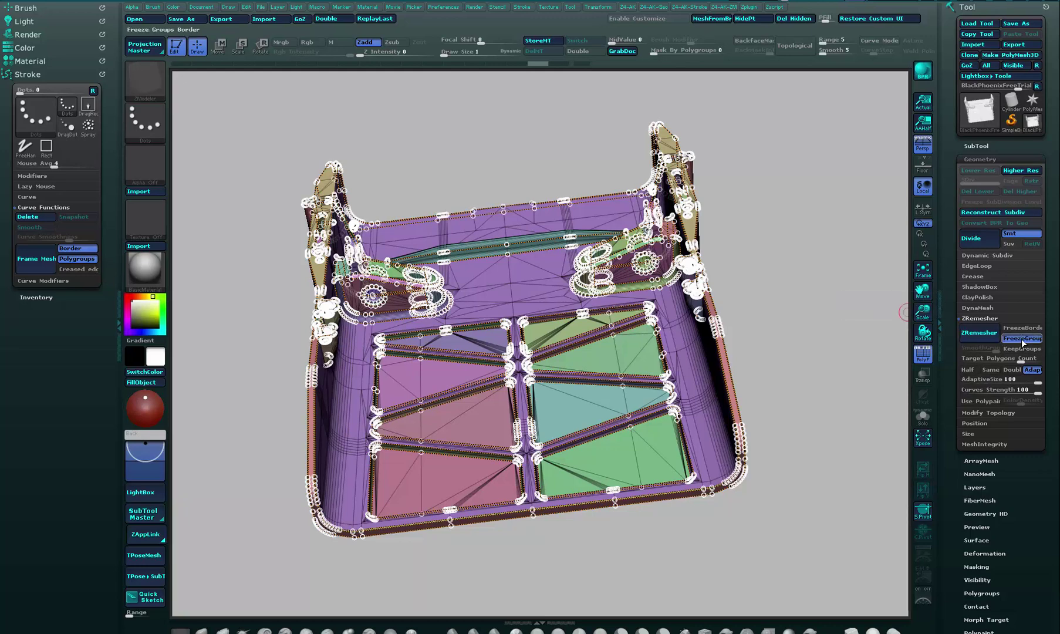
Retopologize the triangulated panel with ZRemesher using FreezeGroups and AdaptiveSize 100
{"action": "left_click", "coordinate": [1001, 339]}
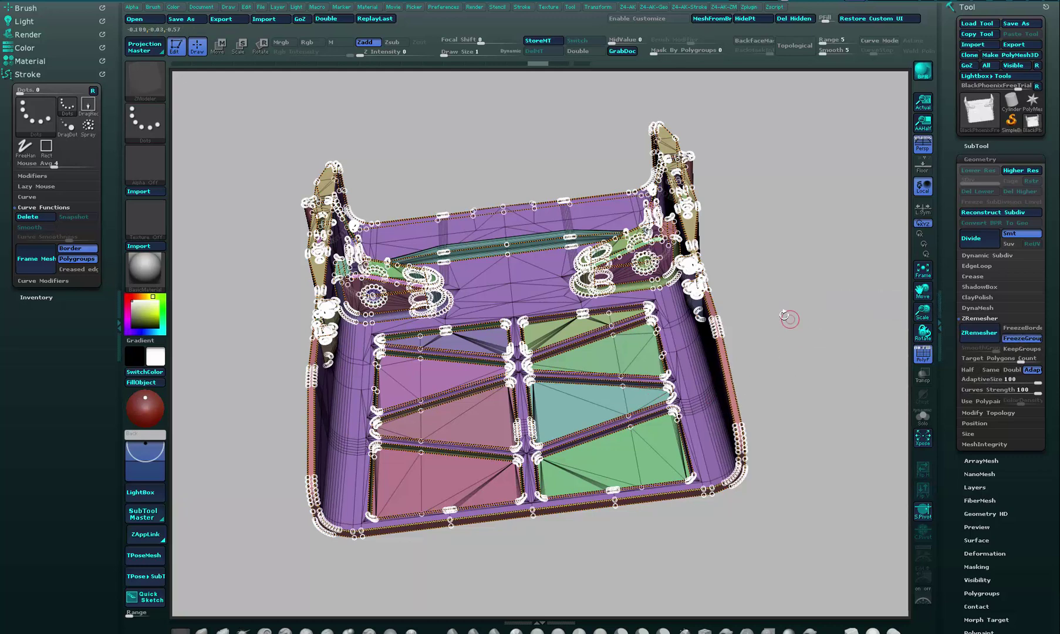
{"action": "left_click_drag", "start_coordinate": [788, 320], "coordinate": [861, 313], "text": "alt"}
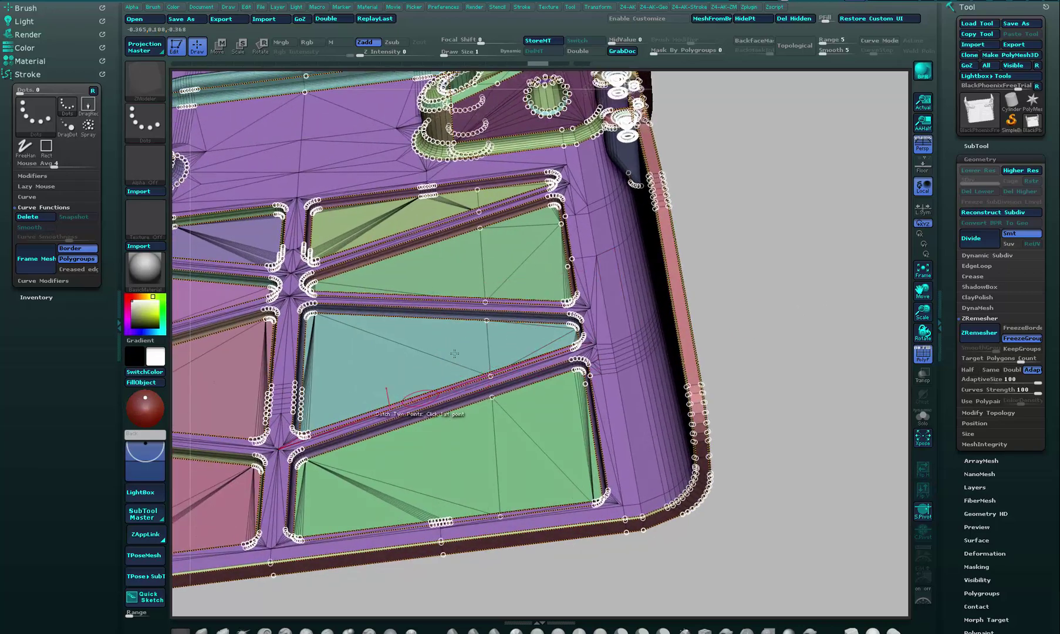
{"action": "left_click_drag", "start_coordinate": [777, 359], "coordinate": [883, 332], "text": "alt"}
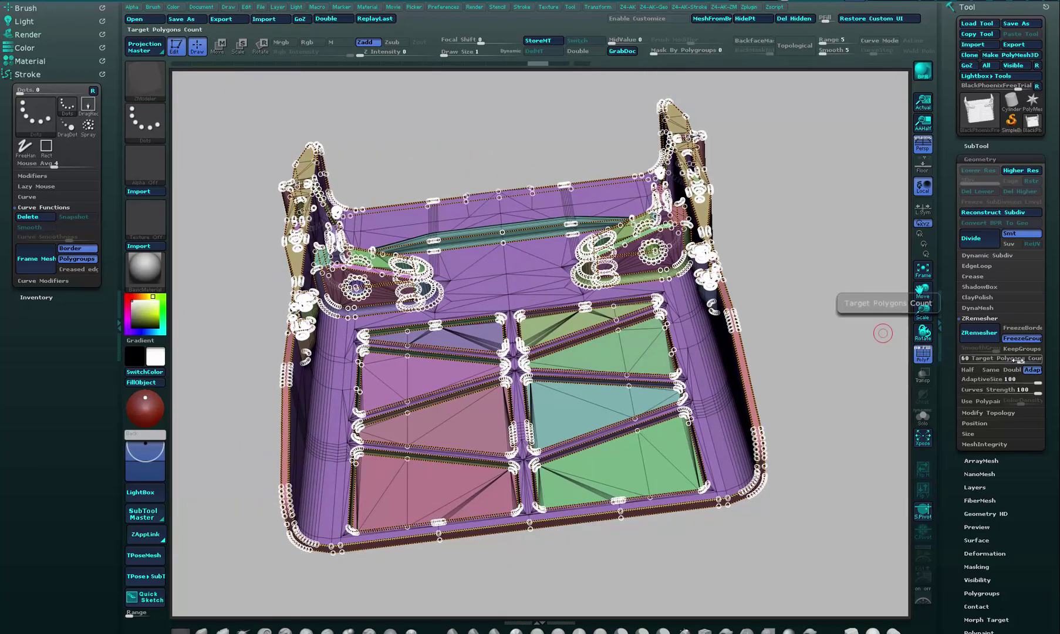
{"action": "left_click", "coordinate": [979, 333]}
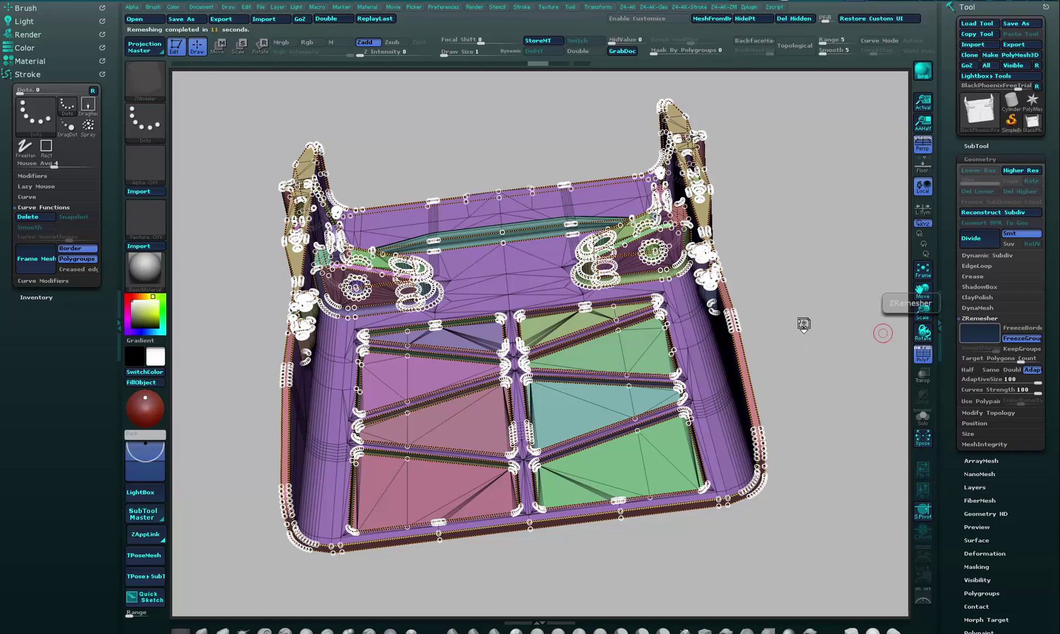
Examine the FreezeGroups polygon flow around the floor recesses, their rims and the bracket bases
{"action": "left_click_drag", "start_coordinate": [840, 372], "coordinate": [832, 356]}
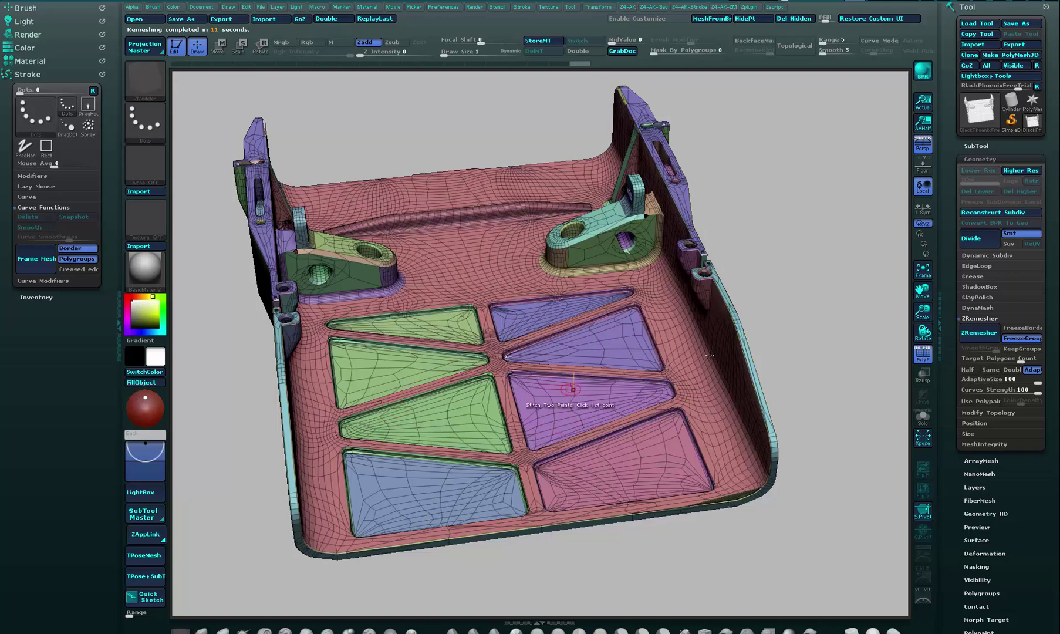
{"action": "left_click_drag", "start_coordinate": [839, 334], "coordinate": [845, 399]}
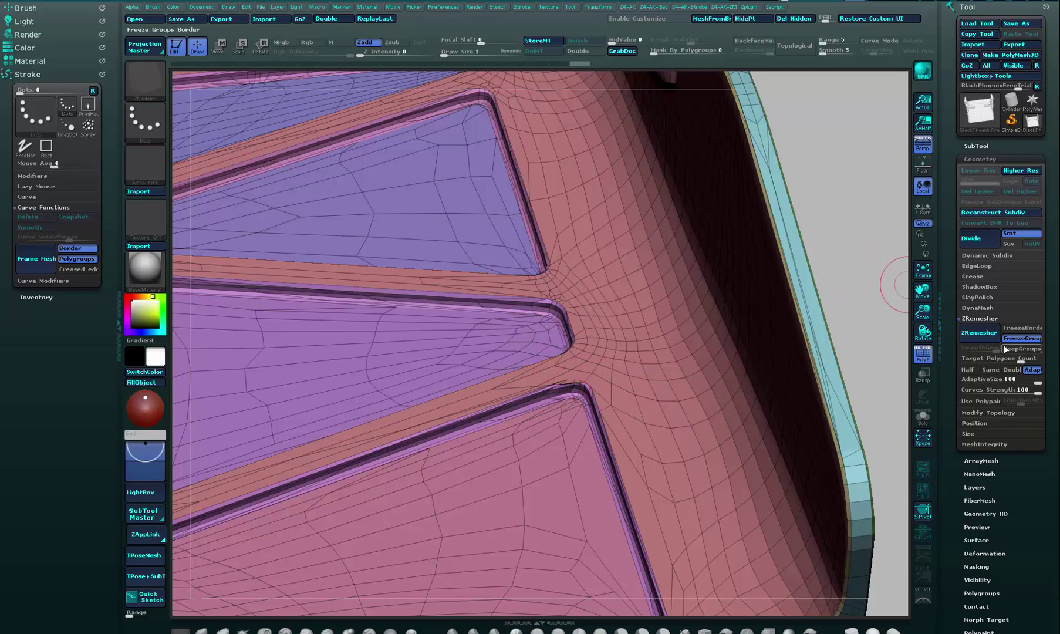
{"action": "left_click_drag", "start_coordinate": [884, 258], "coordinate": [769, 278], "text": "alt"}
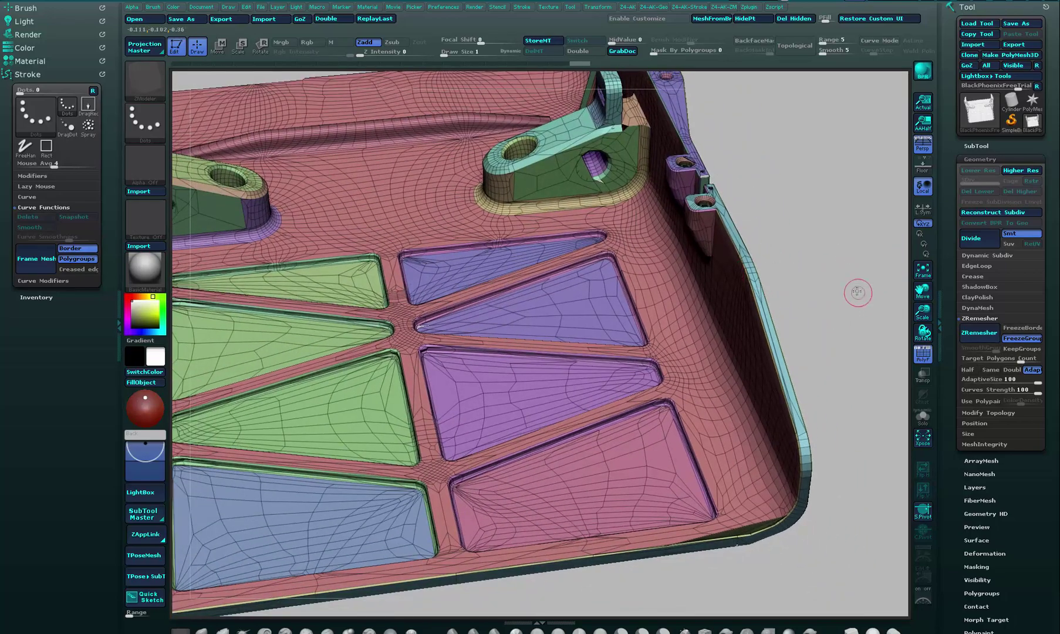
{"action": "left_click_drag", "start_coordinate": [857, 292], "coordinate": [704, 112]}
Hide the polyframe and inspect the shaded surface on the brackets, side walls and curved underside edges
{"action": "key", "text": "shift+f"}
{"action": "left_click_drag", "start_coordinate": [833, 329], "coordinate": [819, 322]}
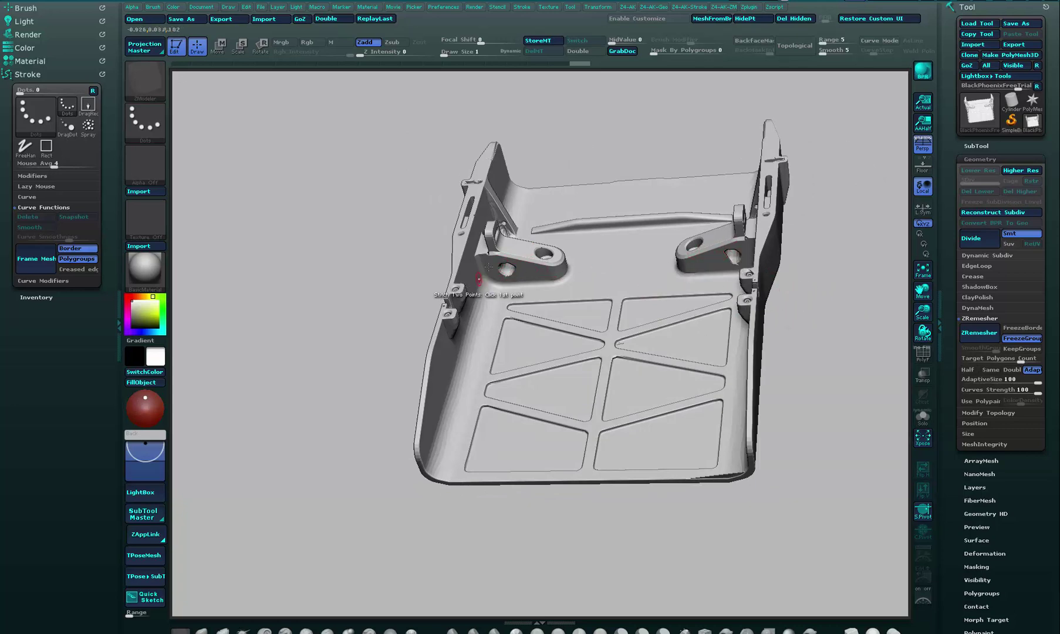
{"action": "mouse_move", "coordinate": [845, 319]}
{"action": "left_mouse_down"}
{"action": "mouse_move", "coordinate": [813, 352]}
{"action": "mouse_move", "coordinate": [771, 480]}
{"action": "mouse_move", "coordinate": [643, 306]}
{"action": "left_mouse_up"}
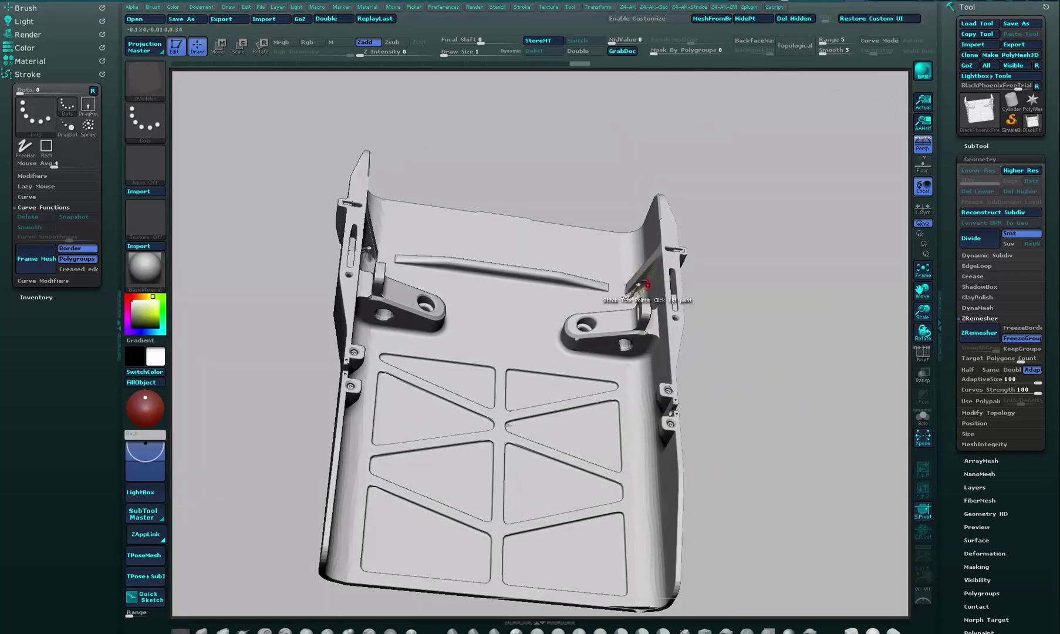
{"action": "mouse_move", "coordinate": [792, 309]}
{"action": "left_mouse_down"}
{"action": "mouse_move", "coordinate": [807, 310]}
{"action": "mouse_move", "coordinate": [793, 287]}
{"action": "mouse_move", "coordinate": [727, 330]}
{"action": "mouse_move", "coordinate": [734, 276]}
{"action": "left_mouse_up"}
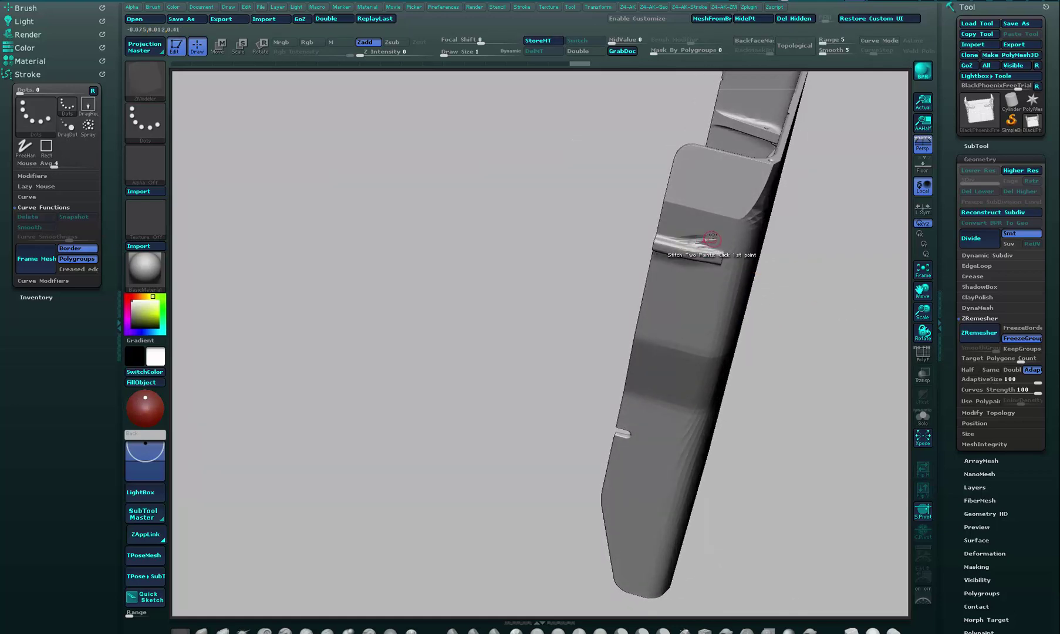
{"action": "left_click_drag", "start_coordinate": [857, 347], "coordinate": [628, 276]}
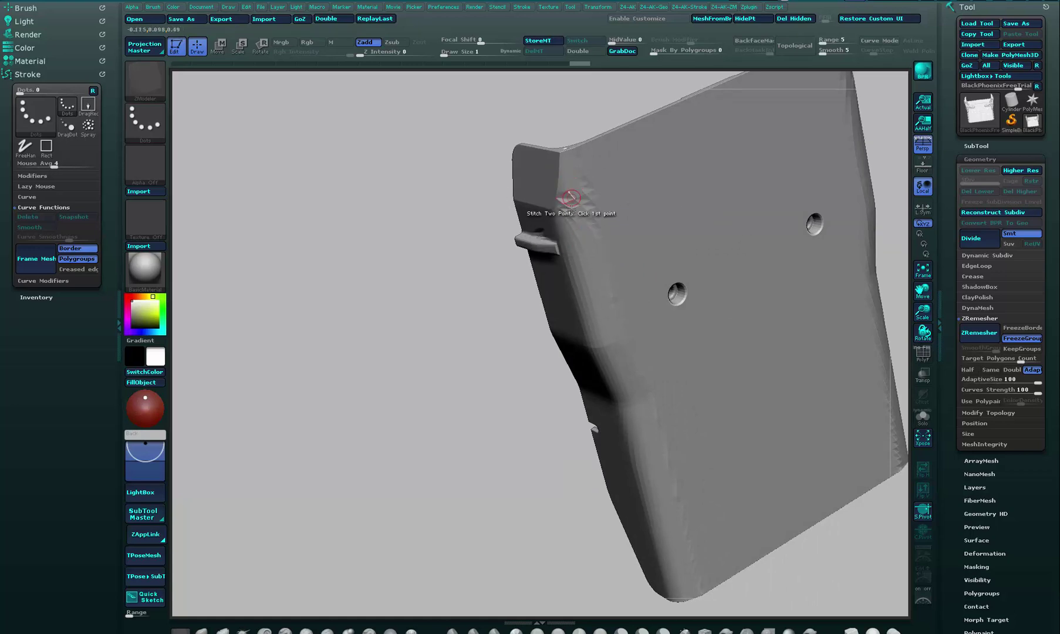
{"action": "left_click_drag", "start_coordinate": [417, 416], "coordinate": [706, 271]}
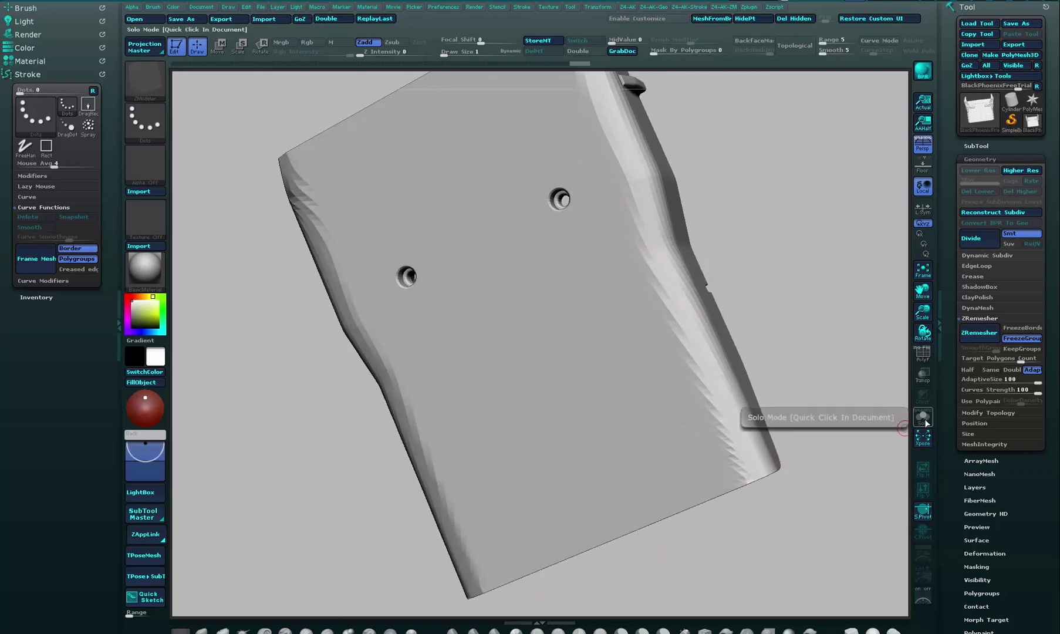
Show the polyframe again and examine the topology across the floor, outer shell, side walls and brackets
{"action": "left_click", "coordinate": [922, 352]}
{"action": "left_click_drag", "start_coordinate": [842, 339], "coordinate": [791, 334]}
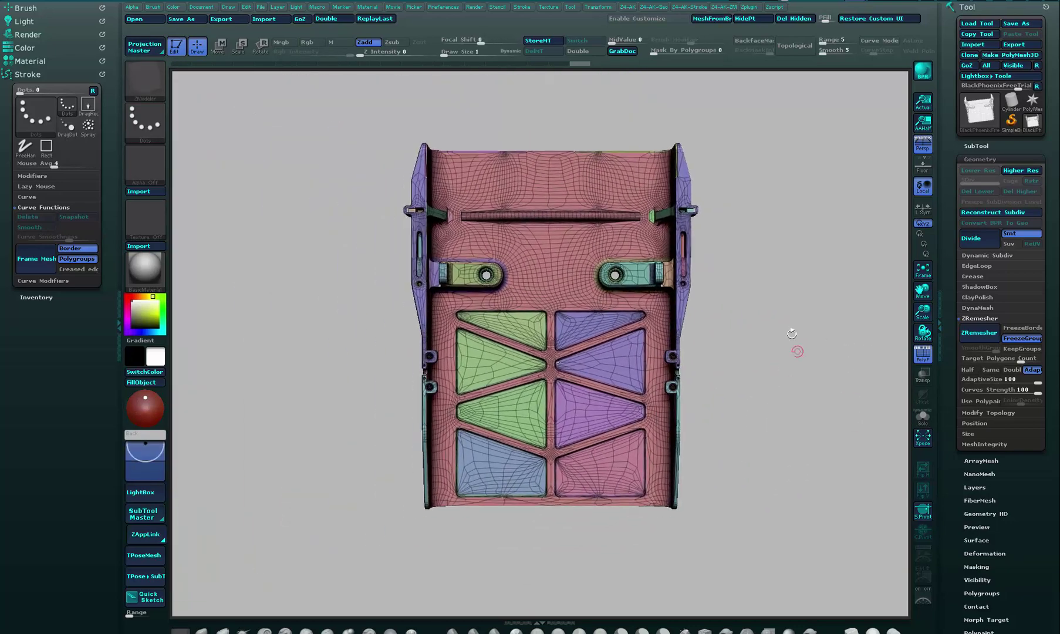
{"action": "left_click_drag", "start_coordinate": [770, 418], "coordinate": [672, 283]}
{"action": "left_click_drag", "start_coordinate": [792, 286], "coordinate": [673, 322]}
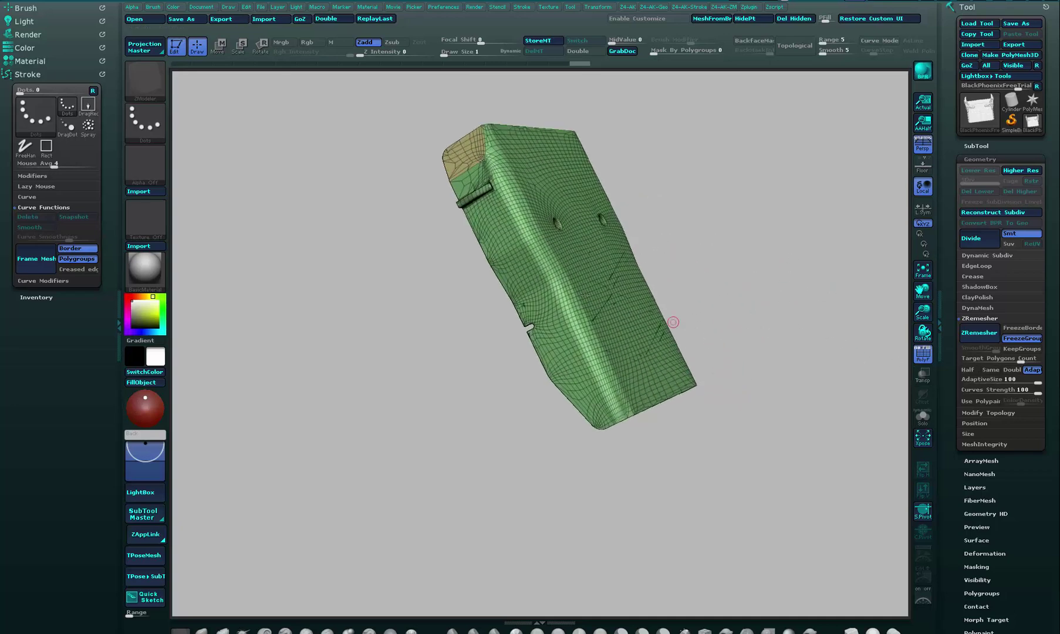
{"action": "left_click_drag", "start_coordinate": [749, 366], "coordinate": [833, 242]}
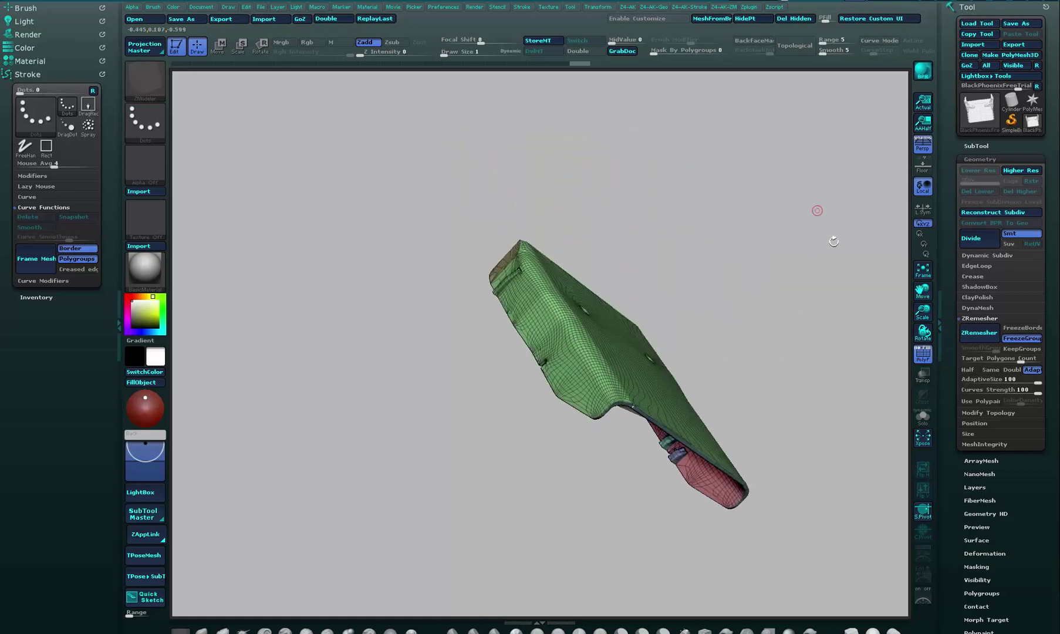
{"action": "left_click_drag", "start_coordinate": [838, 349], "coordinate": [842, 254]}
{"action": "left_click_drag", "start_coordinate": [780, 259], "coordinate": [761, 392]}
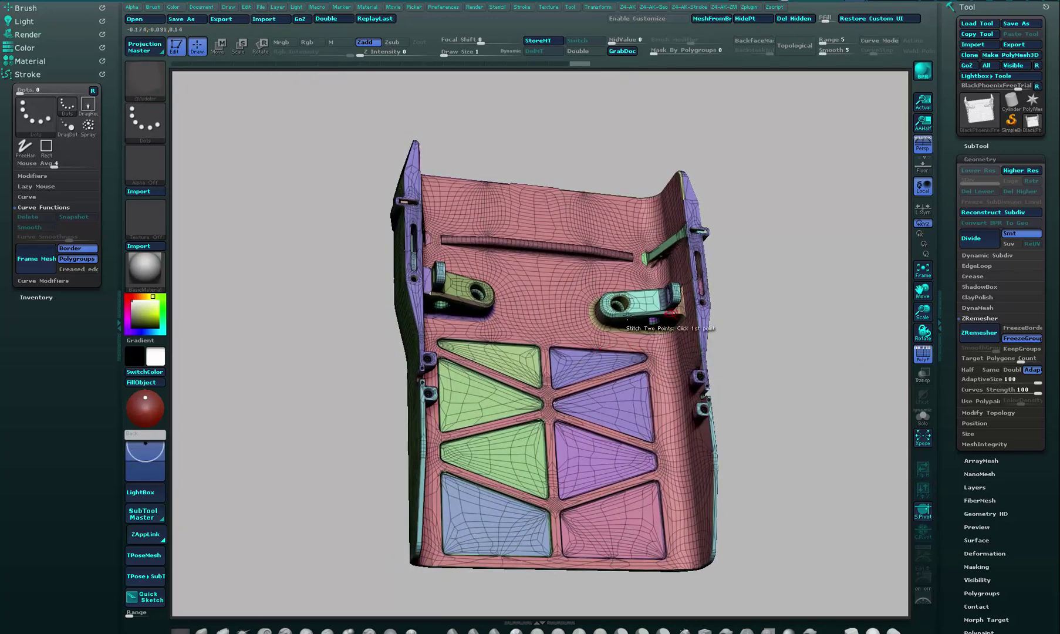
{"action": "left_click_drag", "start_coordinate": [741, 331], "coordinate": [723, 355]}
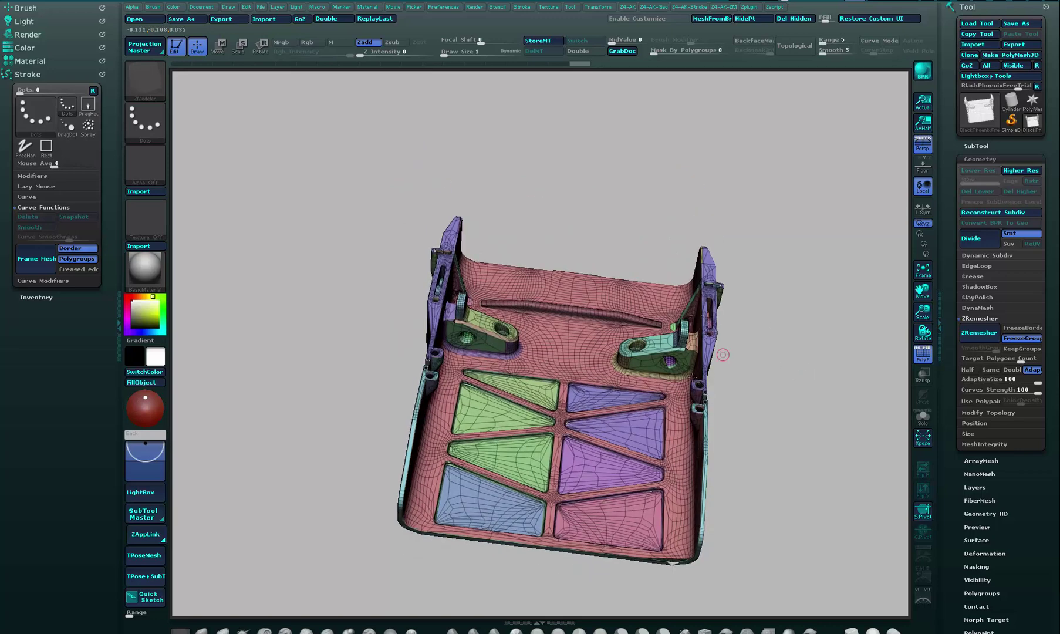
{"action": "left_click_drag", "start_coordinate": [782, 382], "coordinate": [883, 360]}
{"action": "left_click_drag", "start_coordinate": [863, 402], "coordinate": [870, 376]}
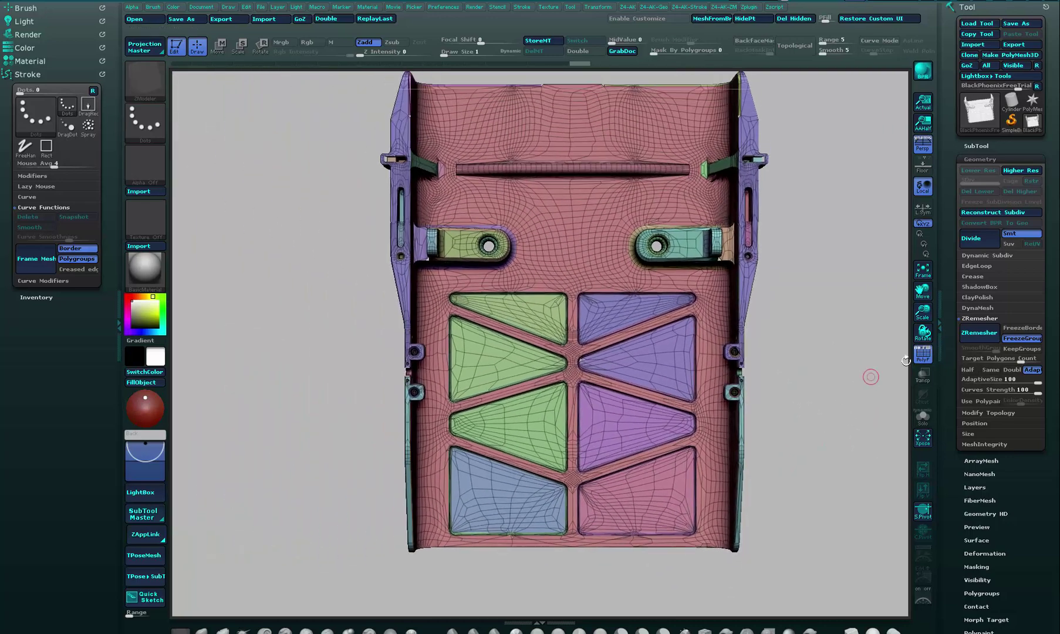
Undo the FreezeGroups remesh and retopologize the triangulated panel with FreezeGroups turned off
{"action": "left_click", "coordinate": [1014, 339]}
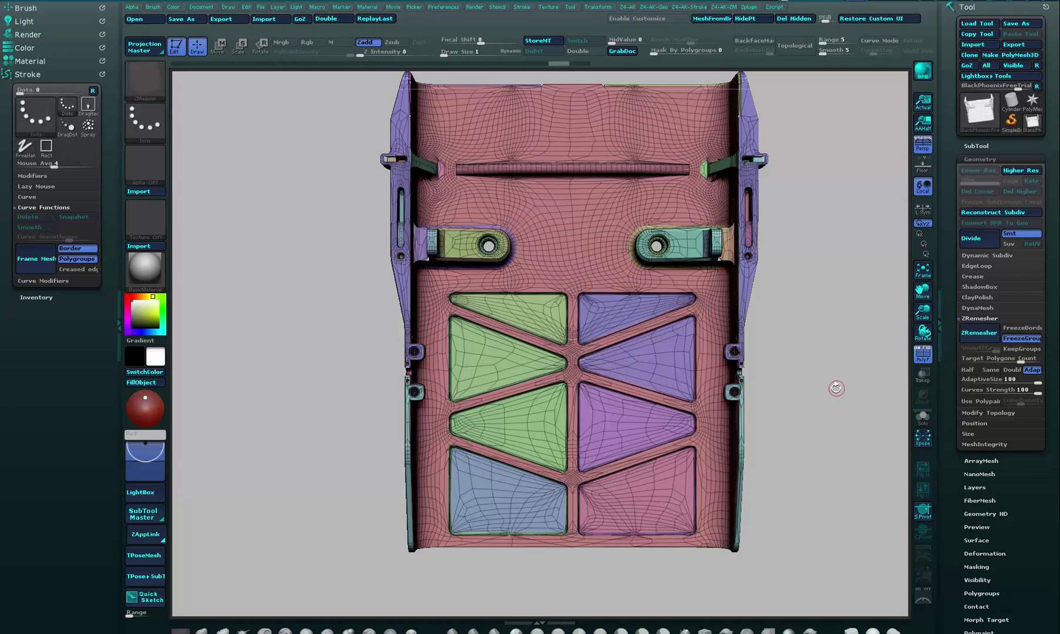
{"action": "key", "text": "ctrl+z"}
{"action": "left_click_drag", "start_coordinate": [828, 406], "coordinate": [879, 369]}
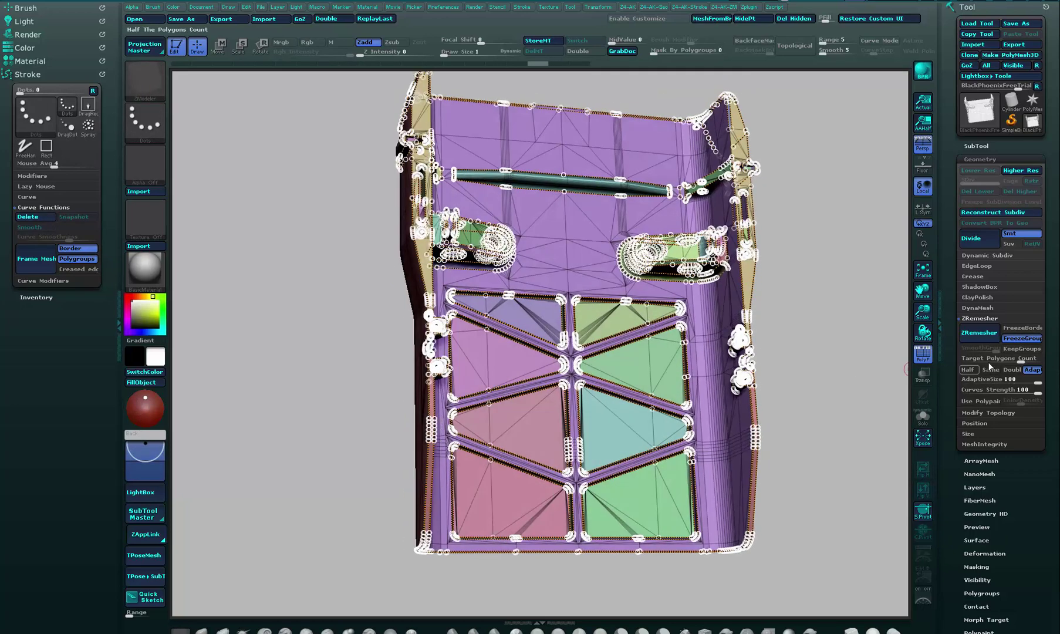
{"action": "left_click", "coordinate": [1022, 339]}
{"action": "left_click_drag", "start_coordinate": [846, 402], "coordinate": [902, 365]}
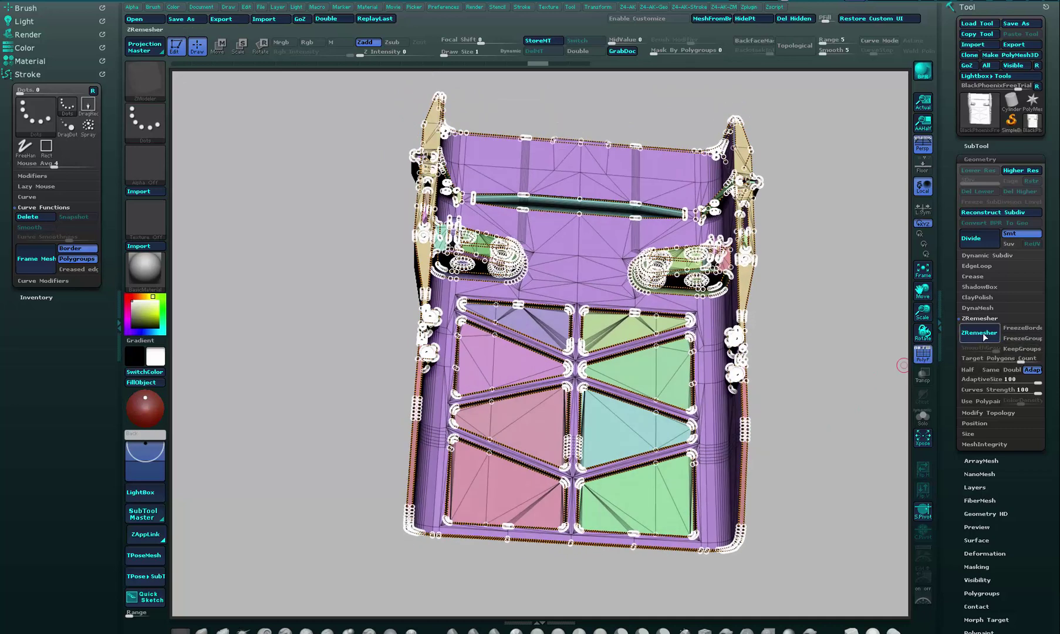
{"action": "left_click", "coordinate": [985, 334]}
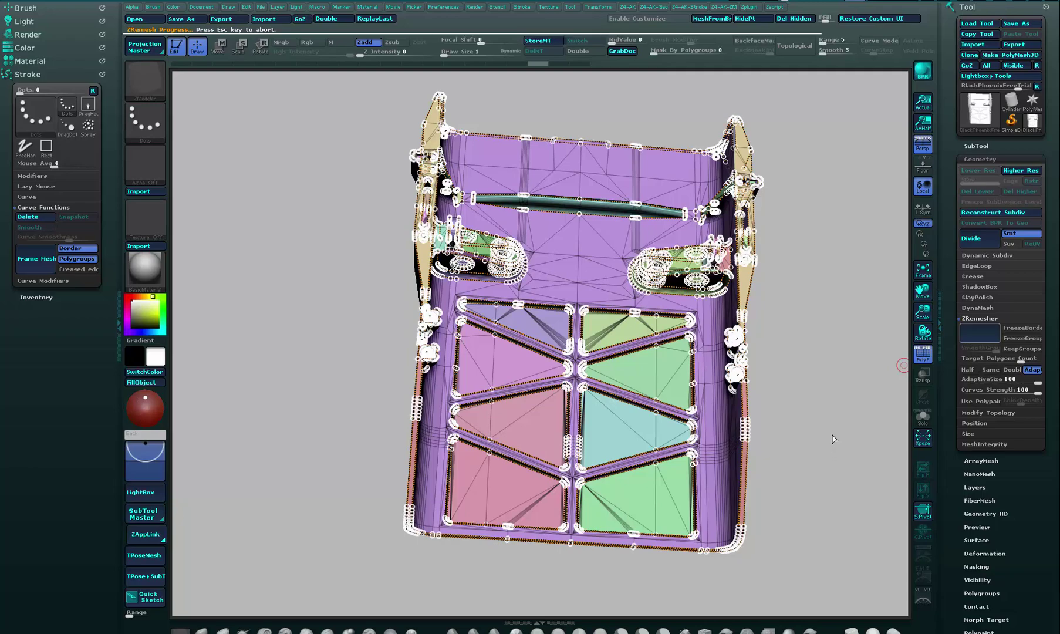
Inspect the new remesh's floor recesses, brackets, clips and side walls, first as a shaded surface and with the polyframe shown
{"action": "left_click_drag", "start_coordinate": [839, 455], "coordinate": [747, 402]}
{"action": "left_click", "coordinate": [923, 352]}
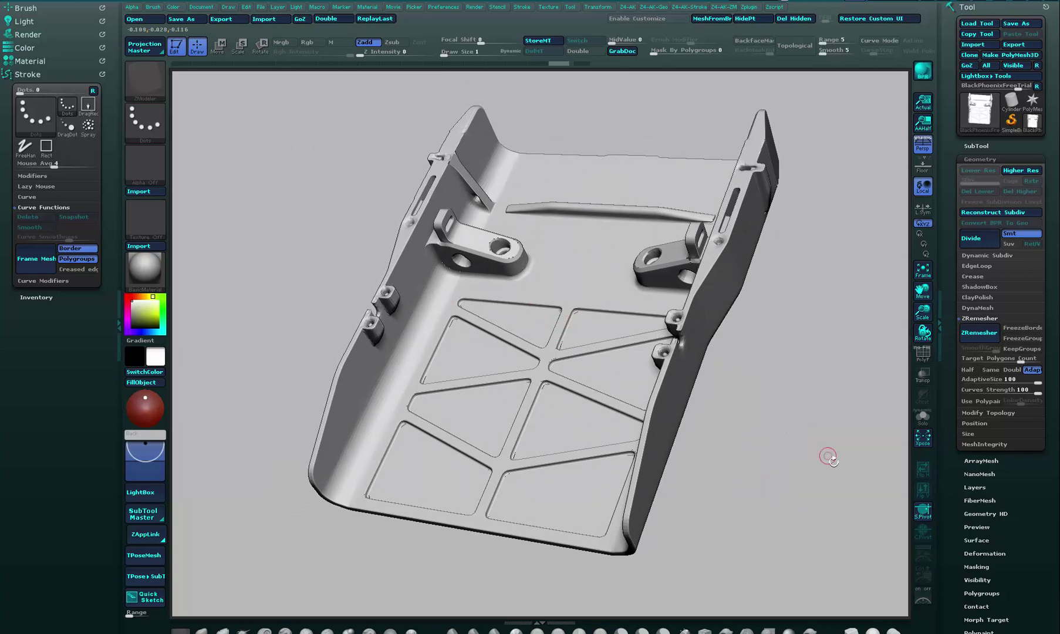
{"action": "mouse_move", "coordinate": [832, 462]}
{"action": "left_mouse_down"}
{"action": "mouse_move", "coordinate": [785, 467]}
{"action": "mouse_move", "coordinate": [774, 458]}
{"action": "mouse_move", "coordinate": [816, 467]}
{"action": "left_mouse_up"}
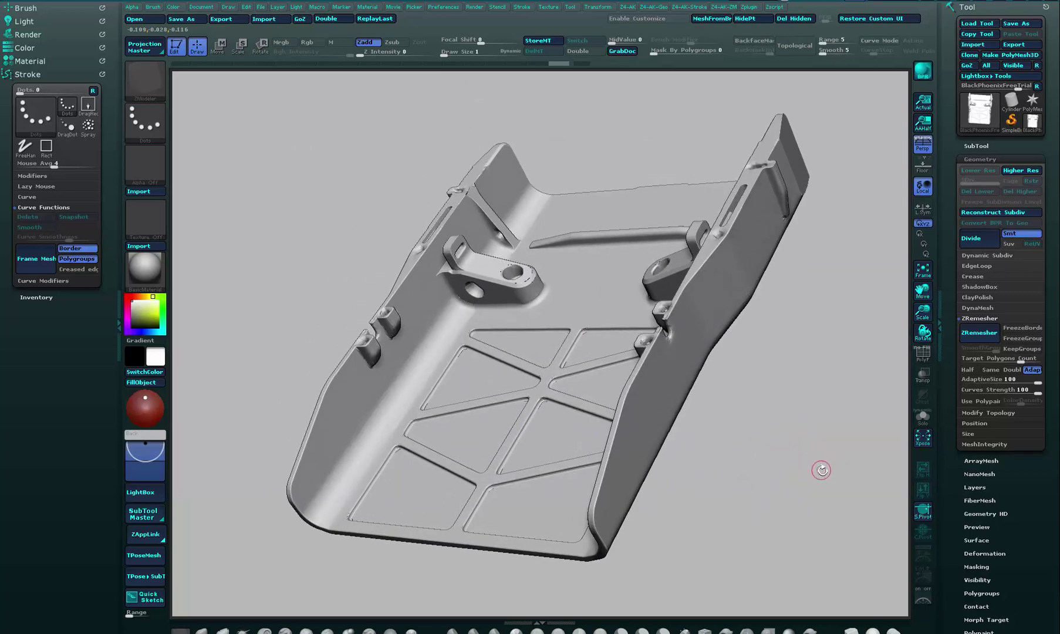
{"action": "left_click", "coordinate": [927, 358]}
{"action": "left_click_drag", "start_coordinate": [764, 447], "coordinate": [792, 474]}
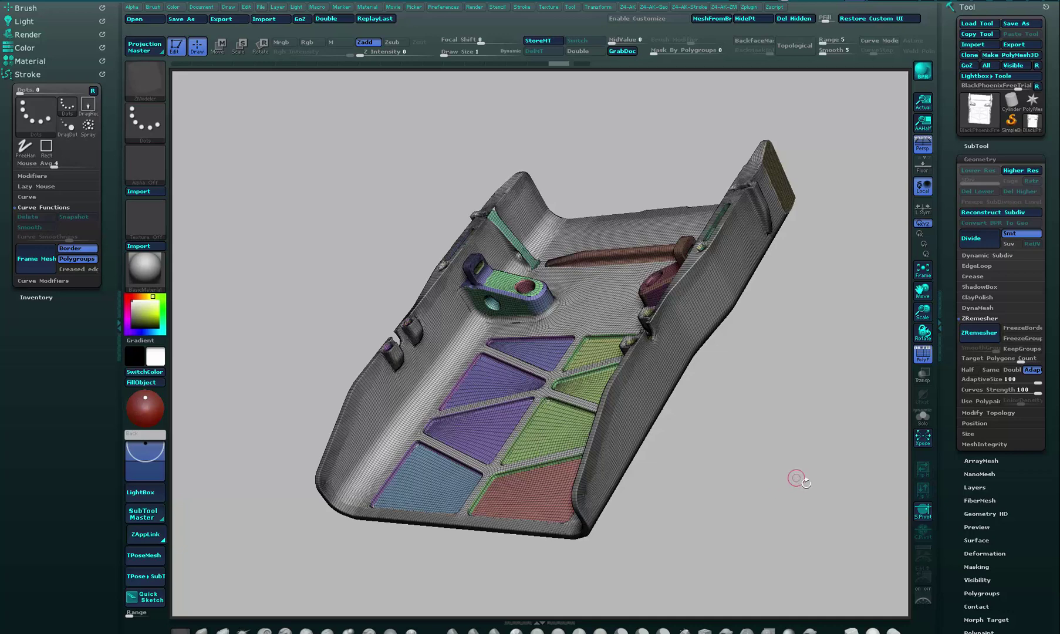
{"action": "mouse_move", "coordinate": [805, 481]}
{"action": "left_mouse_down"}
{"action": "mouse_move", "coordinate": [792, 487]}
{"action": "mouse_move", "coordinate": [859, 459]}
{"action": "mouse_move", "coordinate": [751, 486]}
{"action": "mouse_move", "coordinate": [773, 456]}
{"action": "mouse_move", "coordinate": [801, 471]}
{"action": "mouse_move", "coordinate": [773, 463]}
{"action": "mouse_move", "coordinate": [789, 472]}
{"action": "left_mouse_up"}
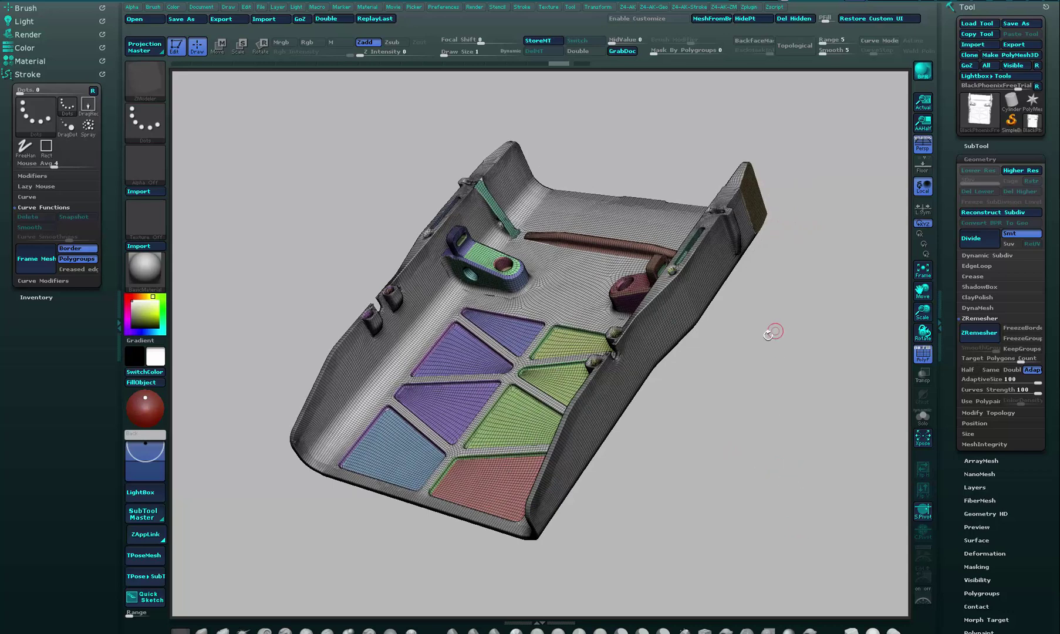